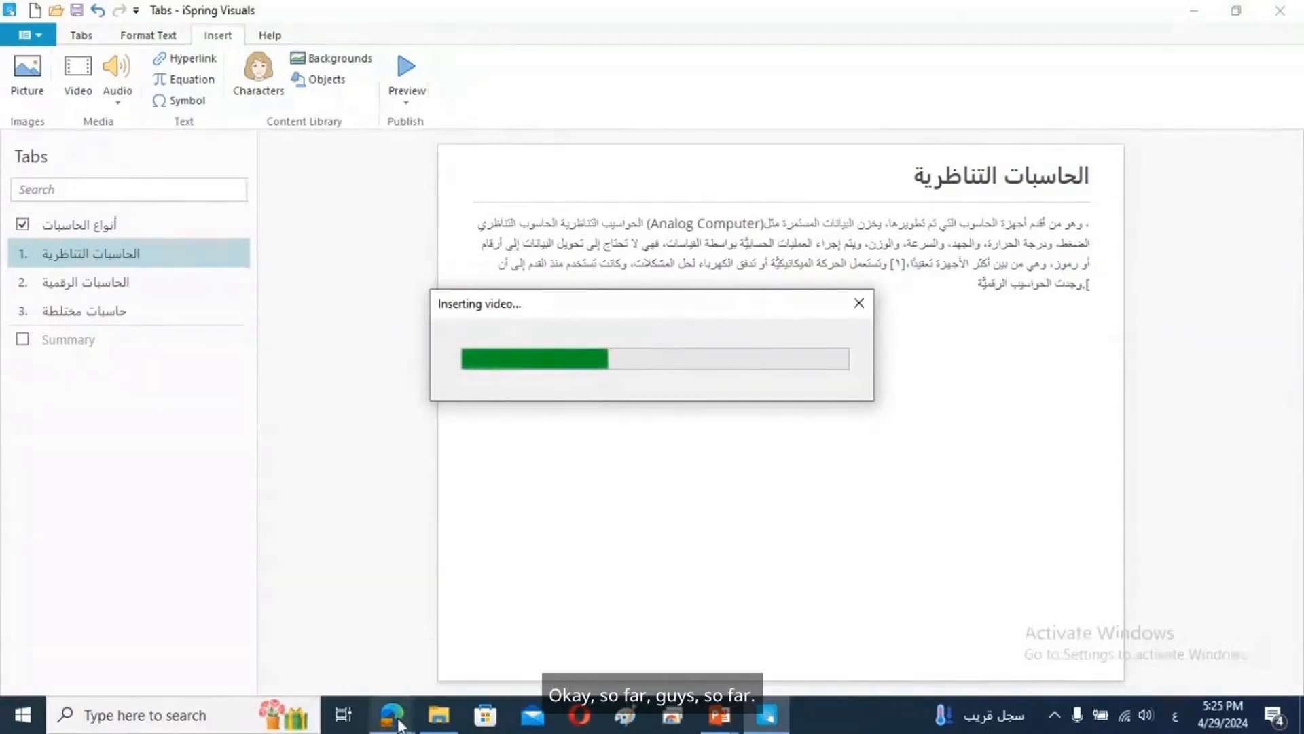
Step: Switch to the browser to check the chat in the Class Collaborate session, and return to iSpring Visuals
mouse_move(400, 725)
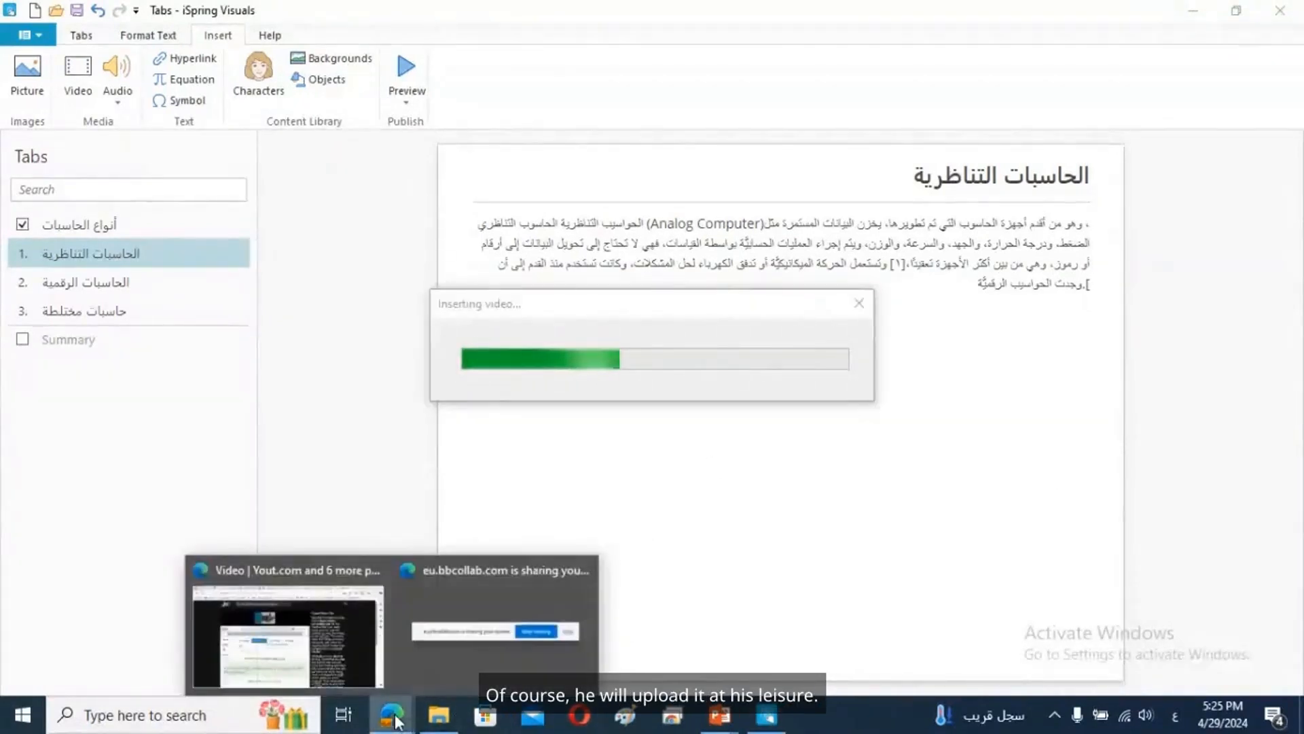
click(322, 641)
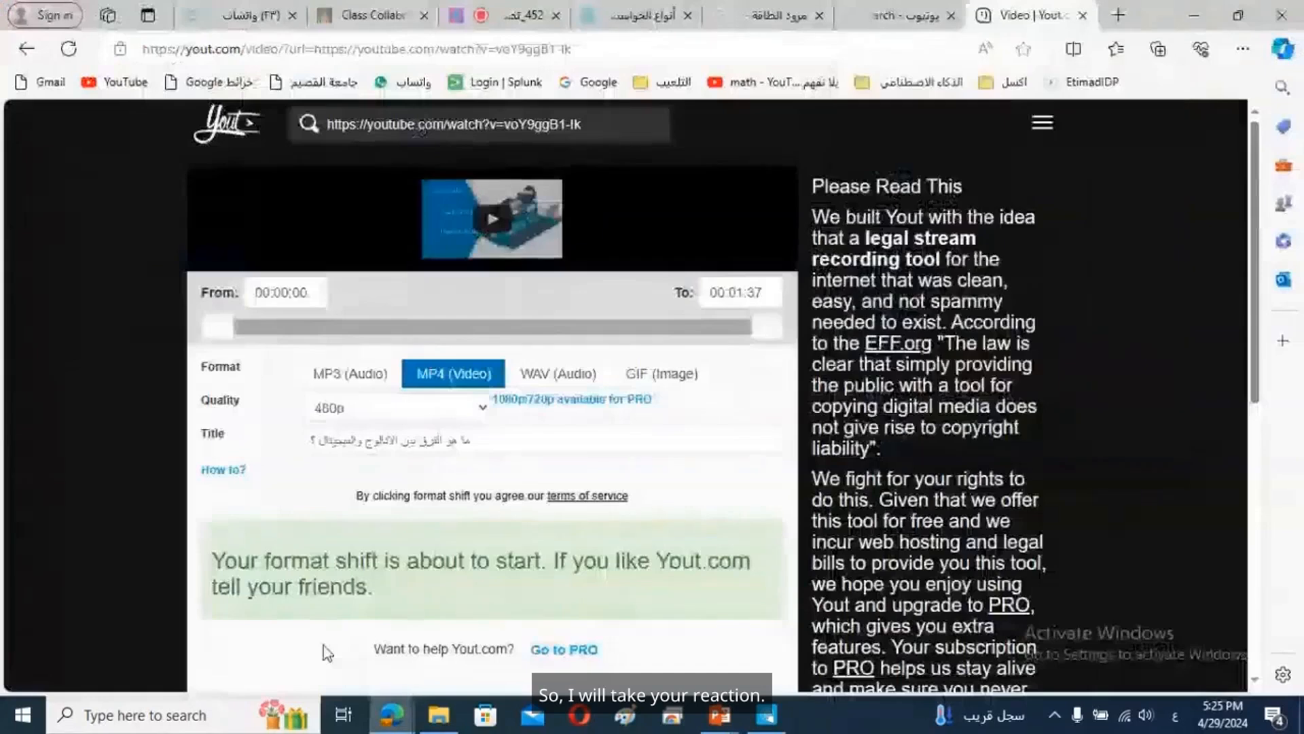
click(519, 11)
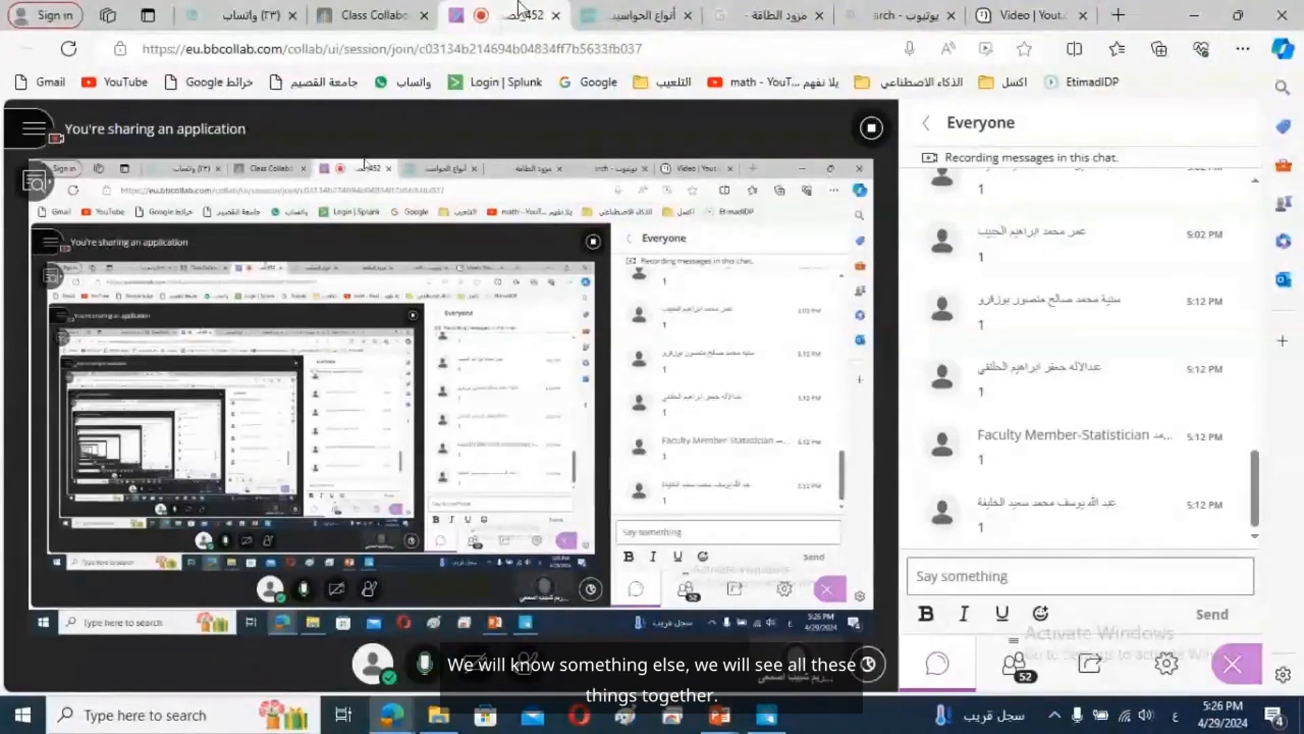
click(770, 718)
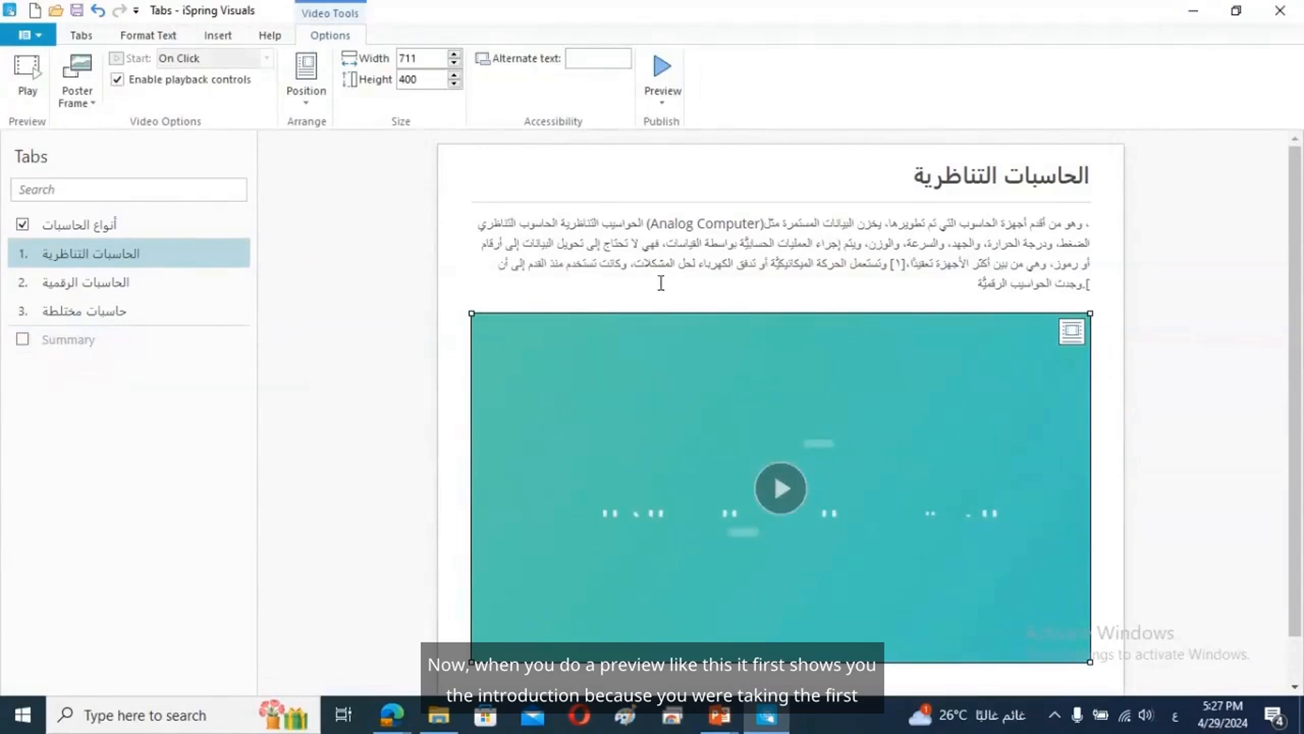
Step: Preview the Tabs interaction, skip its introduction, and play the video below the الحاسبات التناظرية text
click(662, 69)
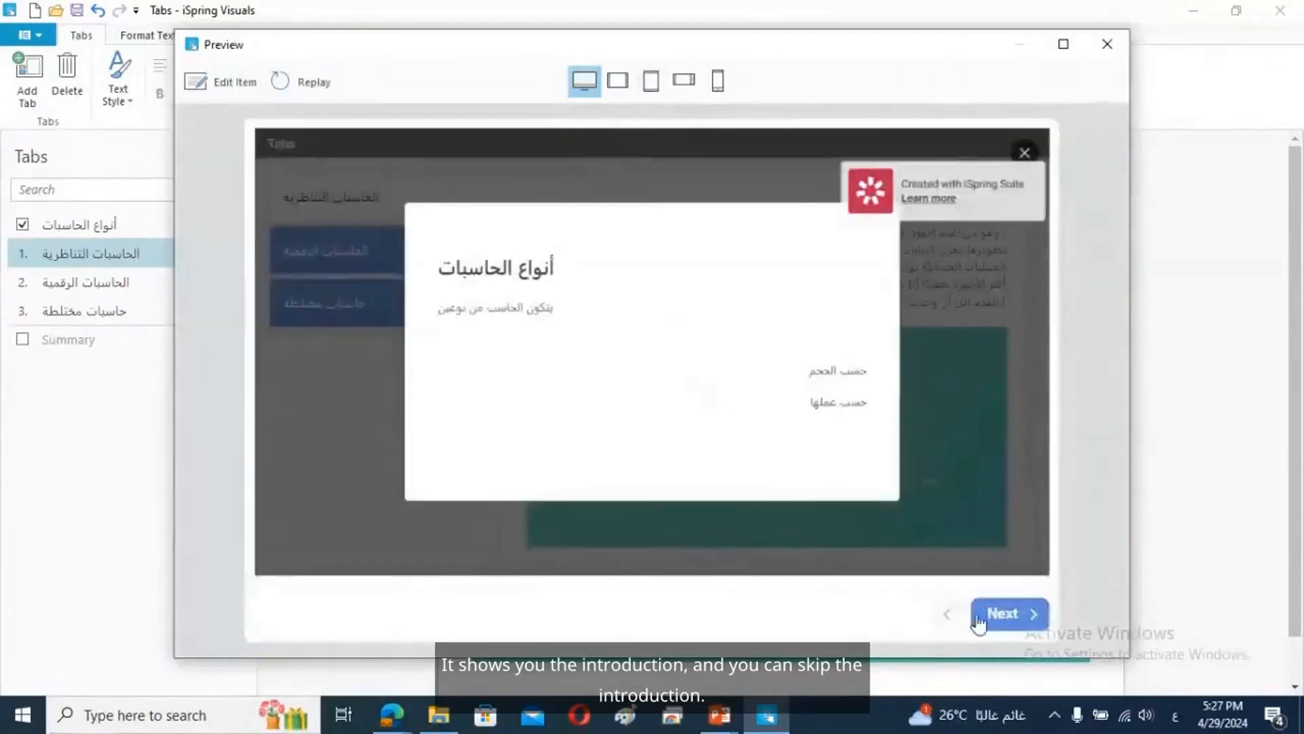
click(979, 620)
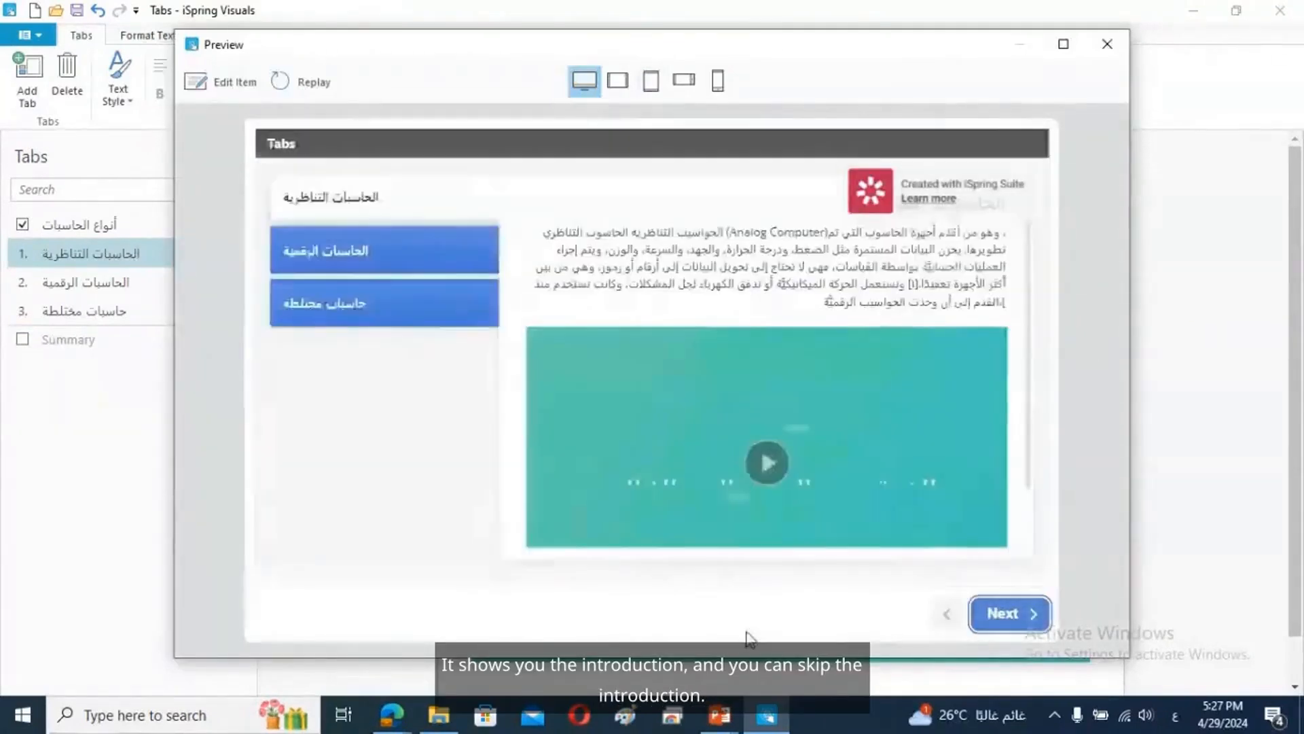
drag(1031, 372, 1027, 428)
click(761, 404)
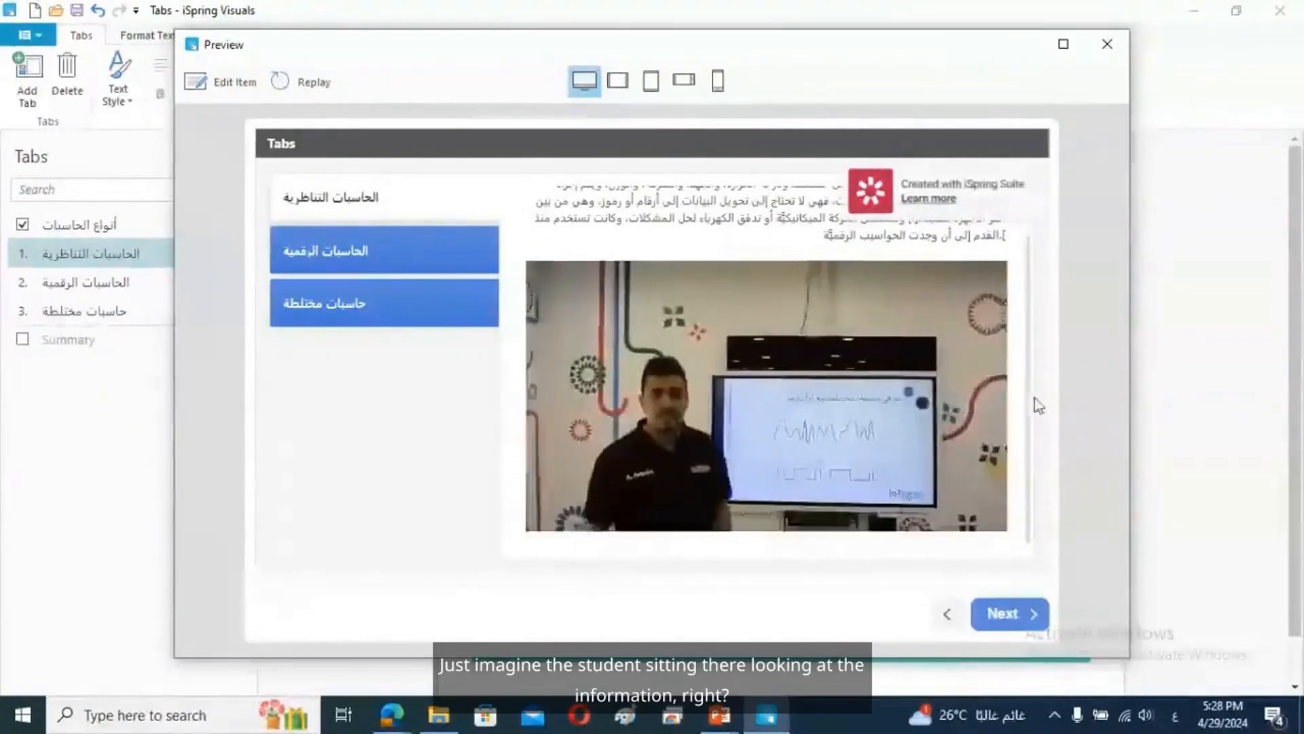
scroll(1029, 377, up, 2)
scroll(1034, 333, up, 1)
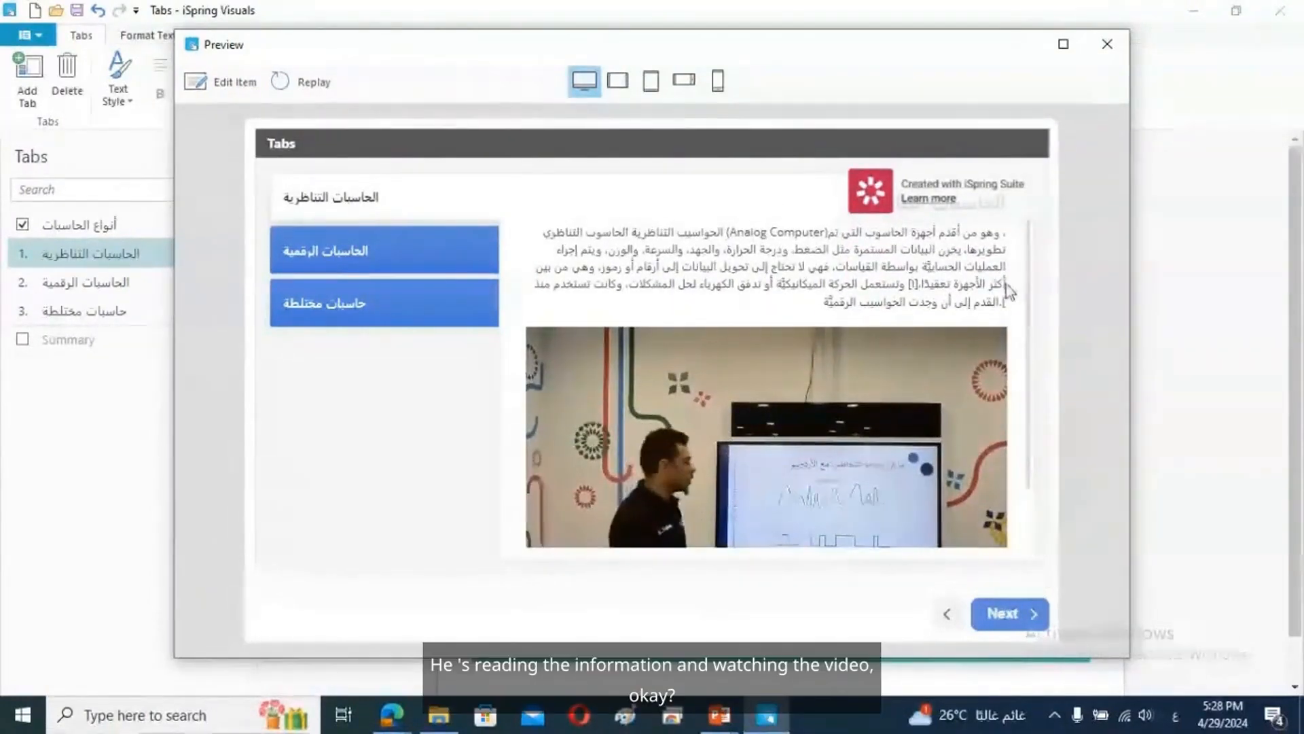
scroll(1029, 292, down, 3)
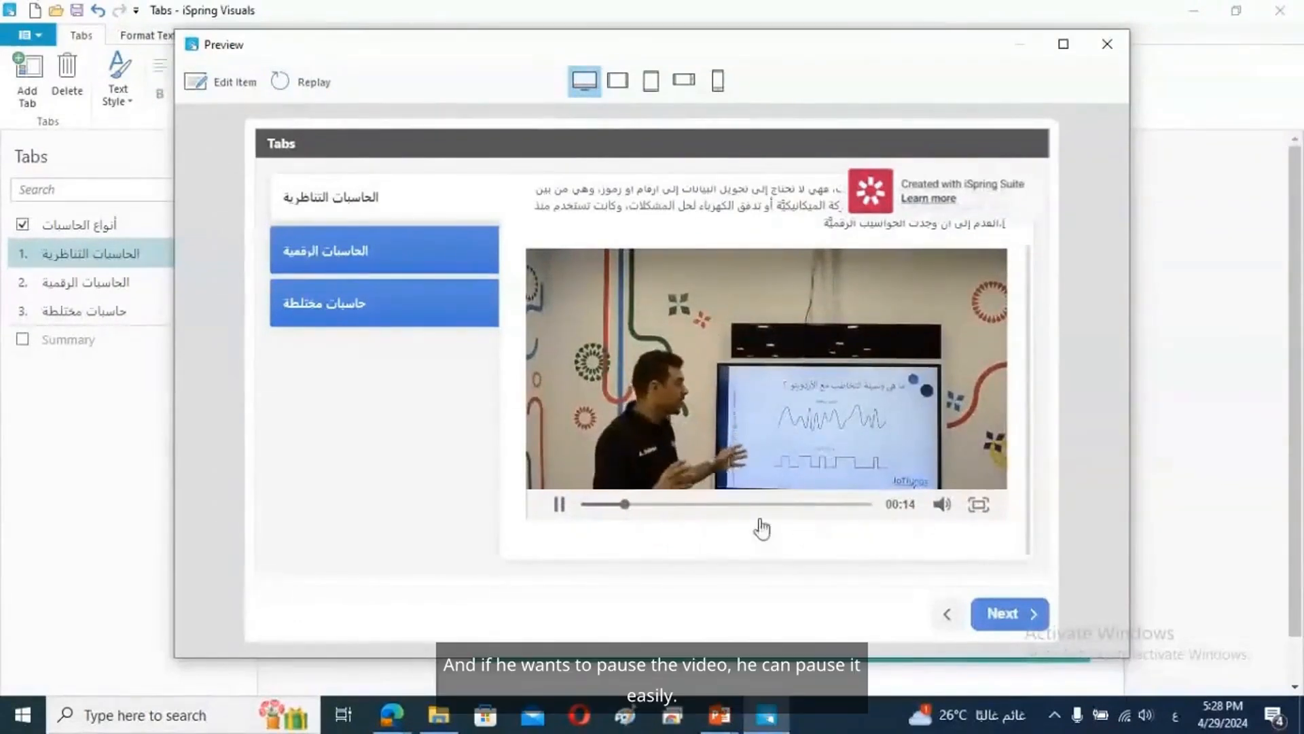
Step: Test the embedded video's pause, resume and full-size playback controls in the preview, restoring its normal size at the end
click(560, 506)
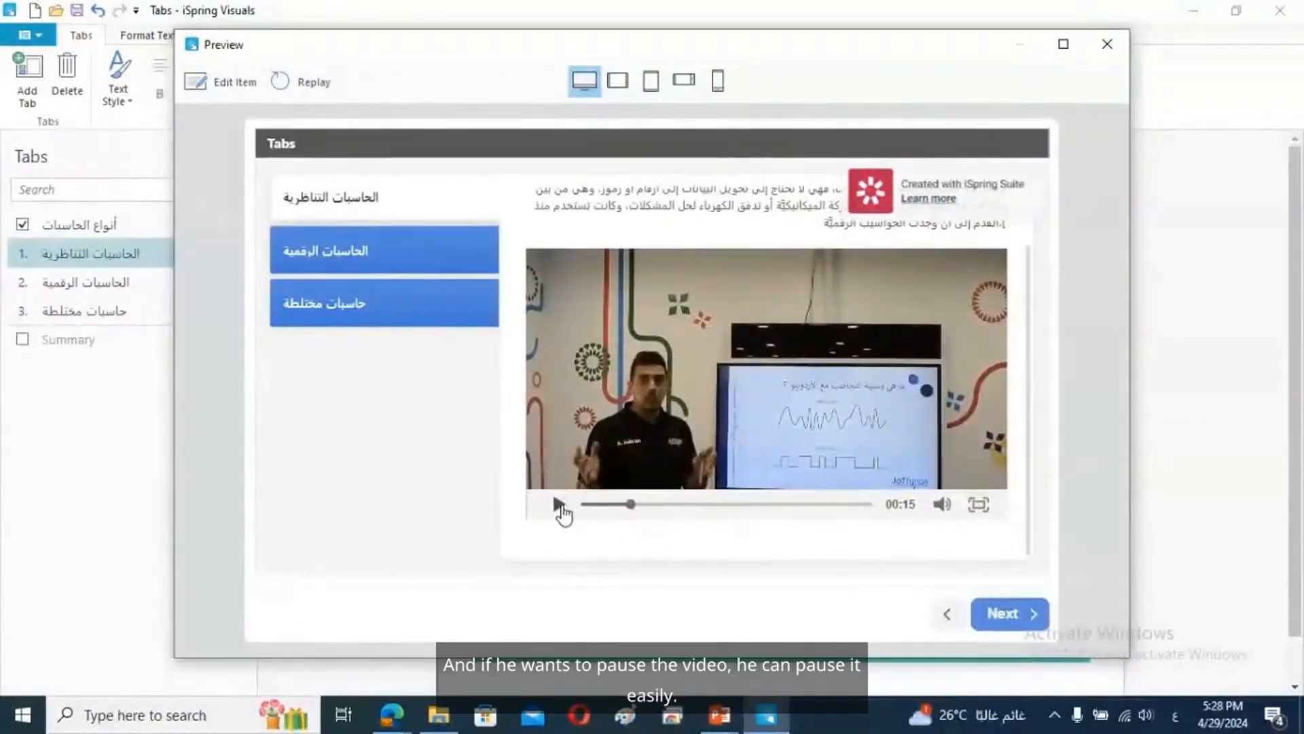
click(560, 506)
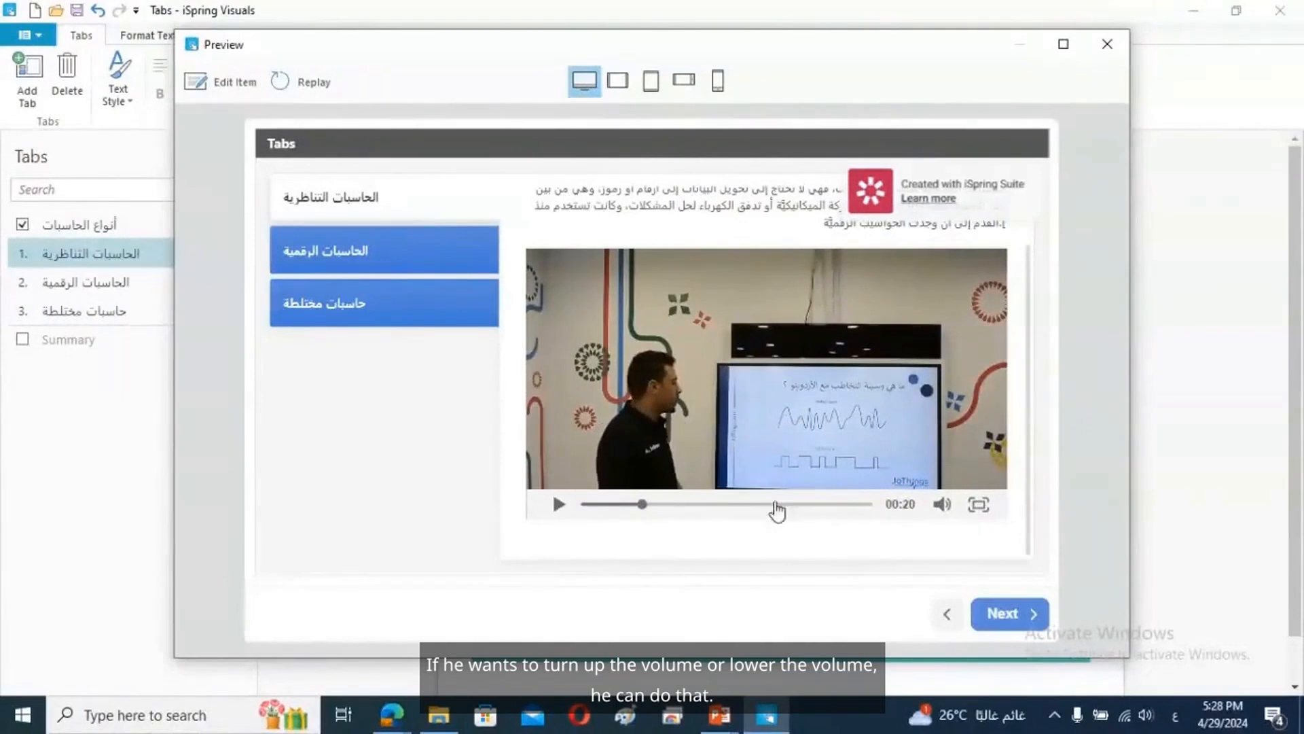
click(979, 506)
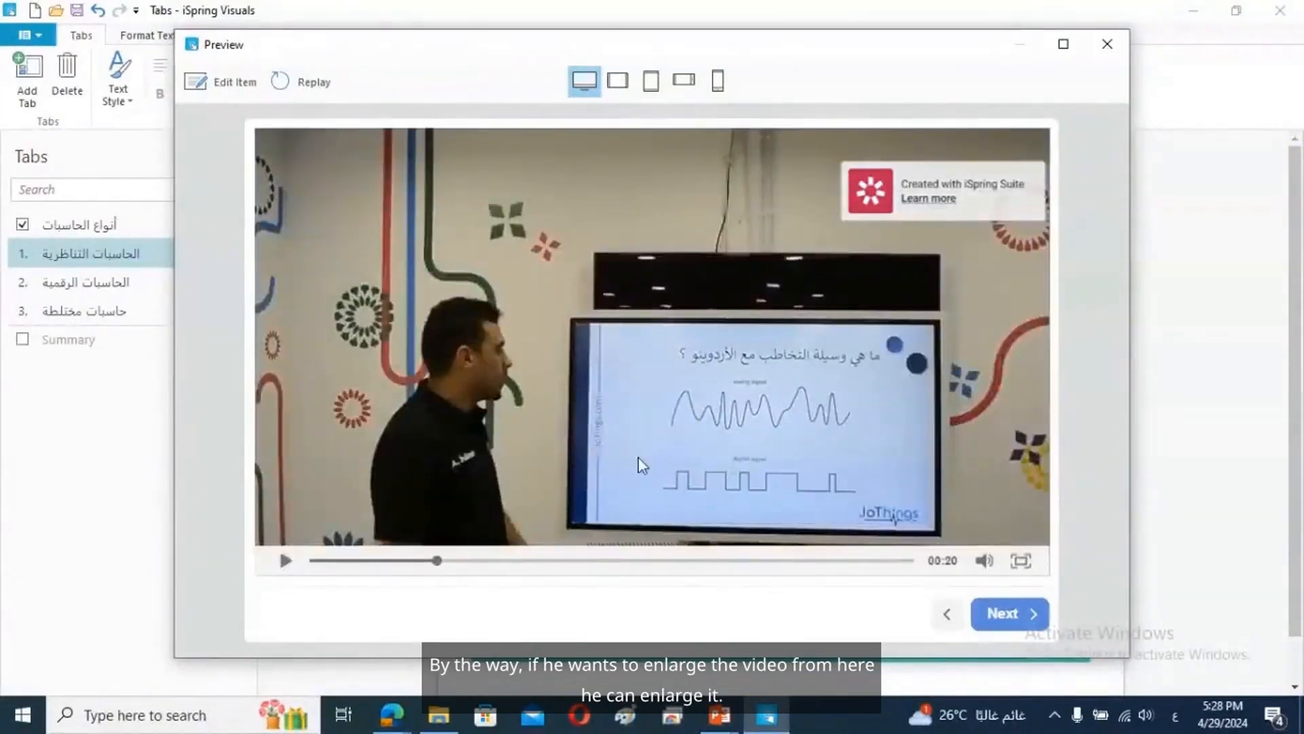
click(285, 561)
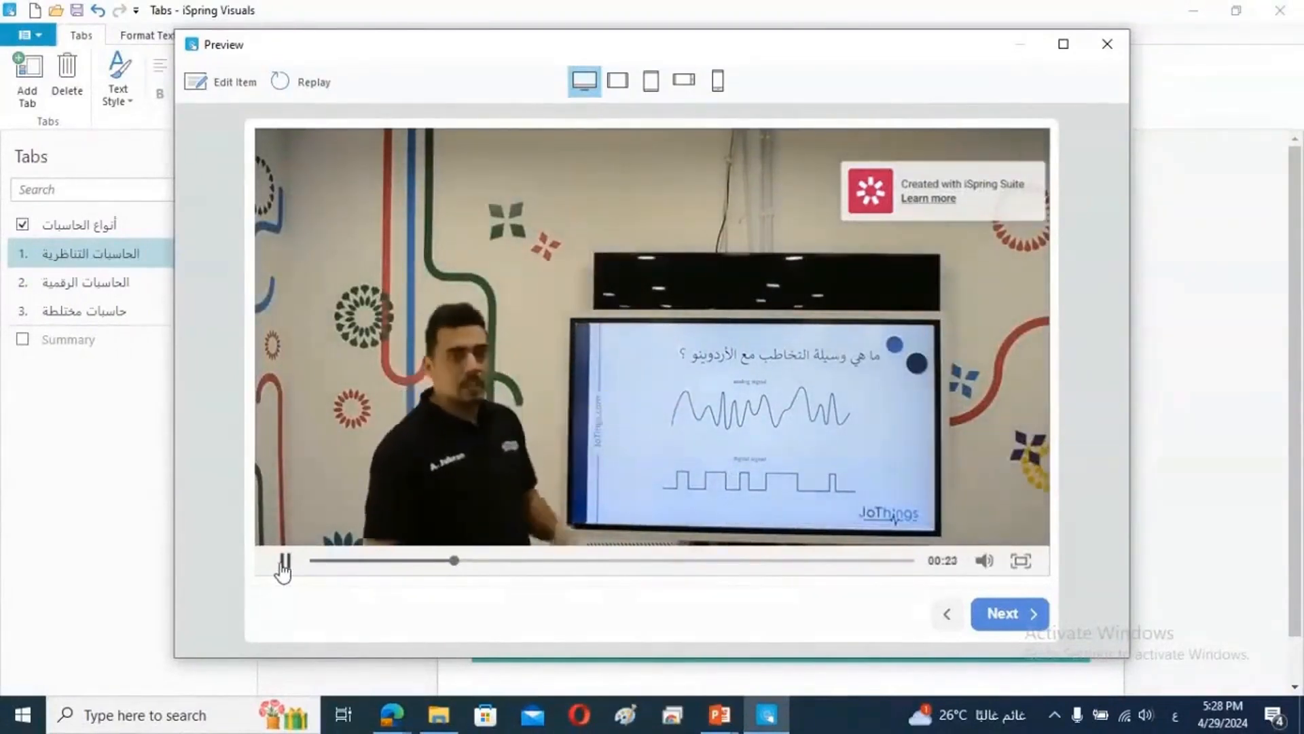
click(285, 561)
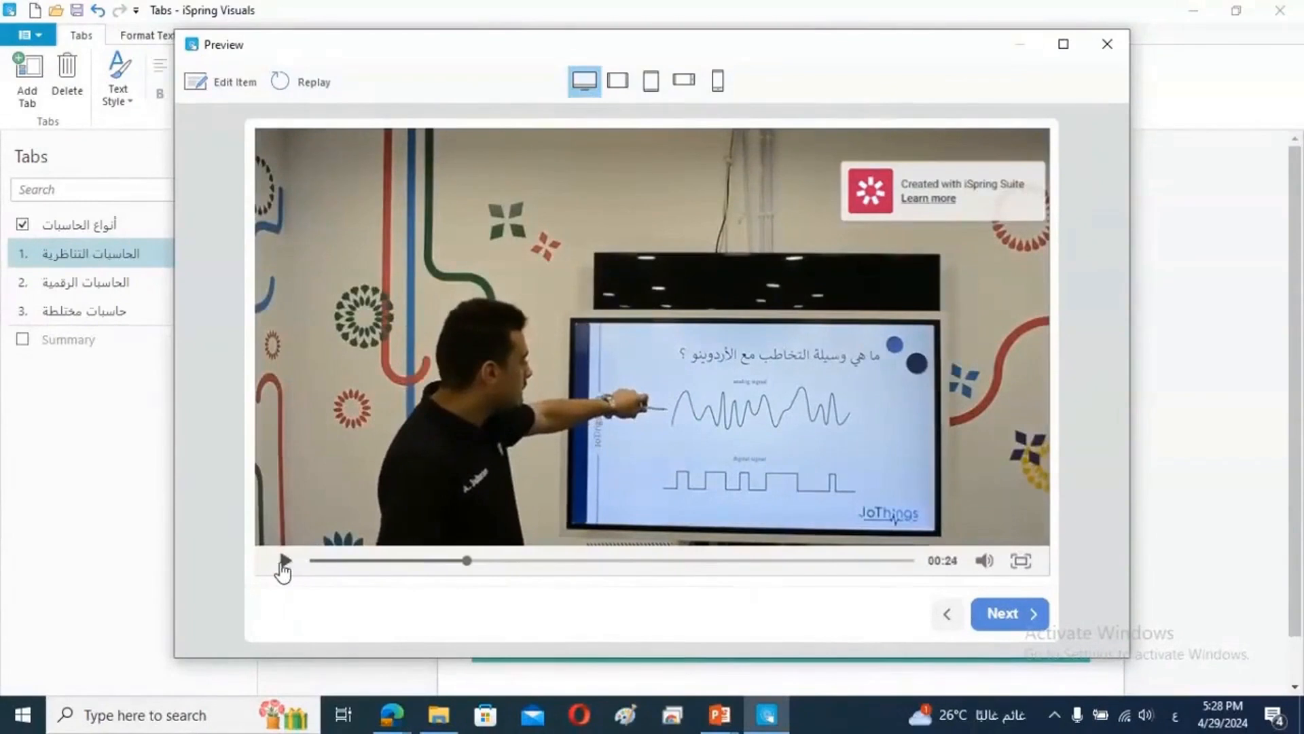
click(1020, 561)
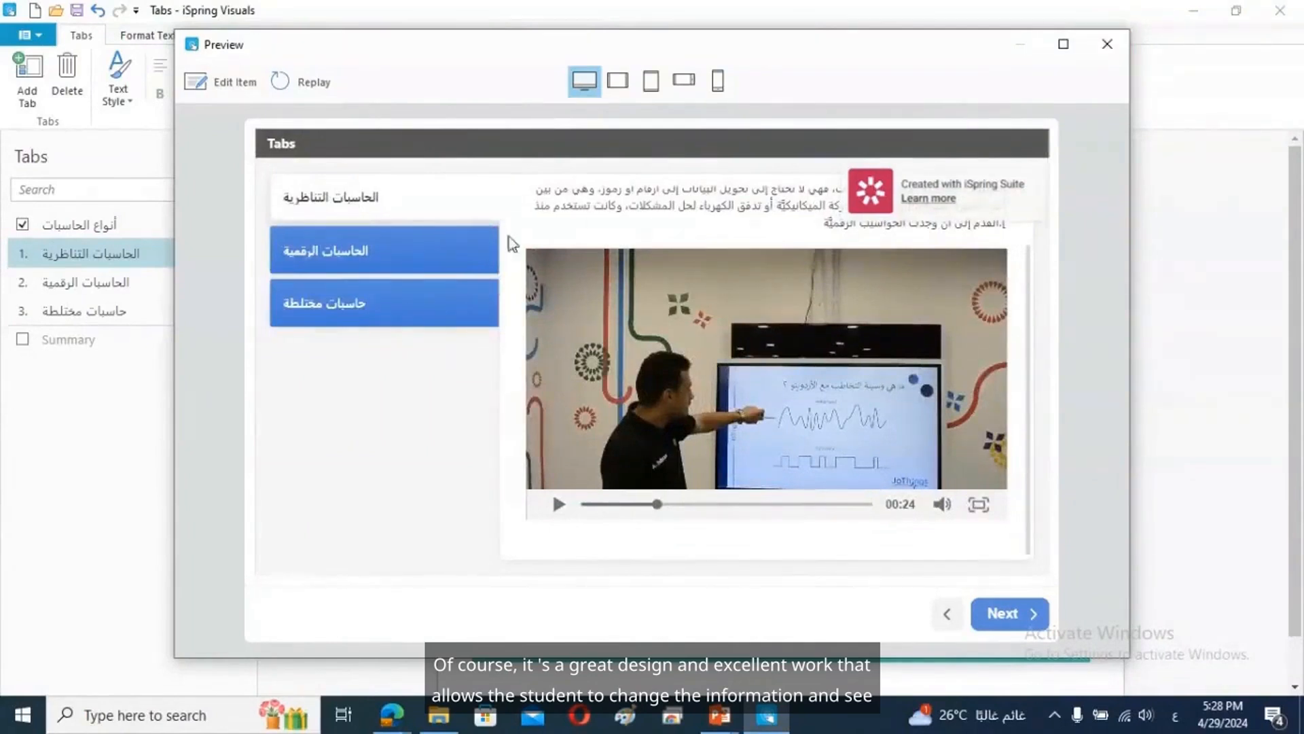
Step: View the الحاسبات الرقمية and حاسبات مختلطة tabs, go back to الحاسبات التناظرية, and close the preview
click(391, 258)
click(387, 303)
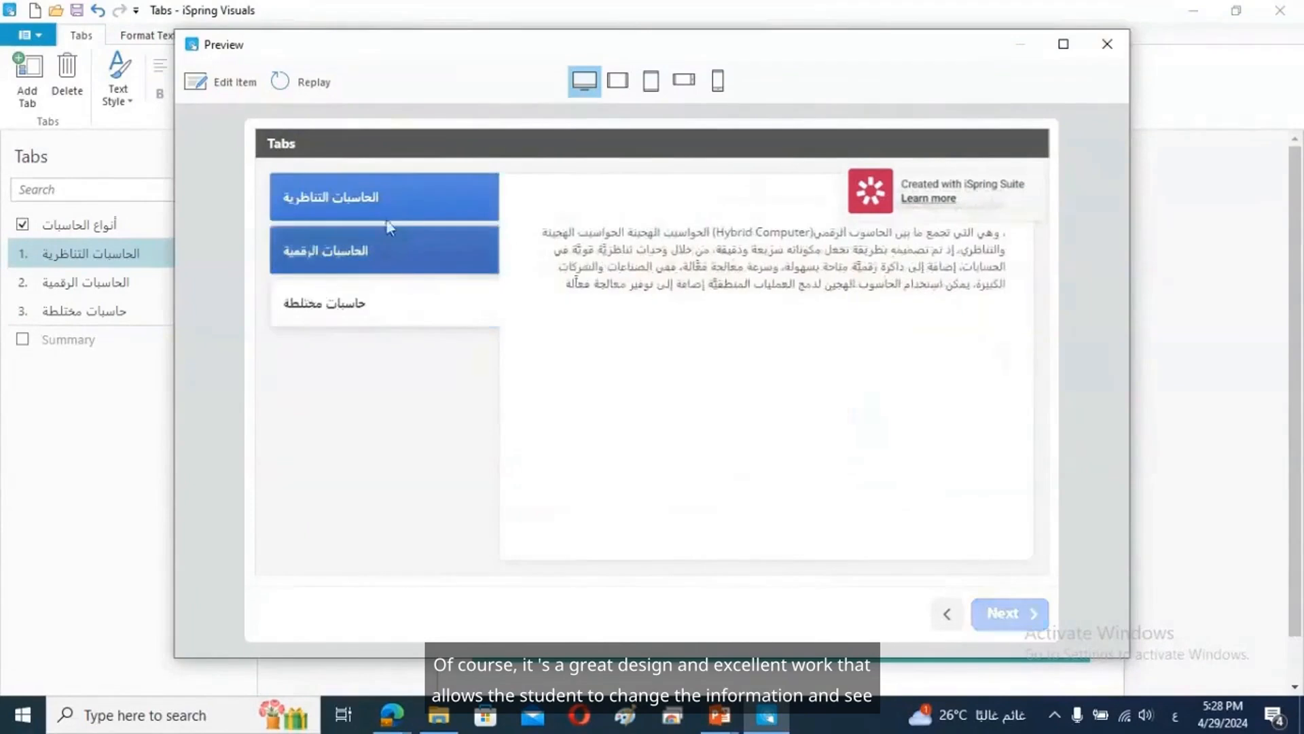
click(391, 197)
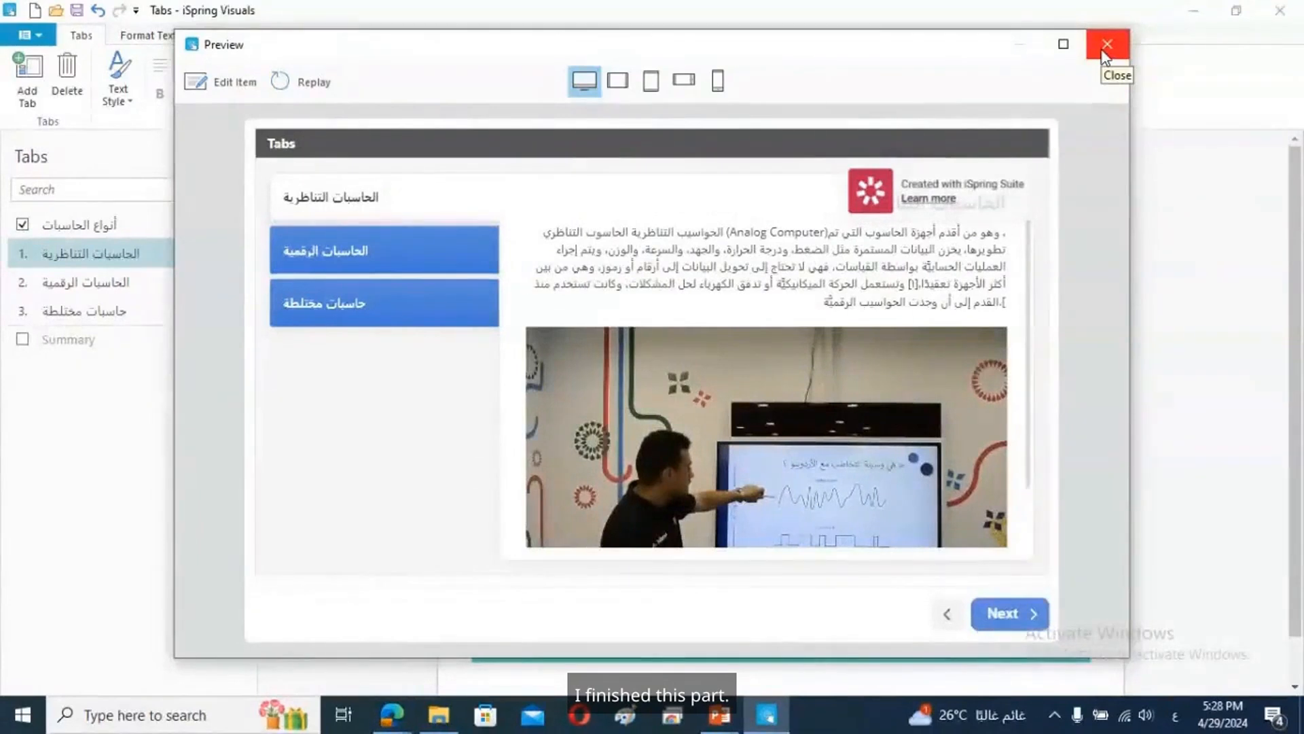
click(1109, 49)
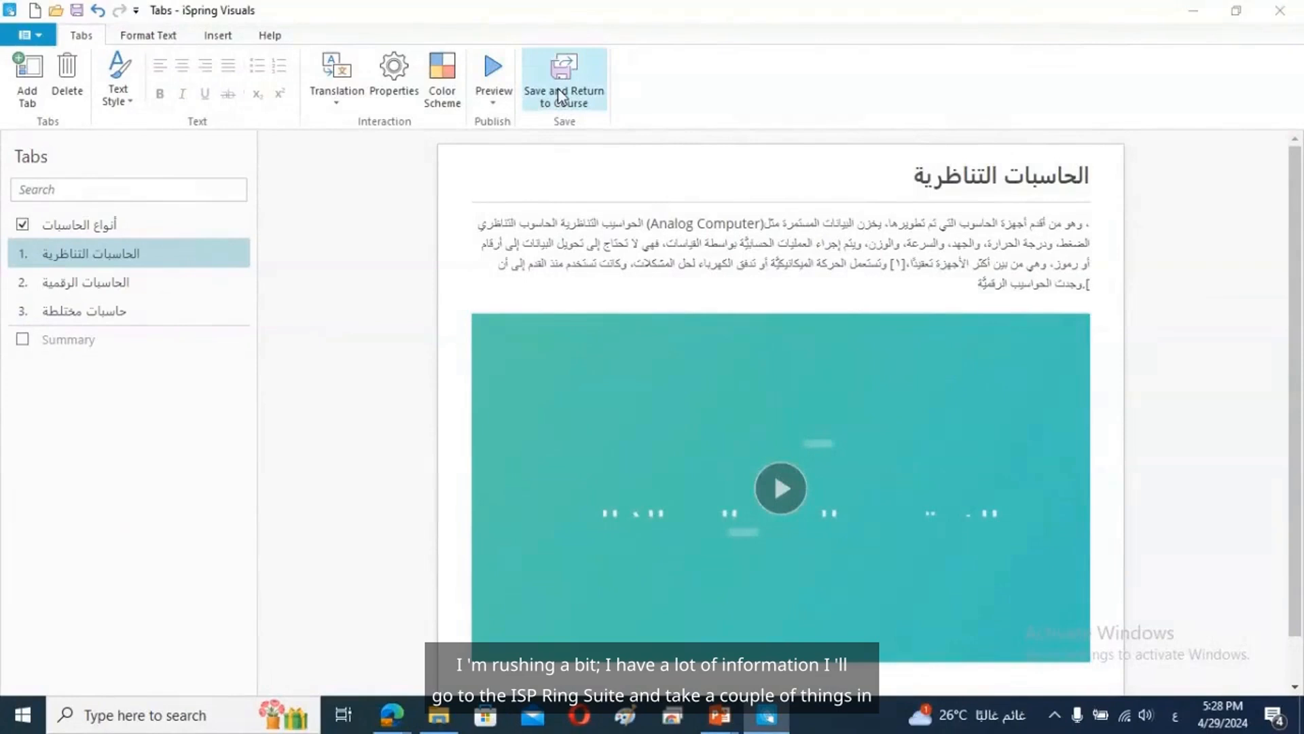
Step: Save the Tabs interaction back to the PowerPoint course and add a new blank slide after slide 5
click(559, 95)
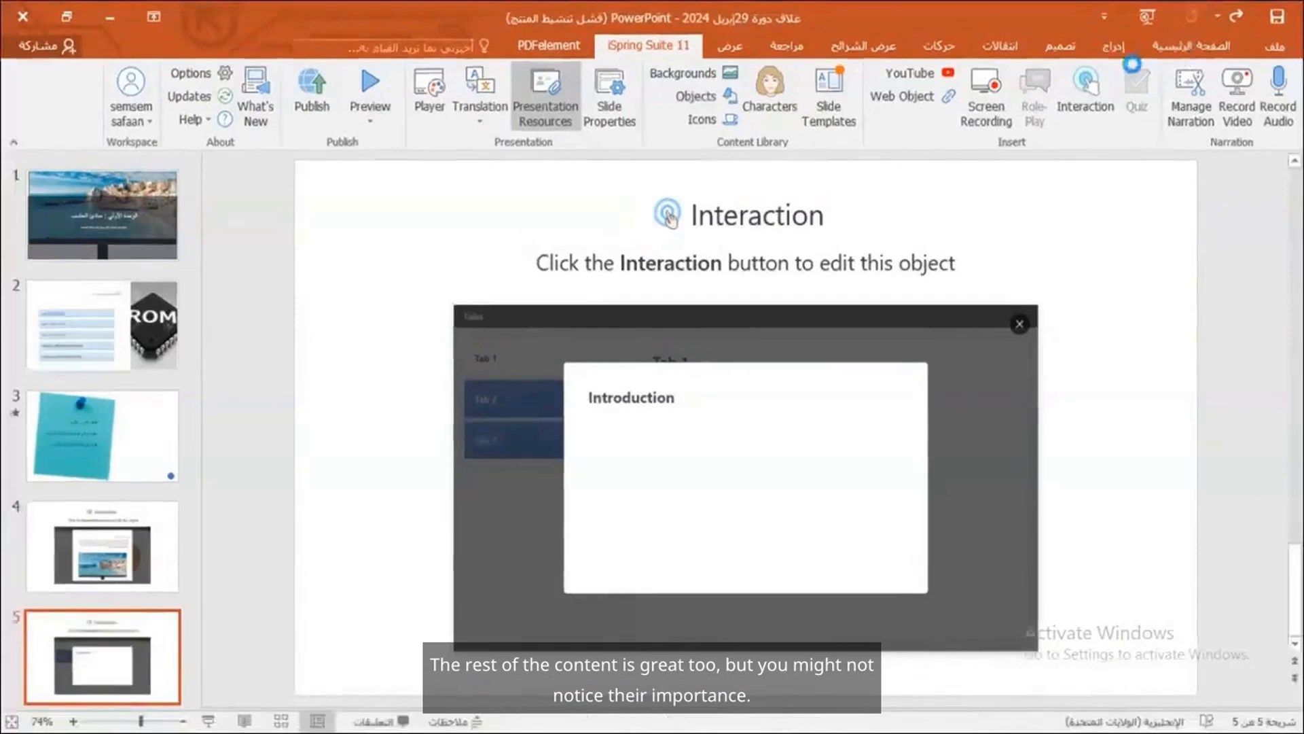
click(1189, 43)
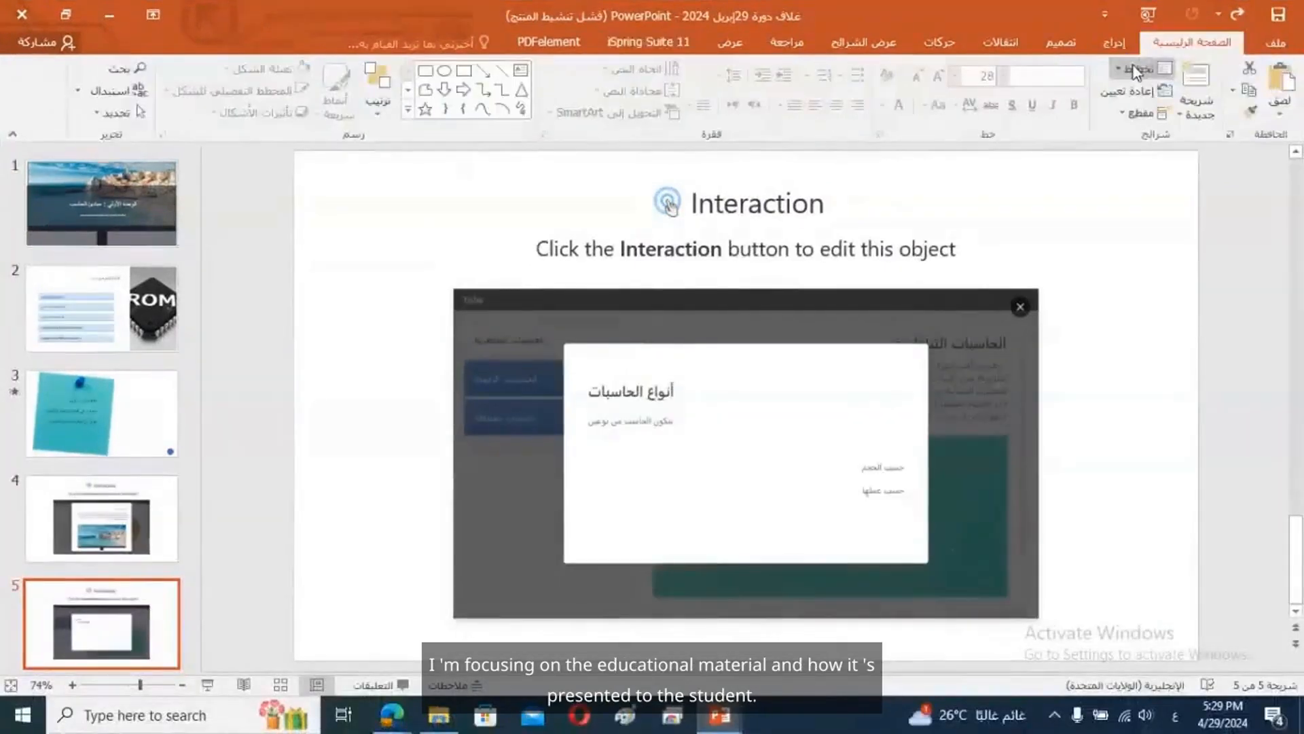
click(1197, 88)
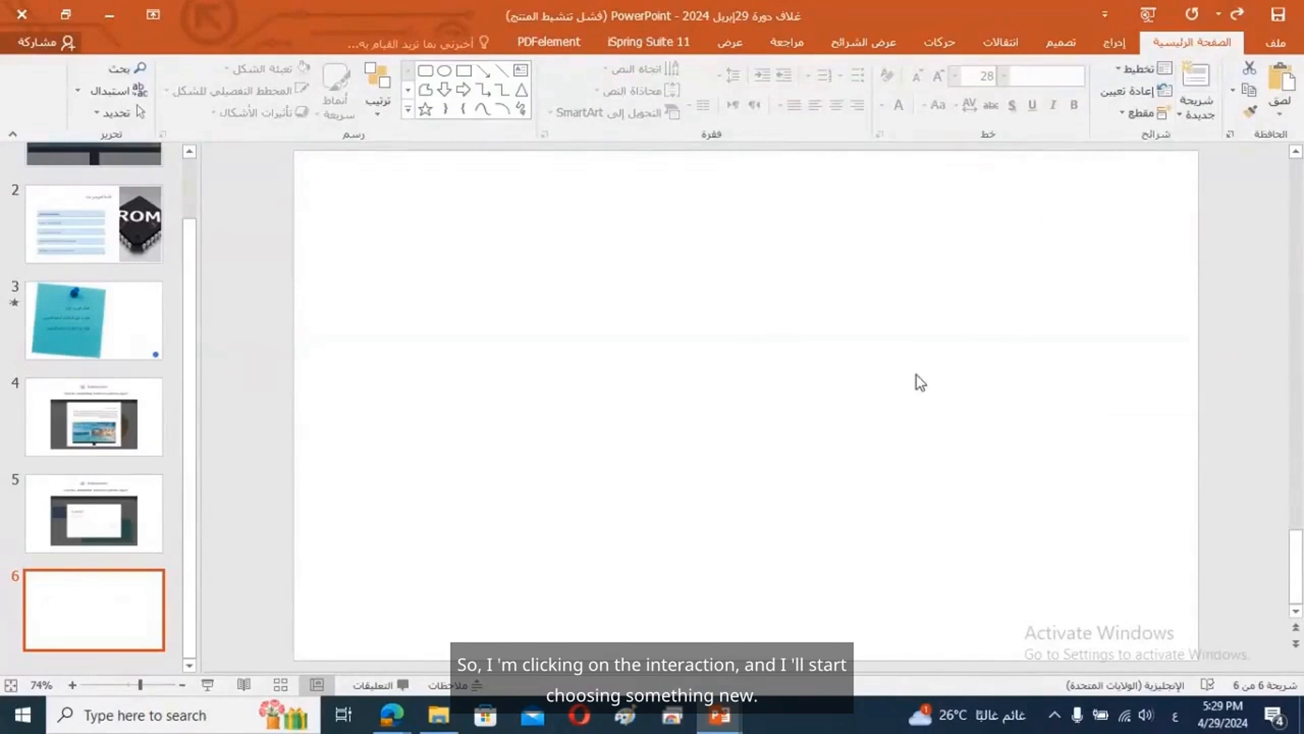
Step: Create a new iSpring interaction of the Media Catalog type for the blank slide 6
click(623, 43)
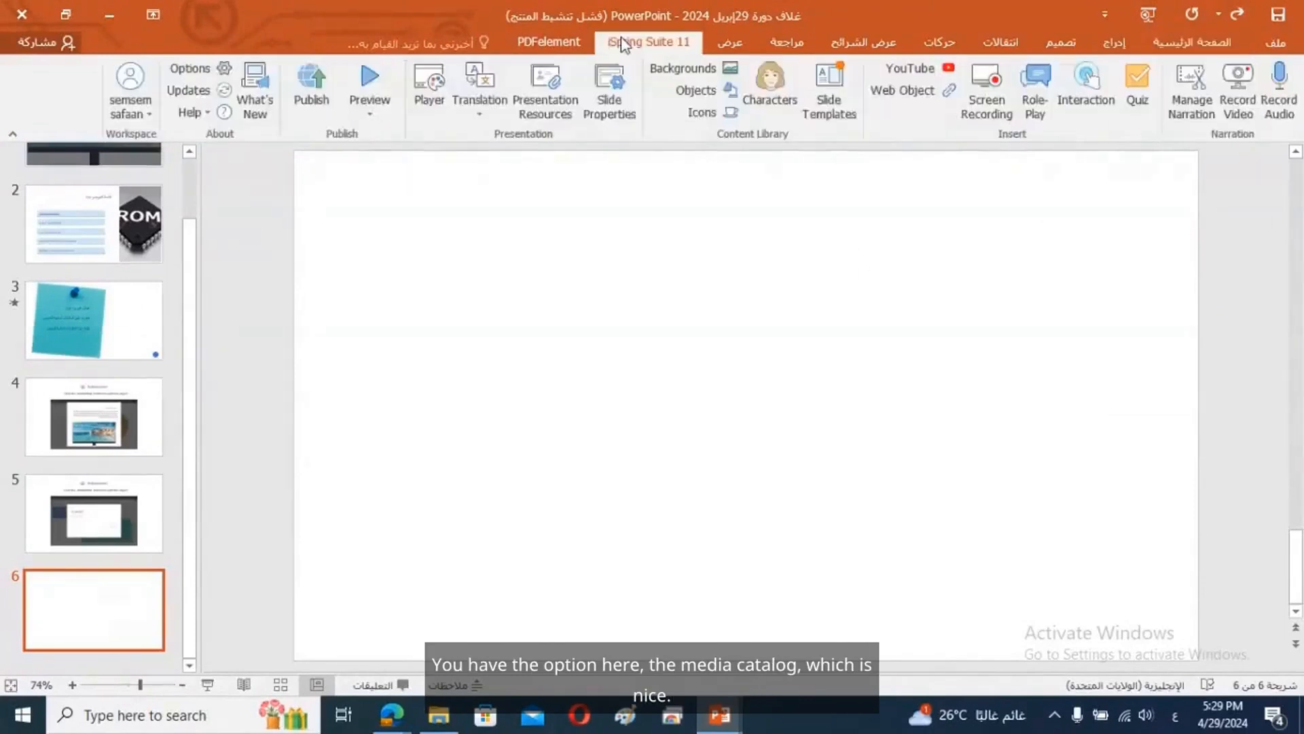
click(1080, 99)
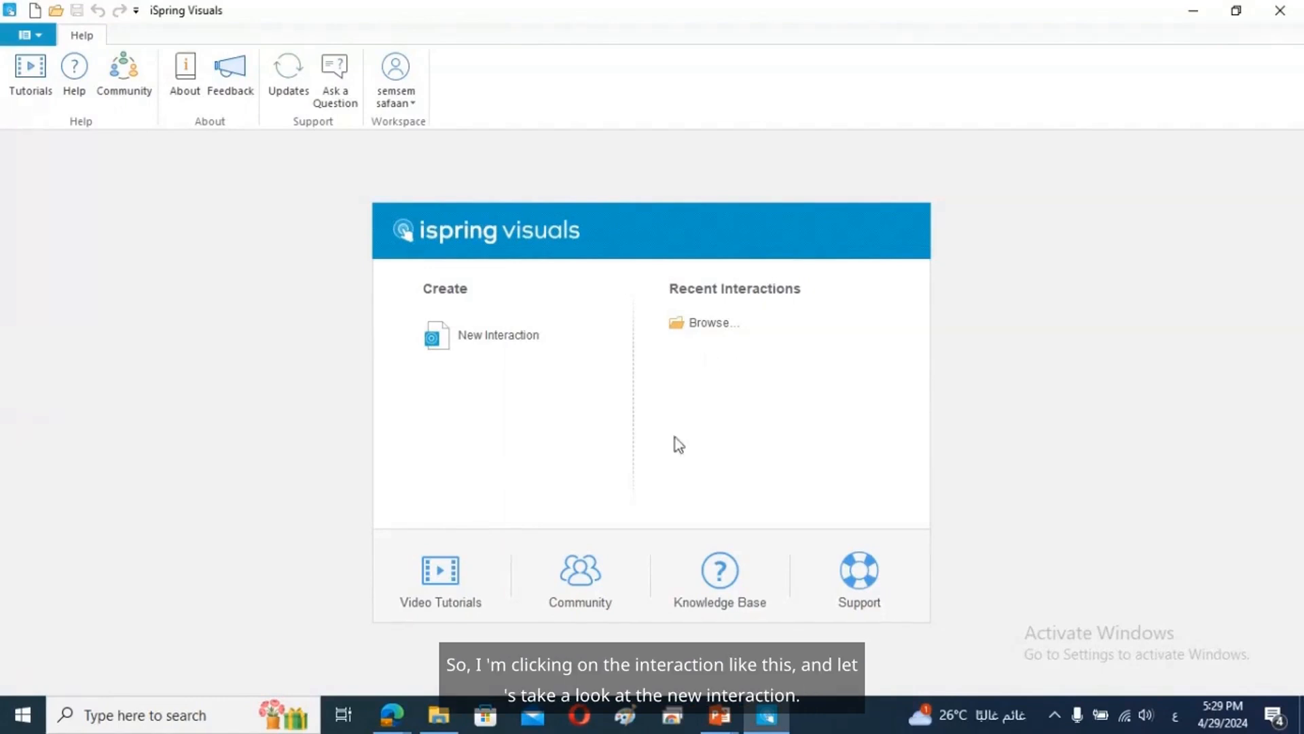
click(513, 340)
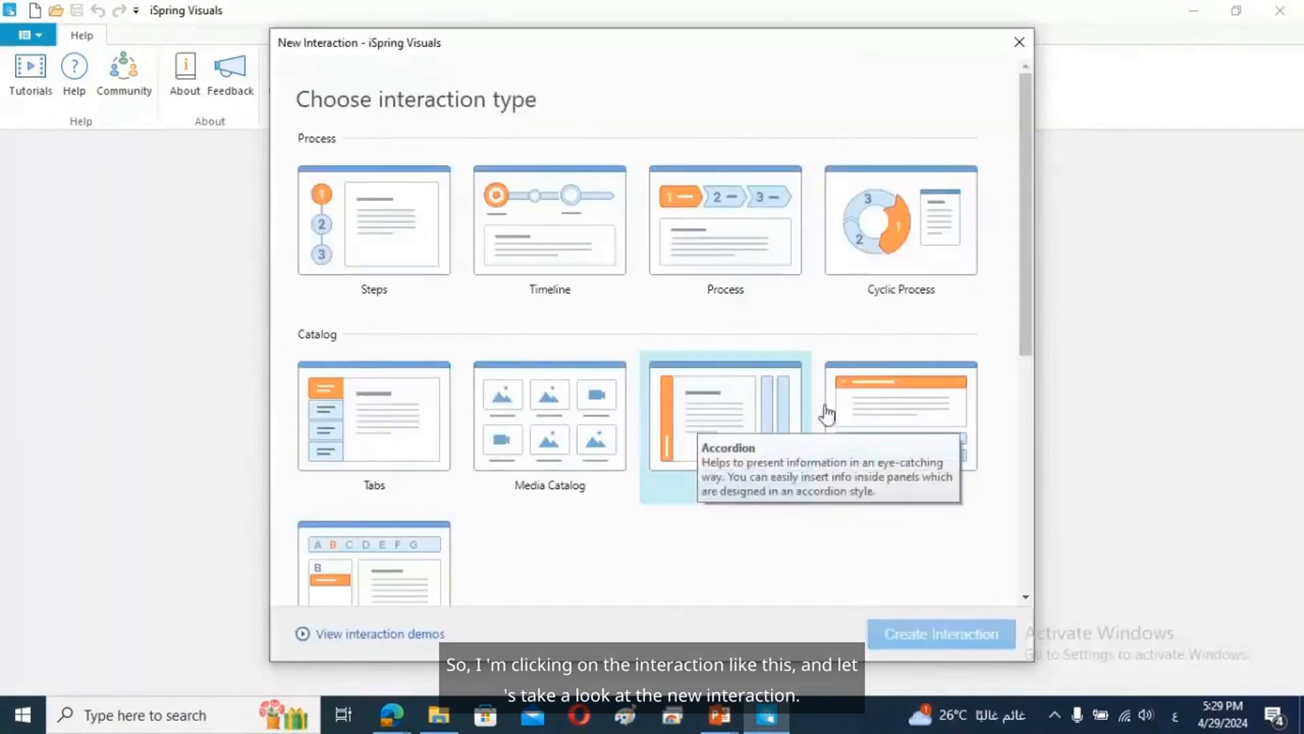
drag(1028, 229, 1029, 344)
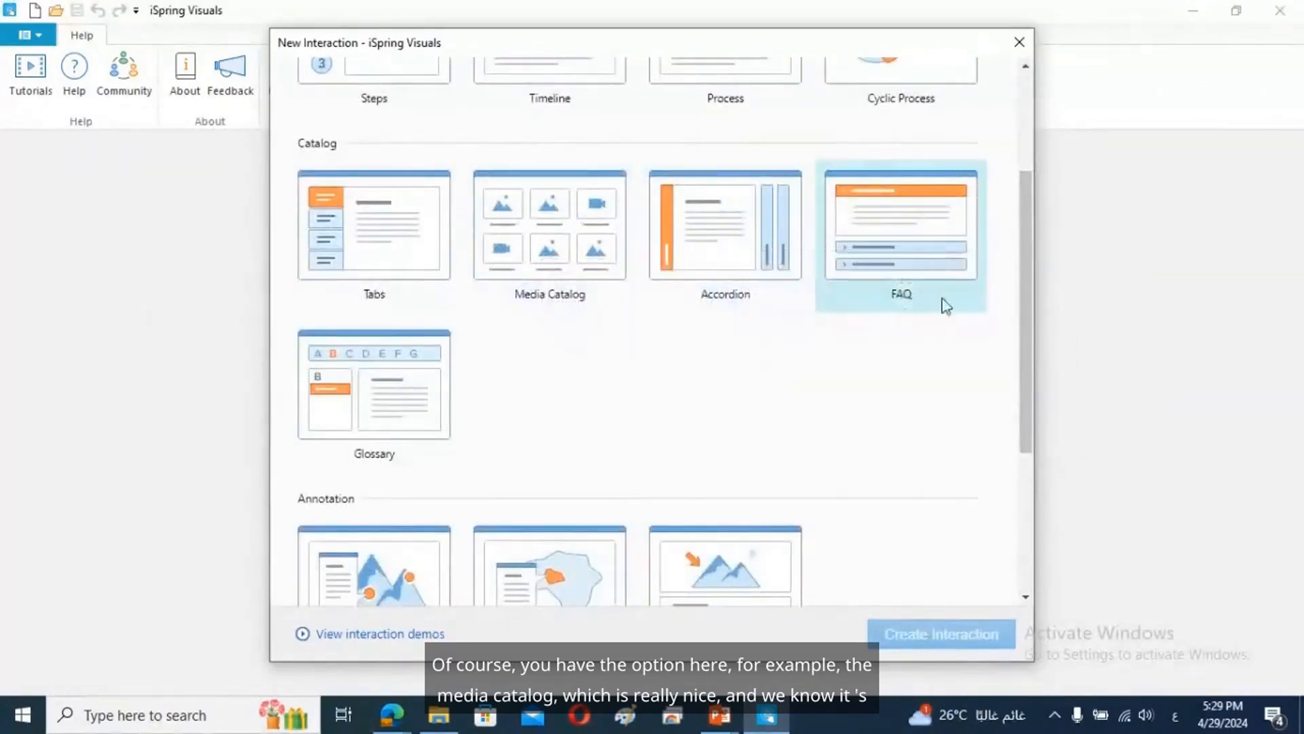
drag(1031, 325, 1024, 411)
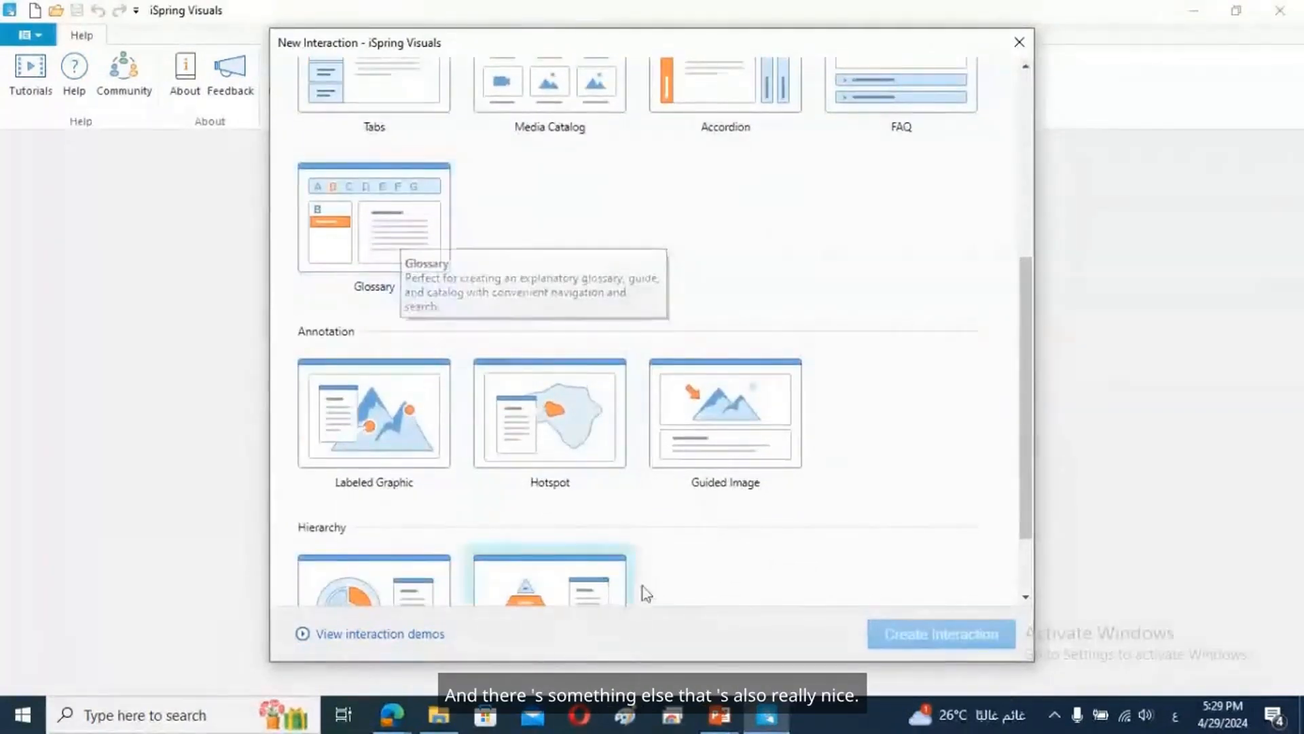
mouse_move(1026, 430)
mouse_down()
mouse_move(1028, 481)
mouse_move(1031, 320)
mouse_move(1028, 443)
mouse_up()
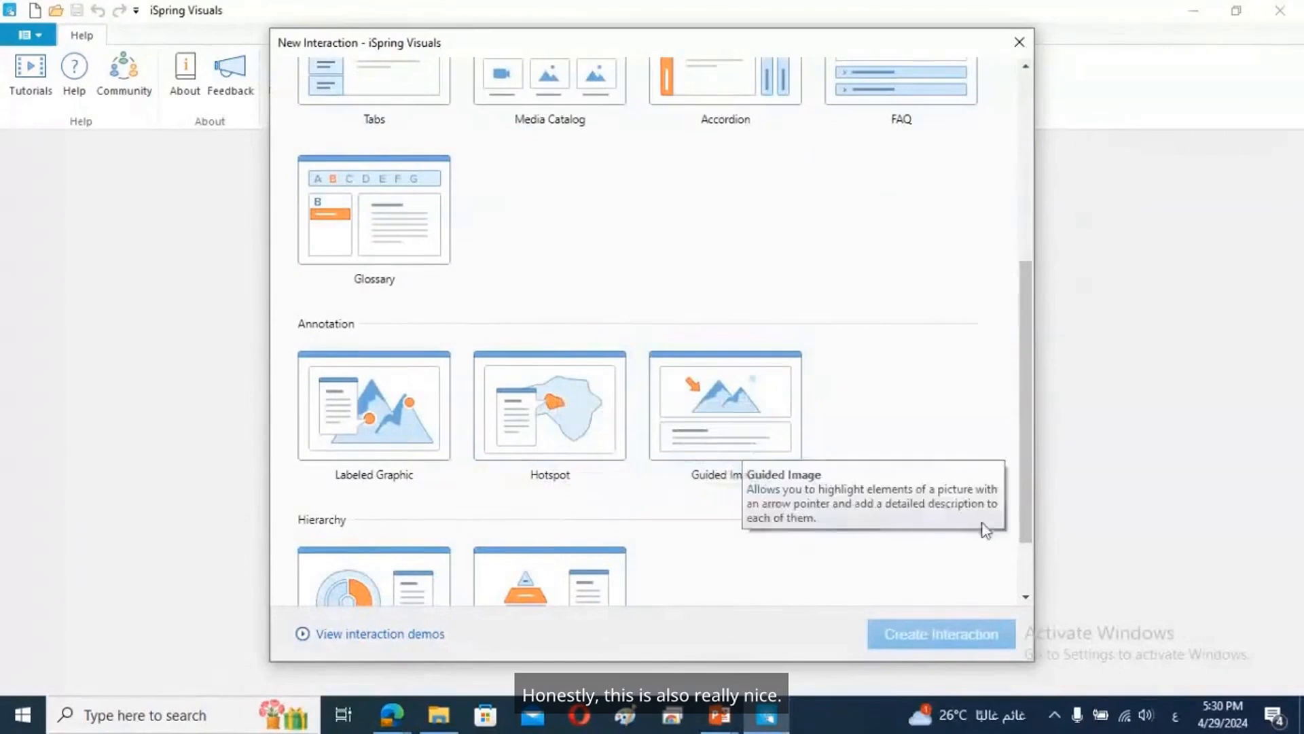
drag(1026, 473, 1048, 361)
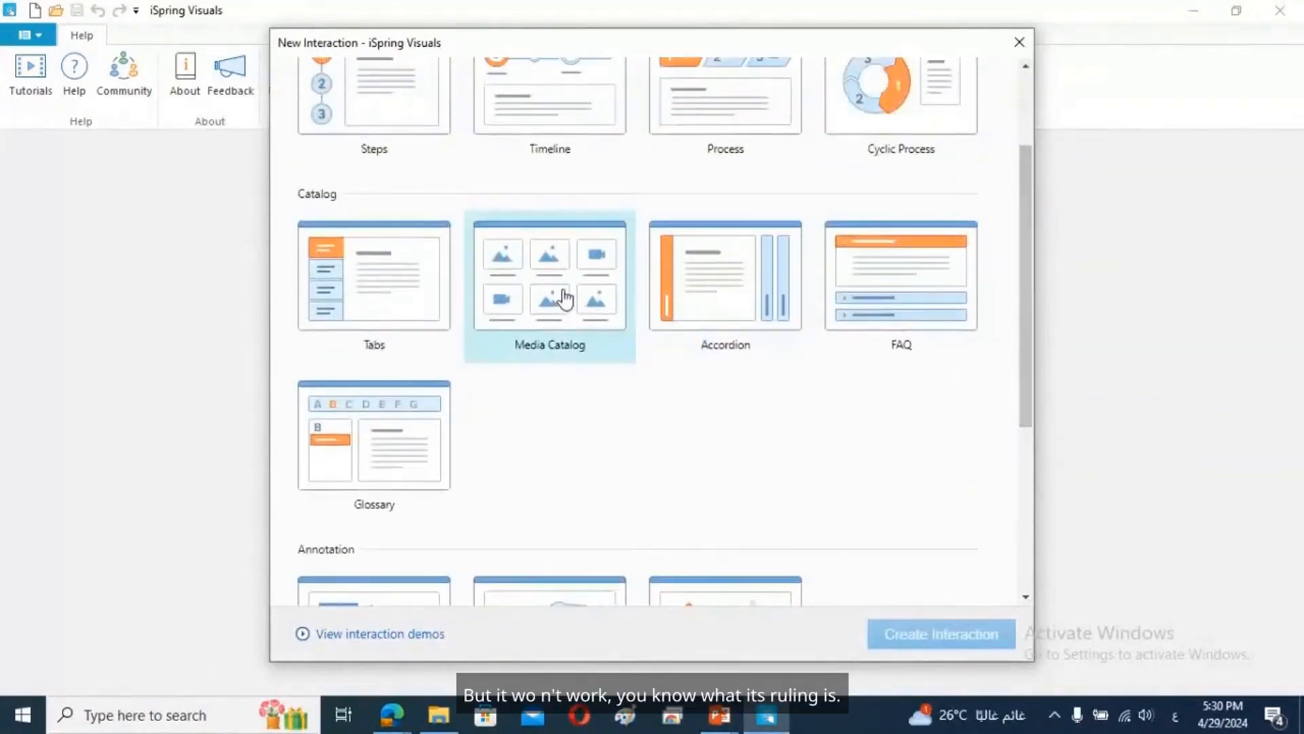
click(544, 304)
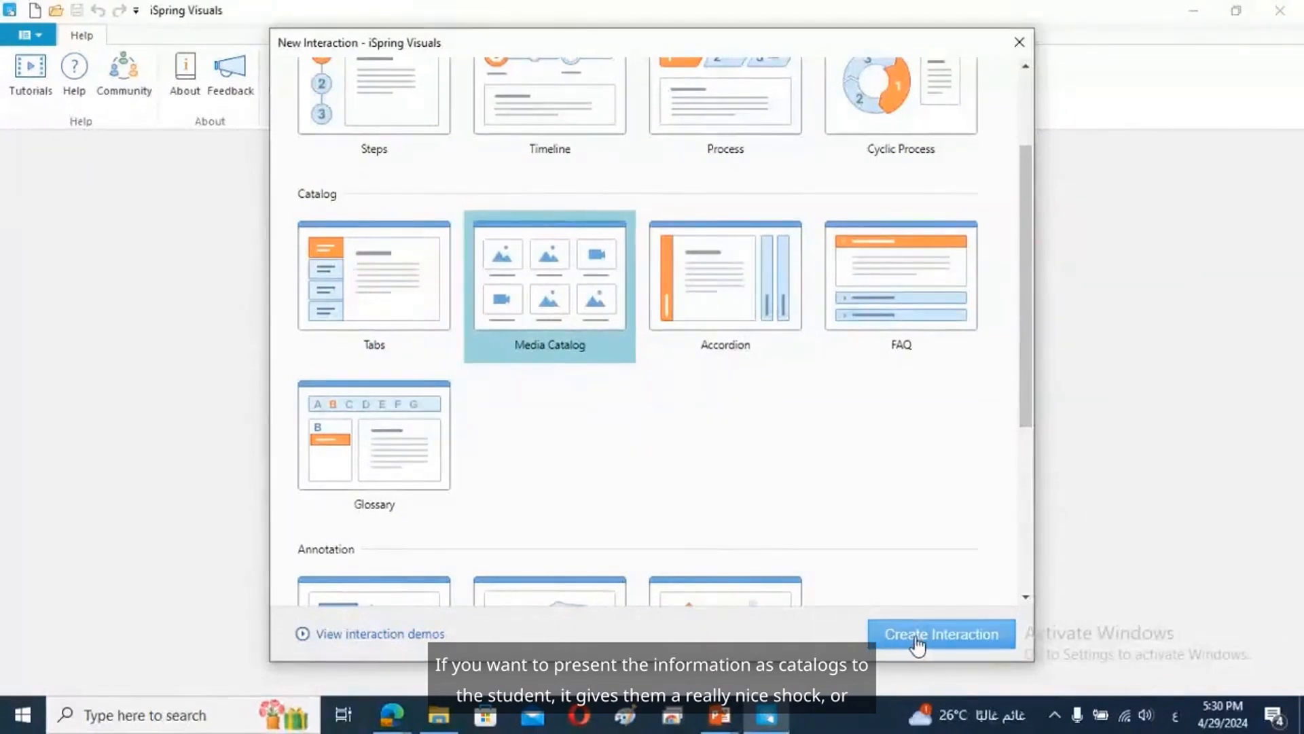
click(917, 635)
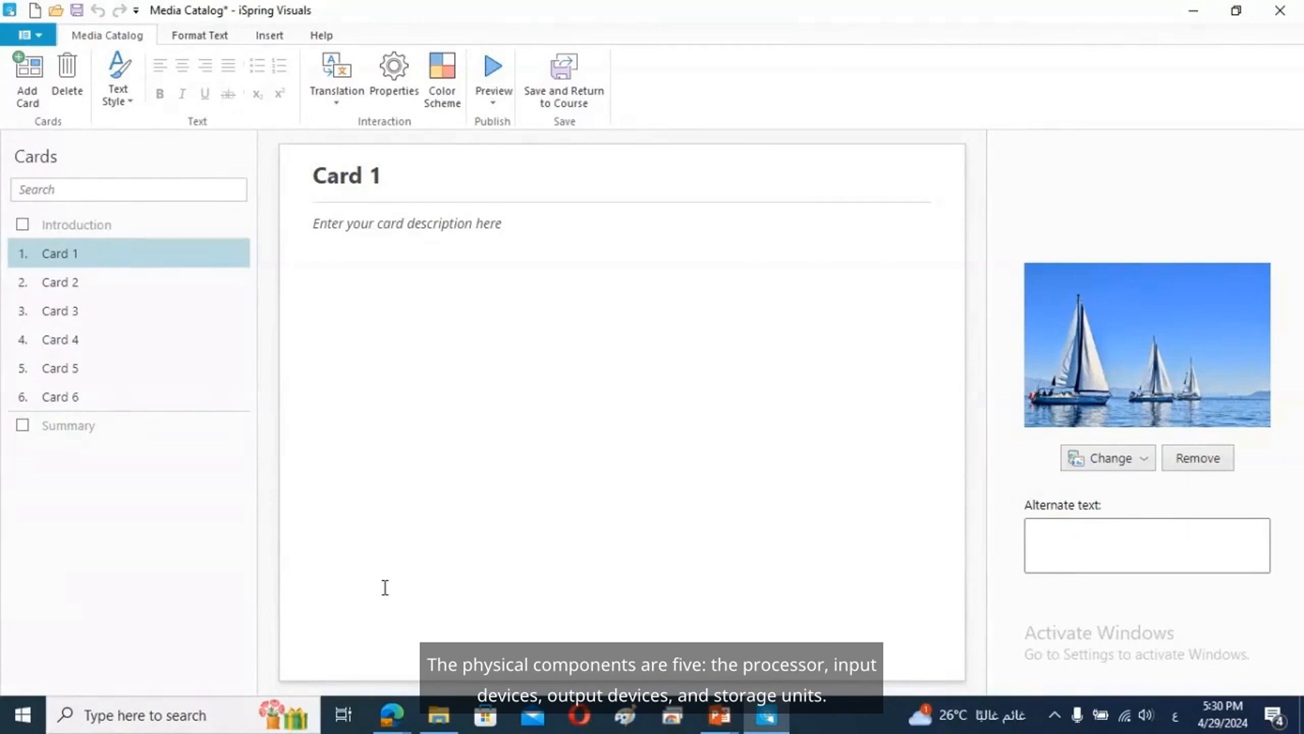
Step: Enable the Media Catalog's introduction and replace its title with المكونات المادية
click(23, 226)
double_click(371, 181)
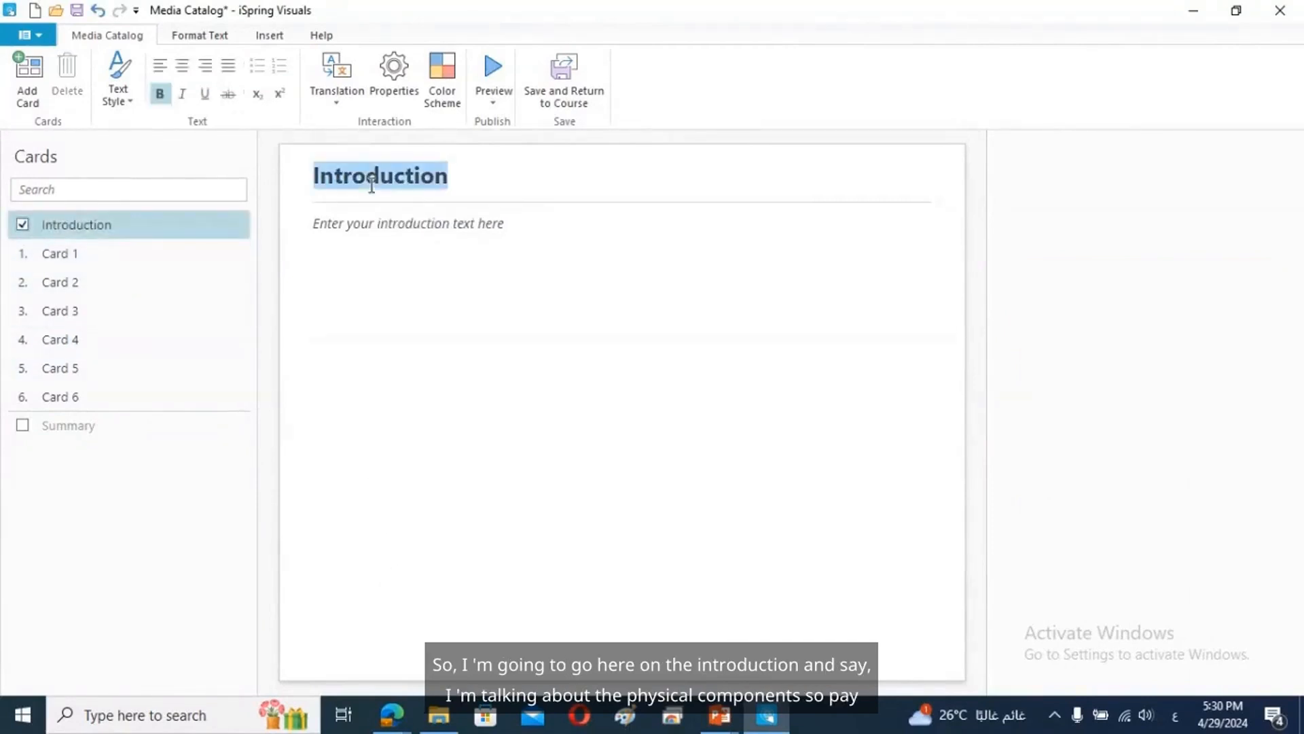
text(المكون)
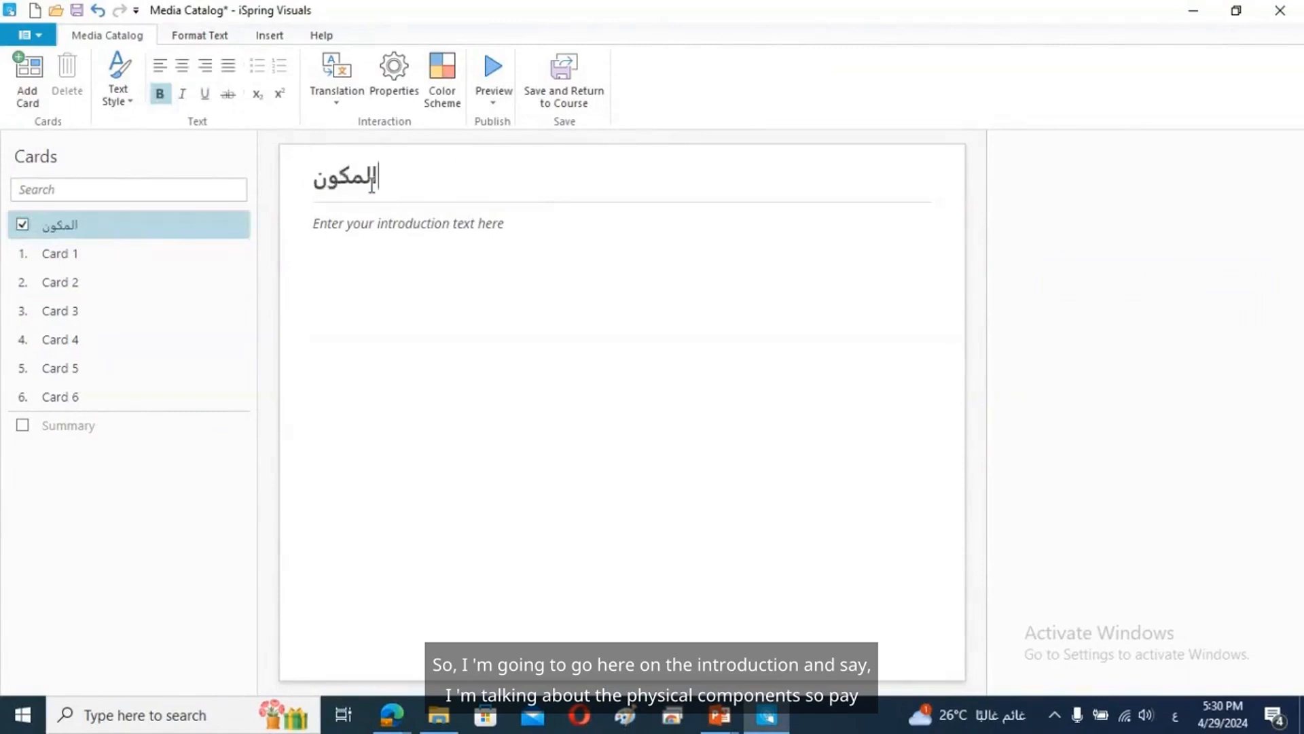
text(ات الما)
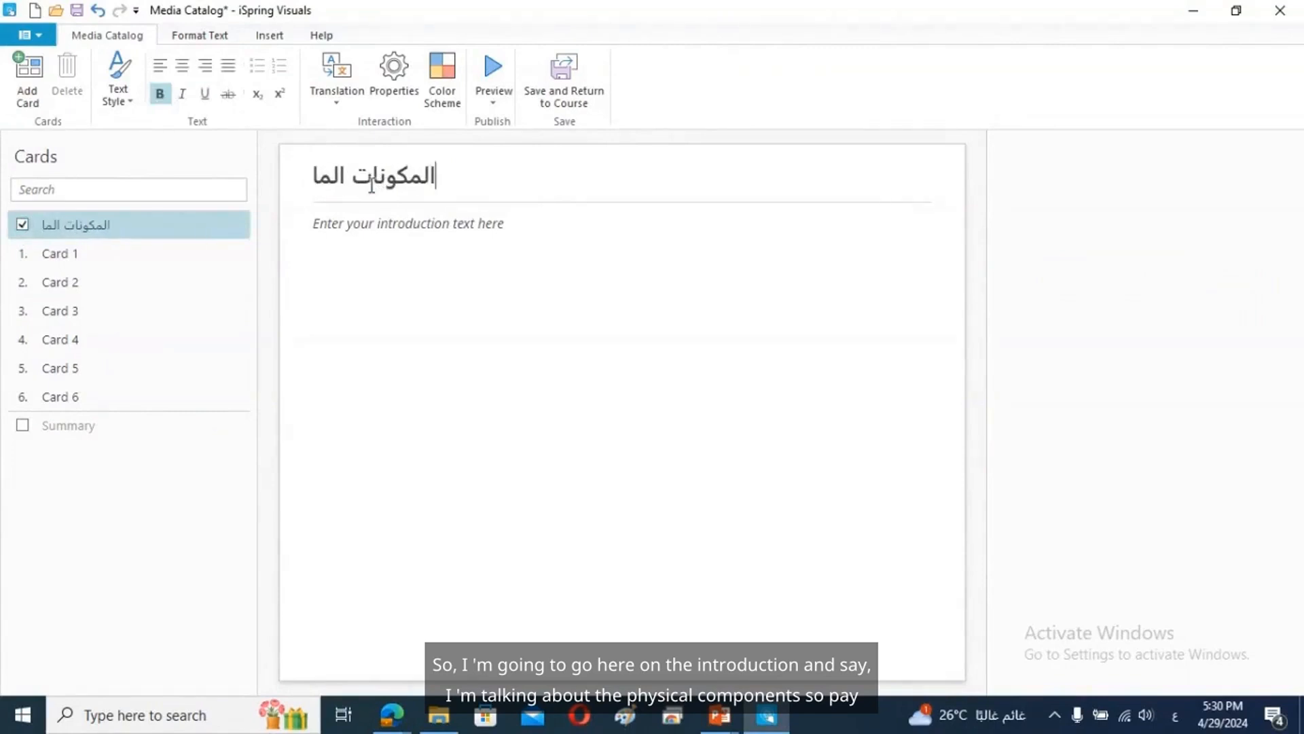
text(دية)
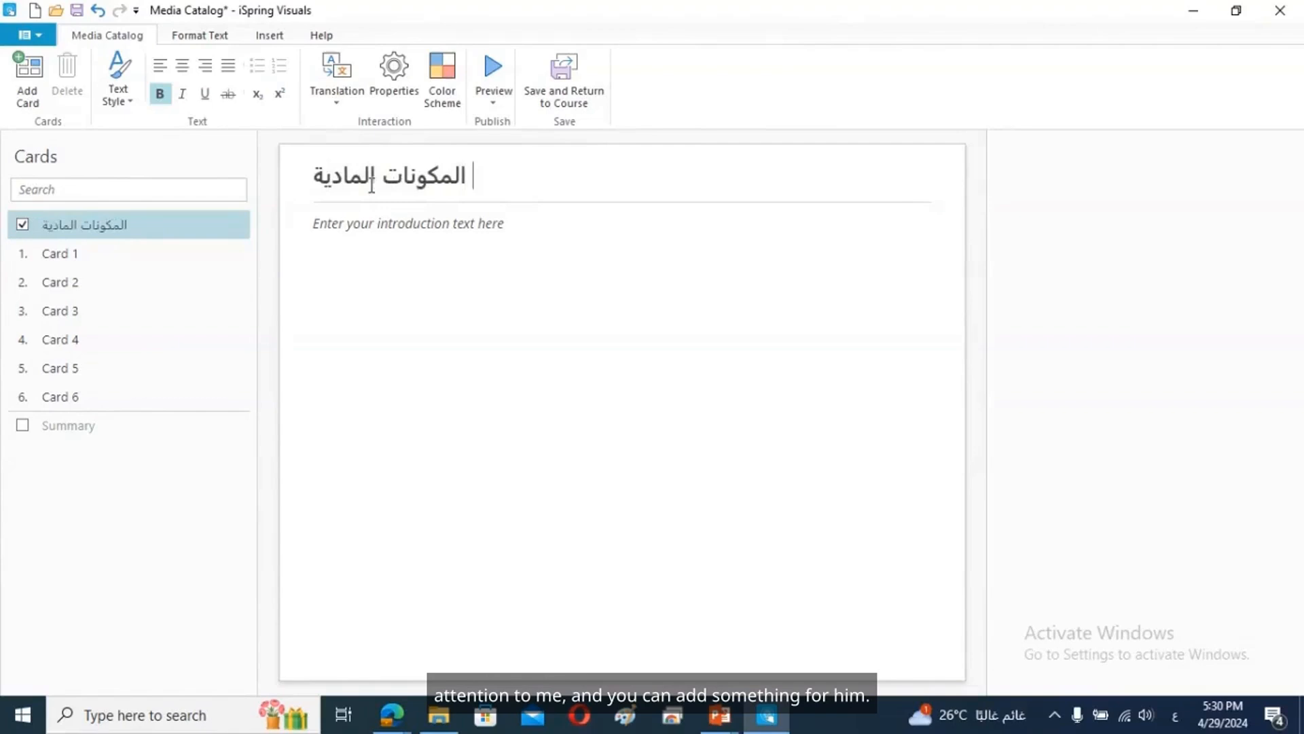
click(199, 36)
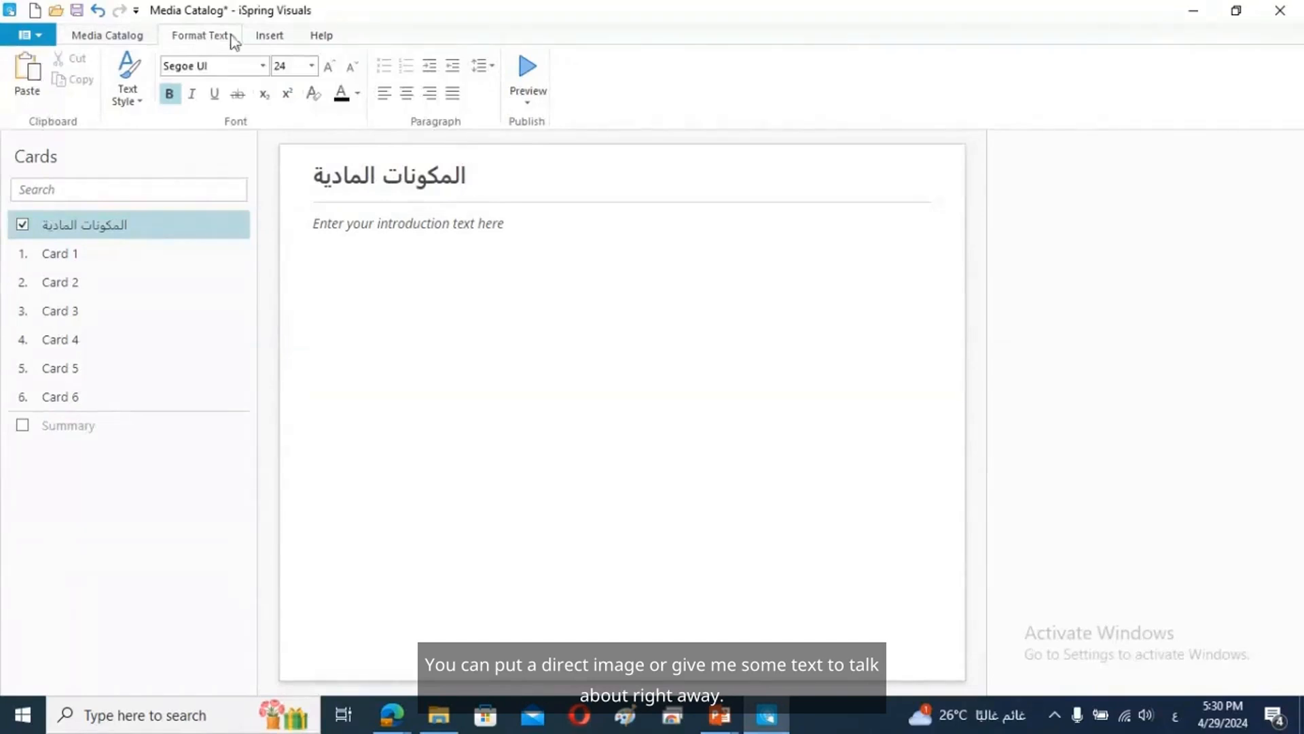
Step: Insert the processor picture download (2) from the photo folder into the Media Catalog's introduction text area
click(266, 36)
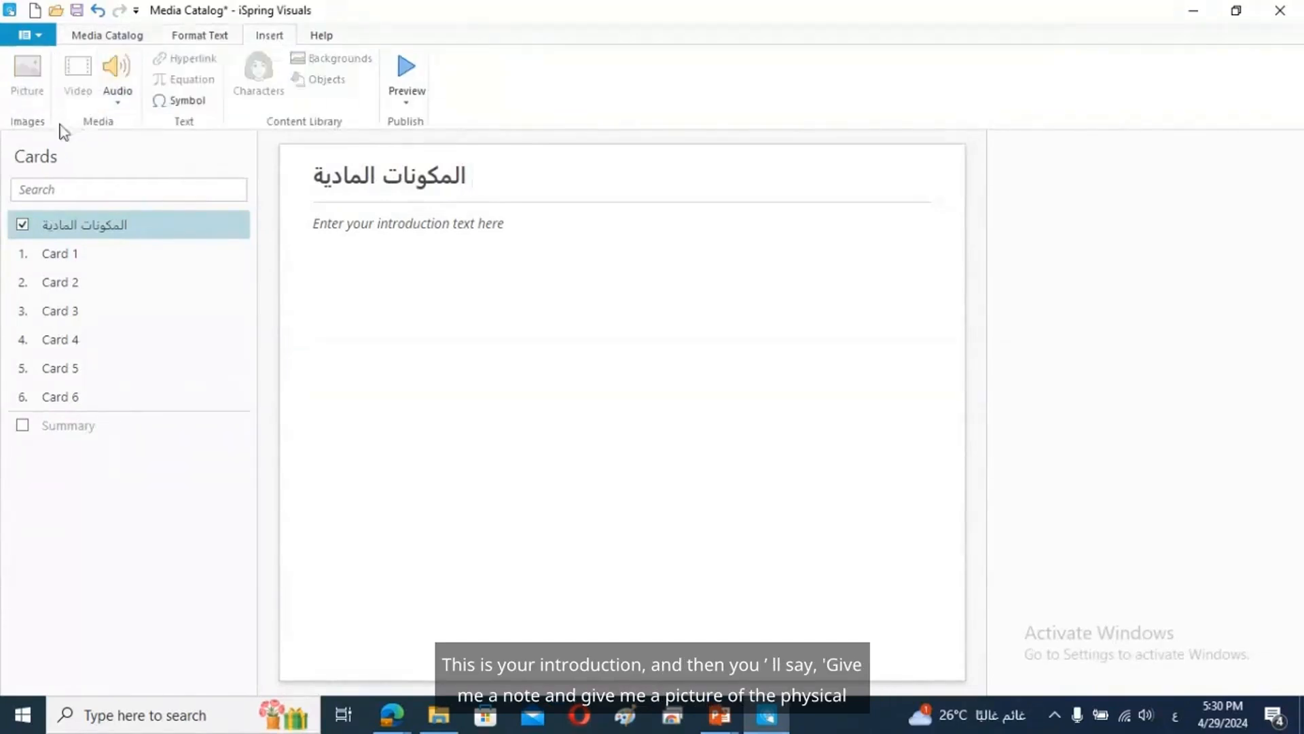
click(562, 298)
click(24, 84)
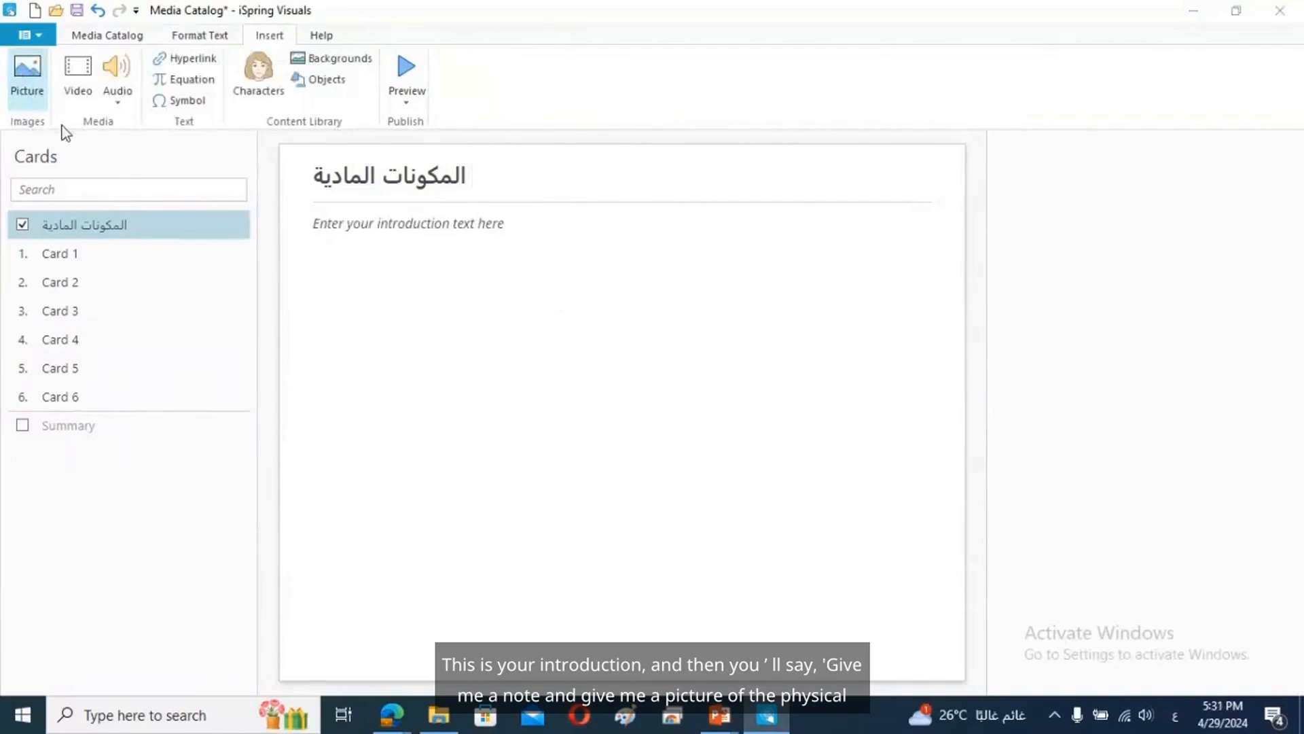
drag(971, 304, 968, 431)
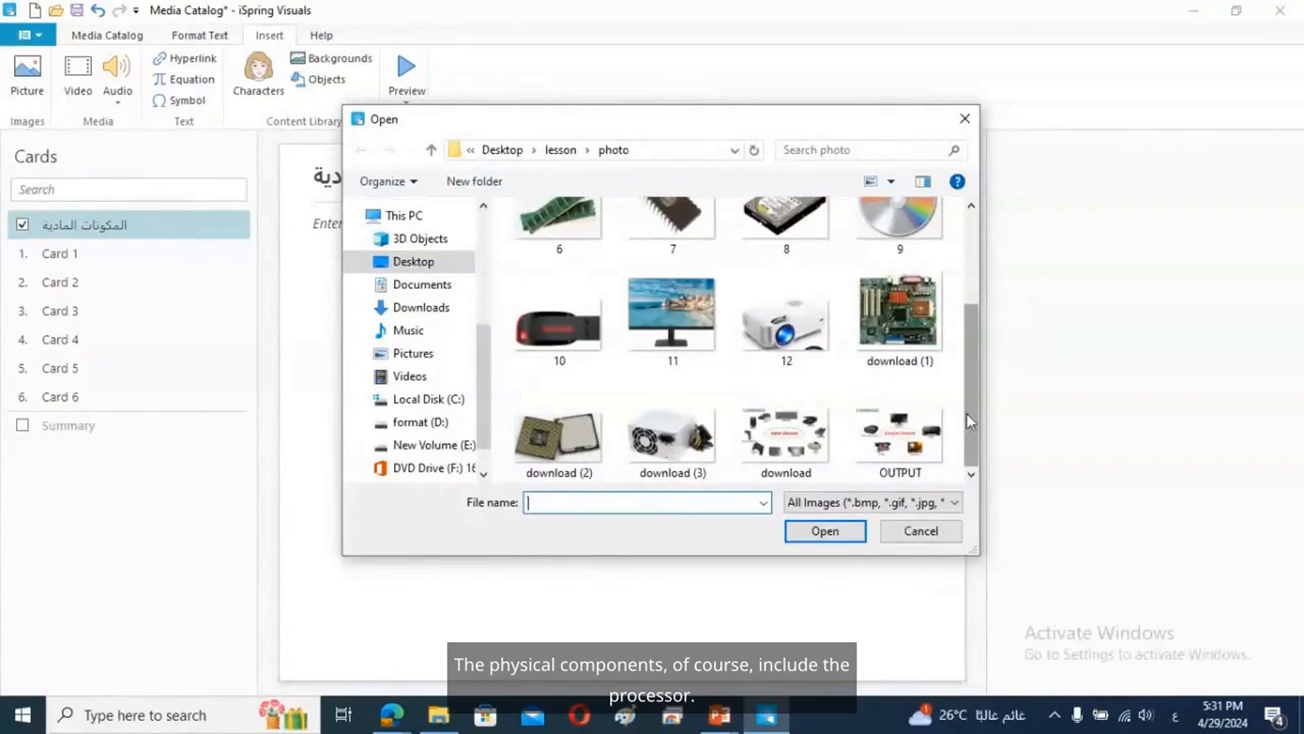
drag(971, 365, 975, 416)
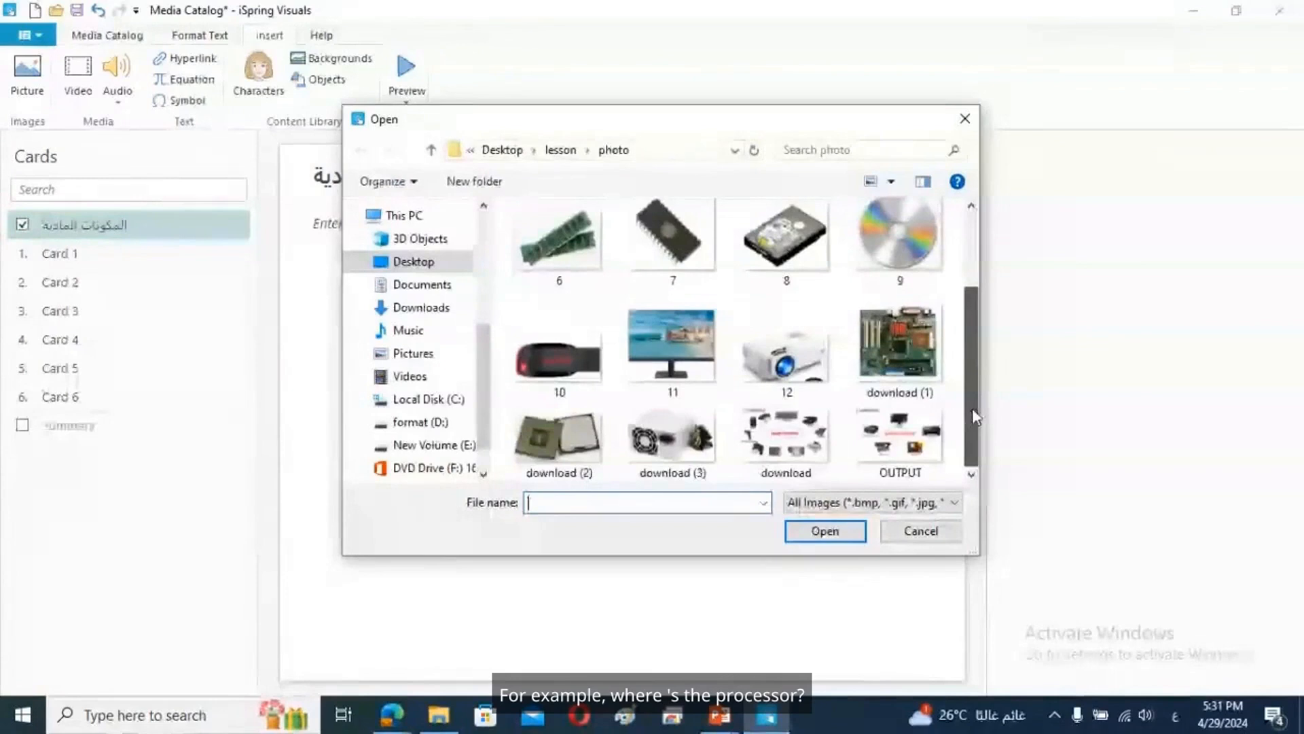
double_click(564, 421)
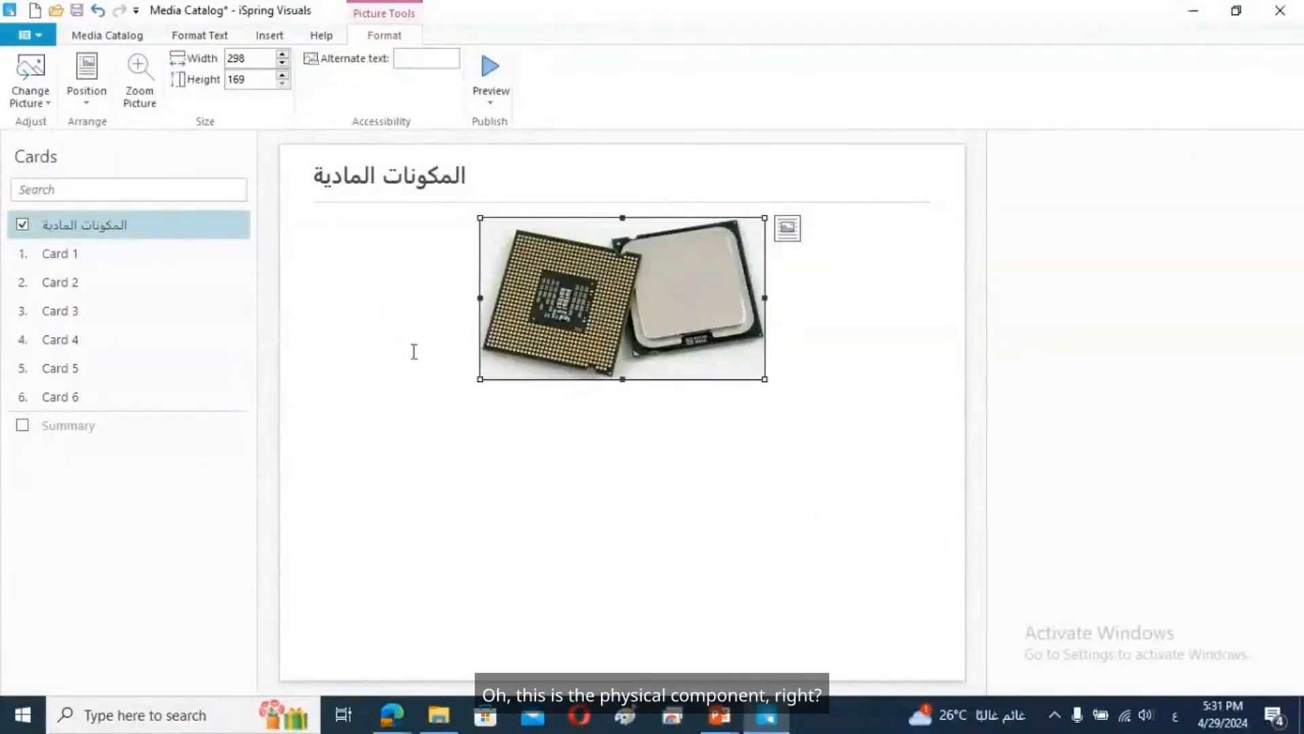
Step: Replace the processor picture in the introduction with the Input Devices picture named download and enlarge it to about 416 by 266
click(443, 356)
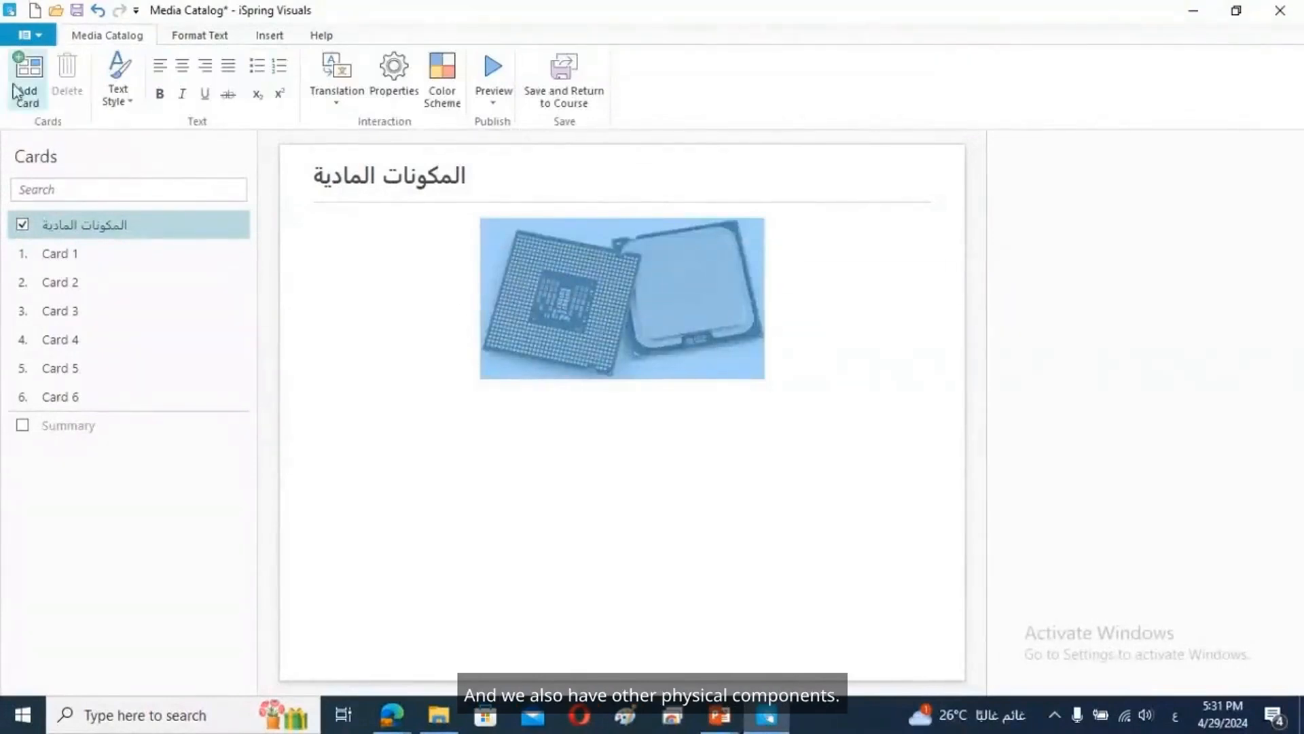
click(268, 35)
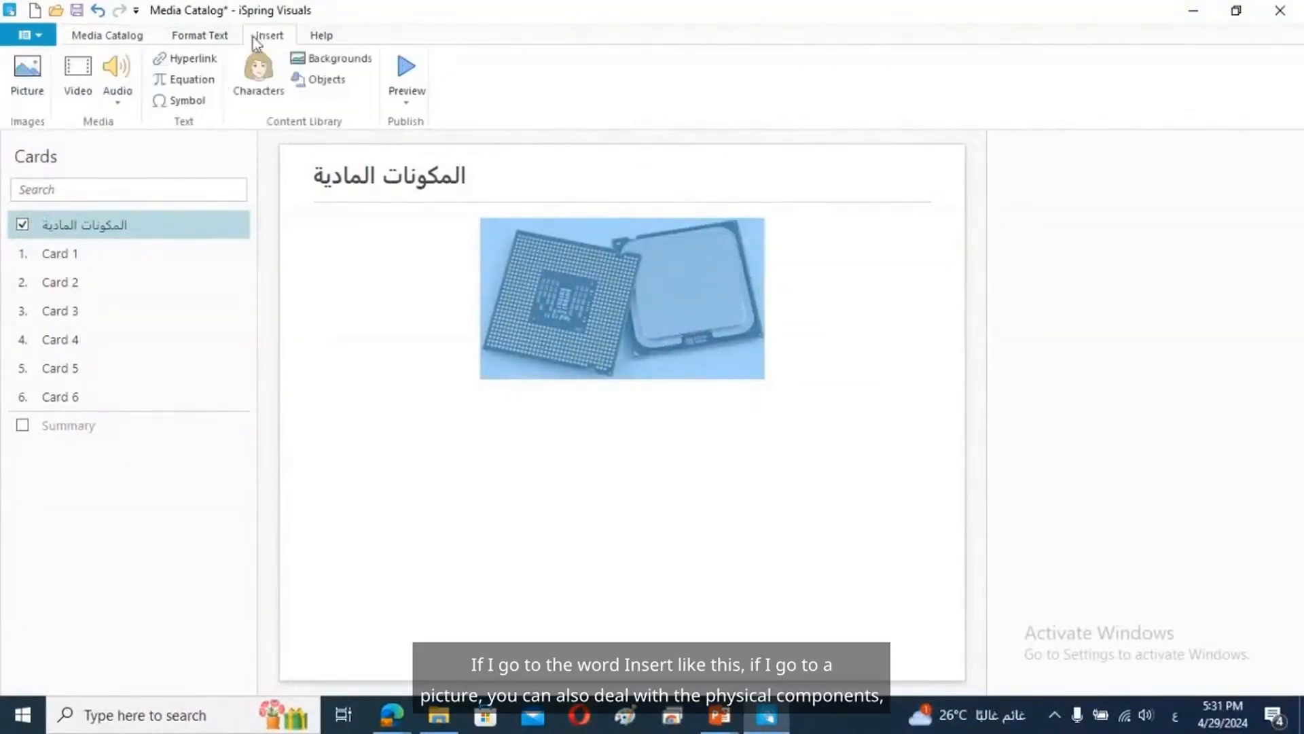
click(45, 94)
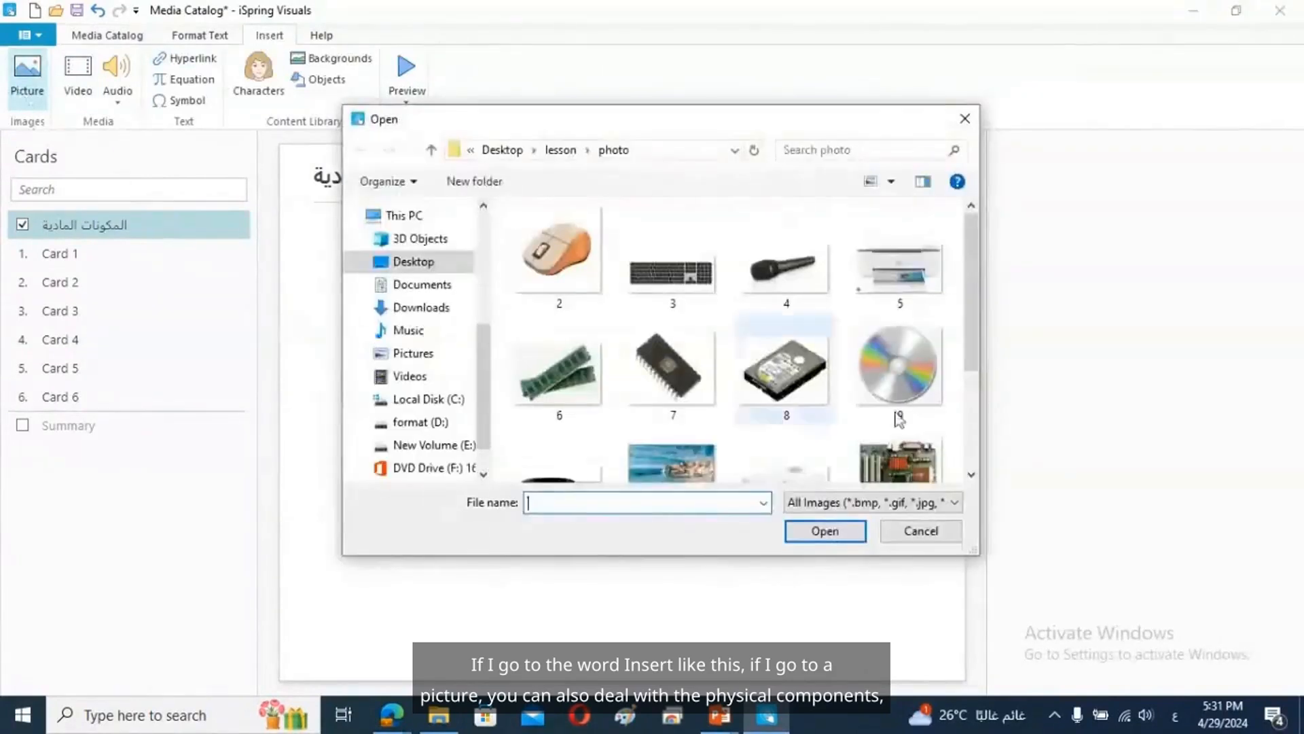
drag(973, 305, 973, 416)
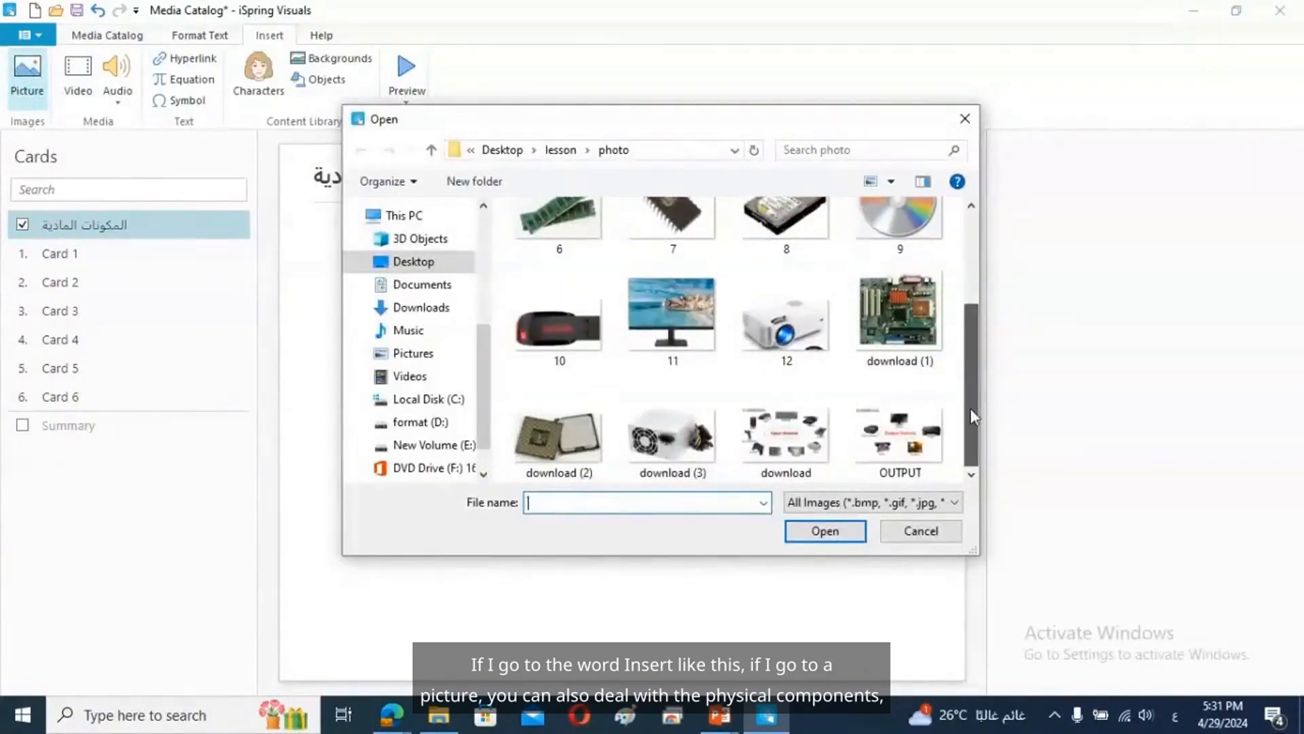
click(813, 443)
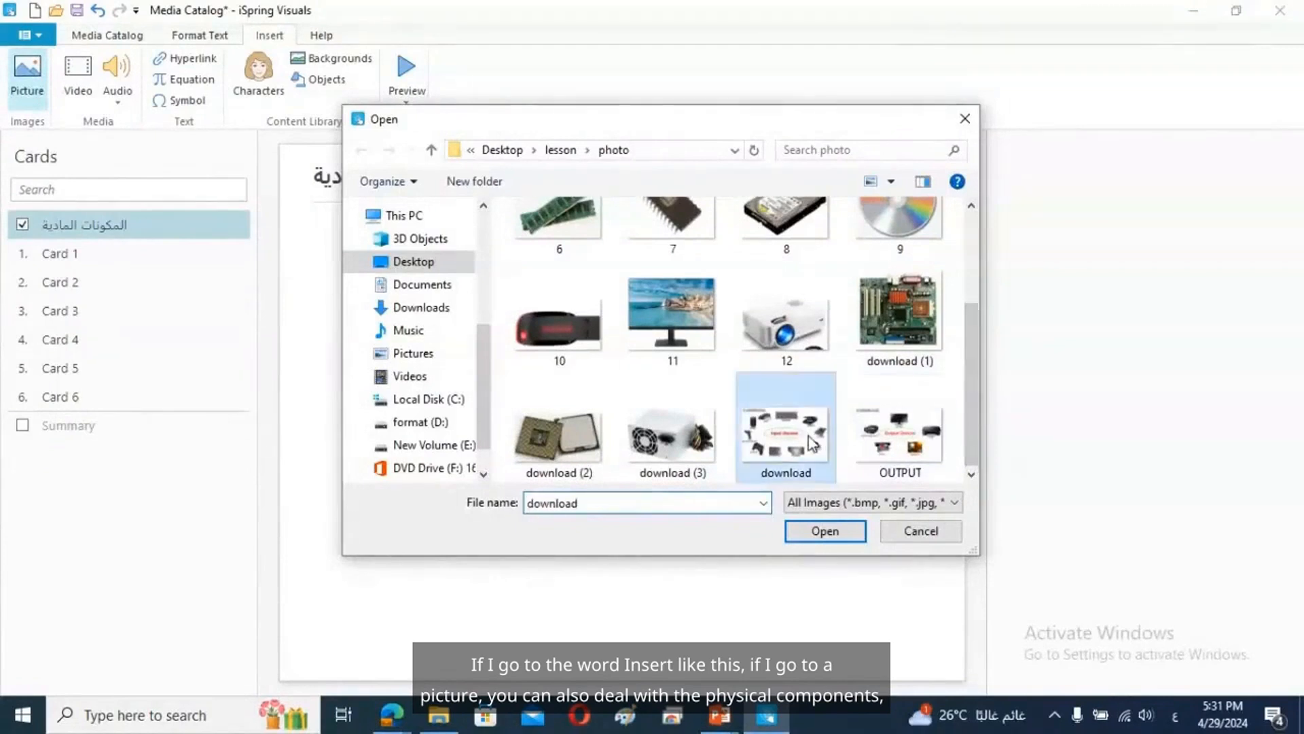
double_click(812, 443)
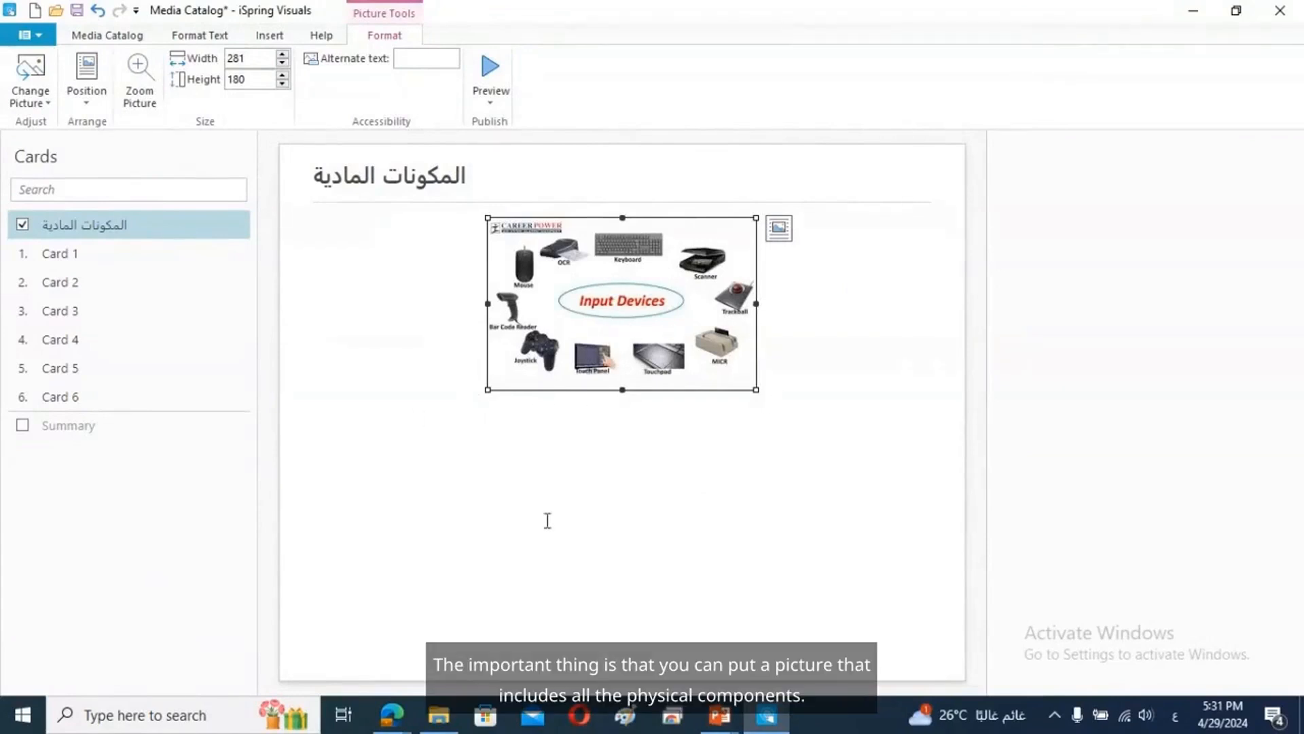
drag(487, 392, 421, 470)
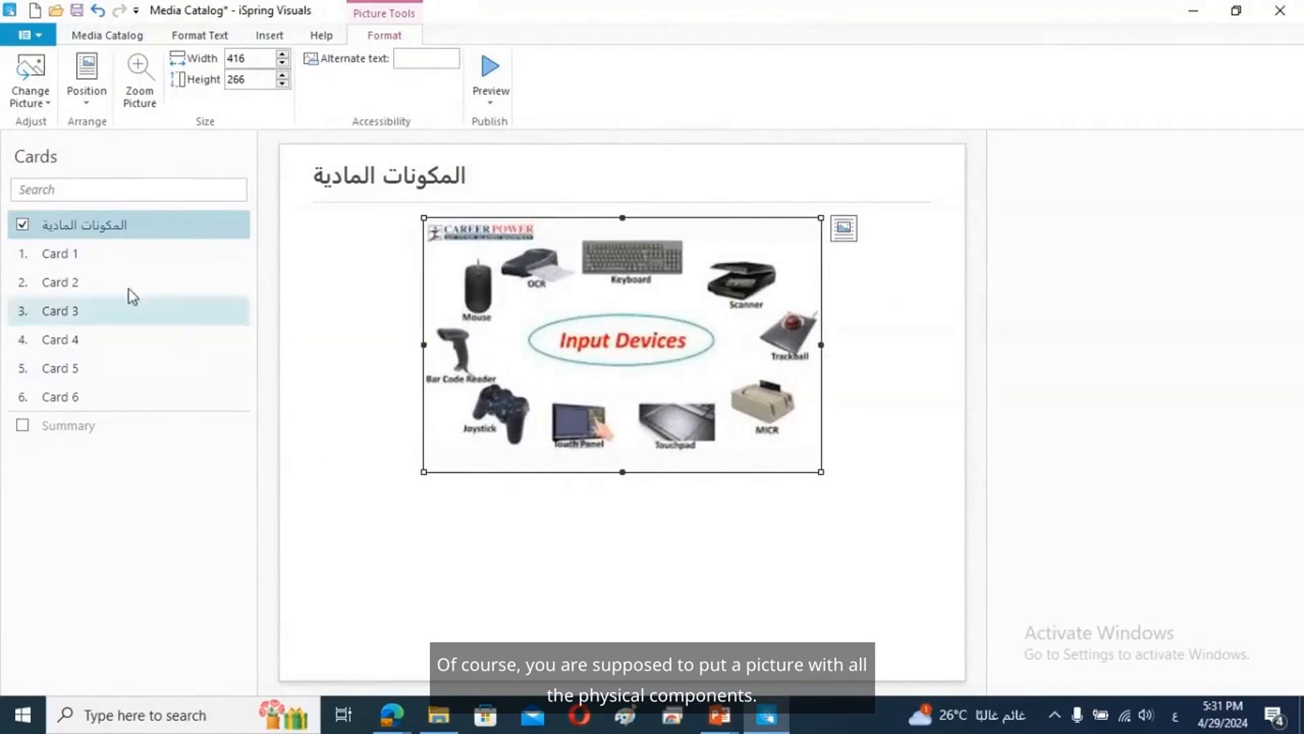
Step: Replace the introduction's title with وحدات الادخال and align it to the right
click(87, 262)
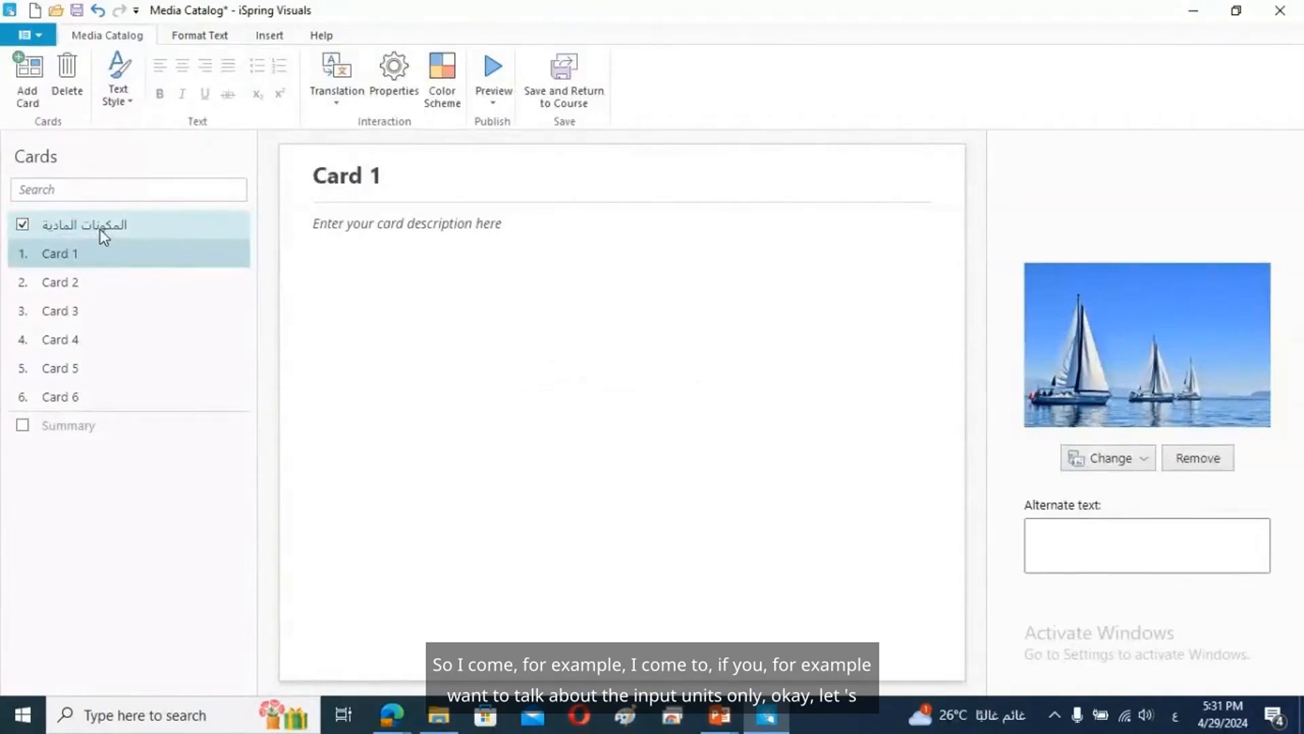
click(102, 231)
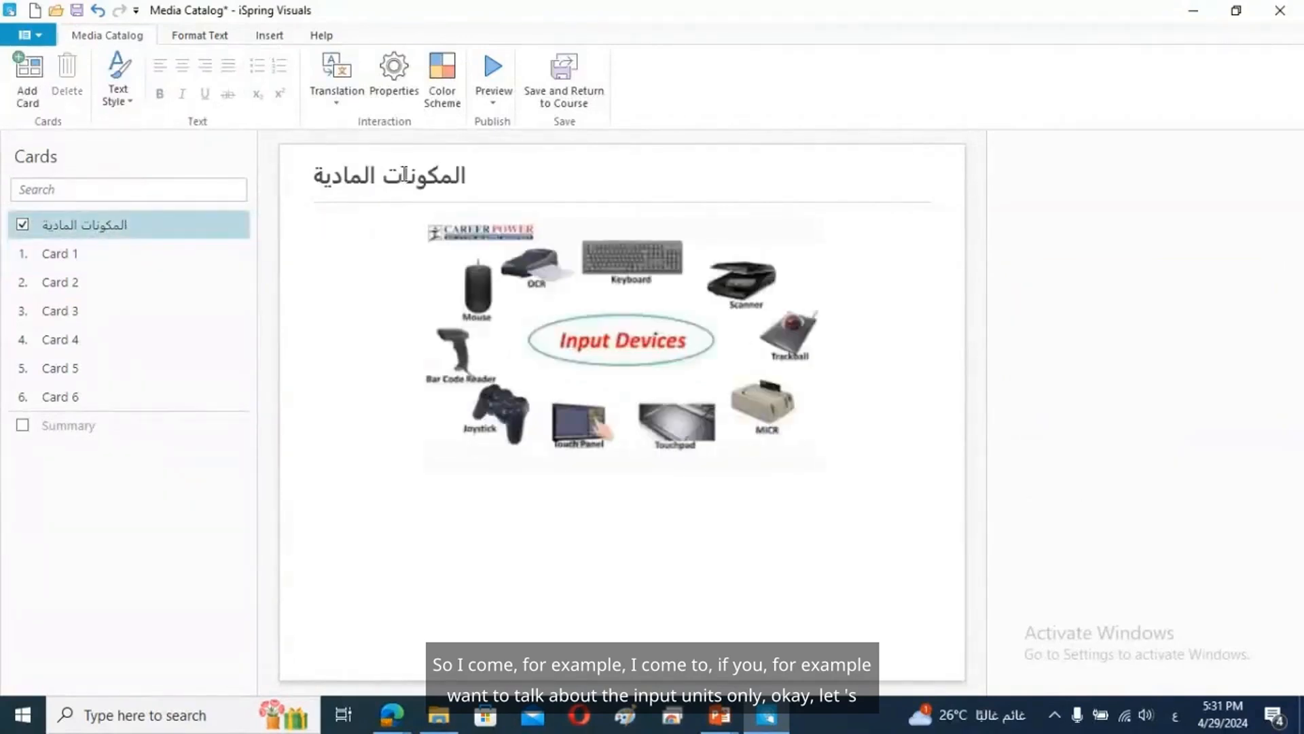
click(404, 175)
key(ctrl+a)
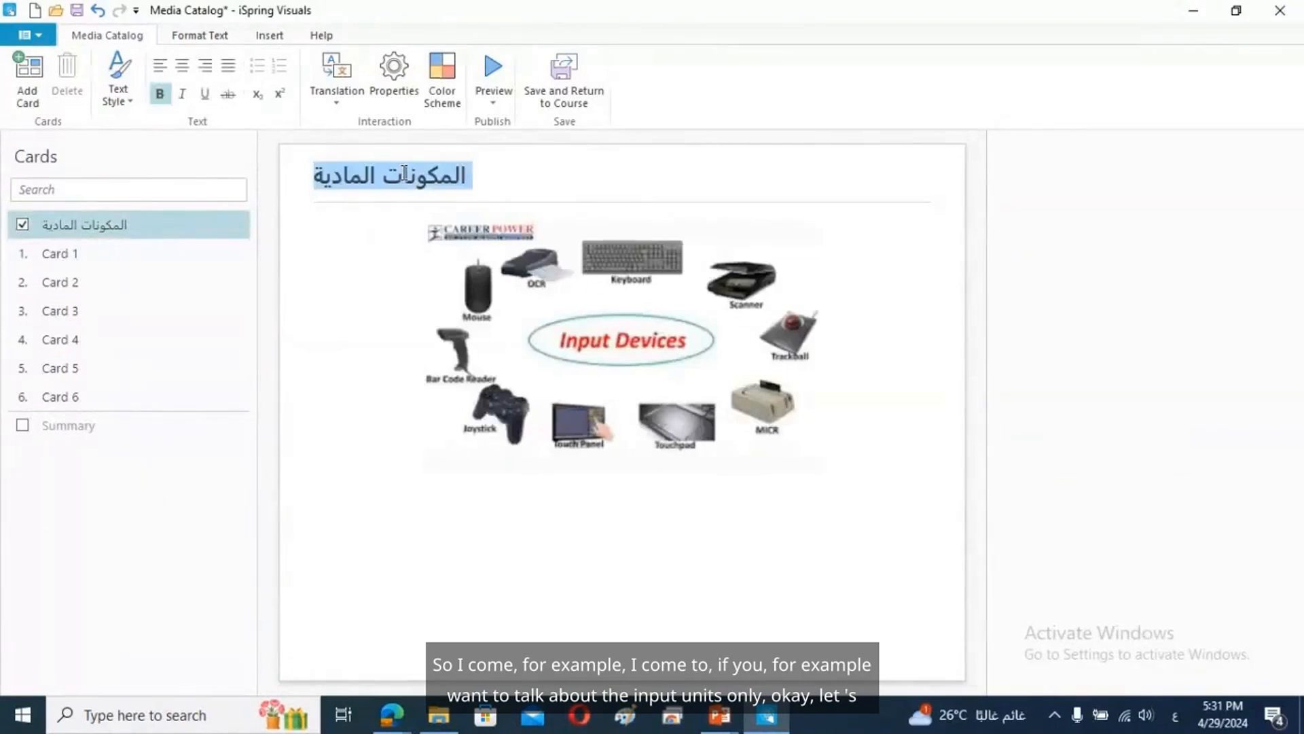
text(وحدا)
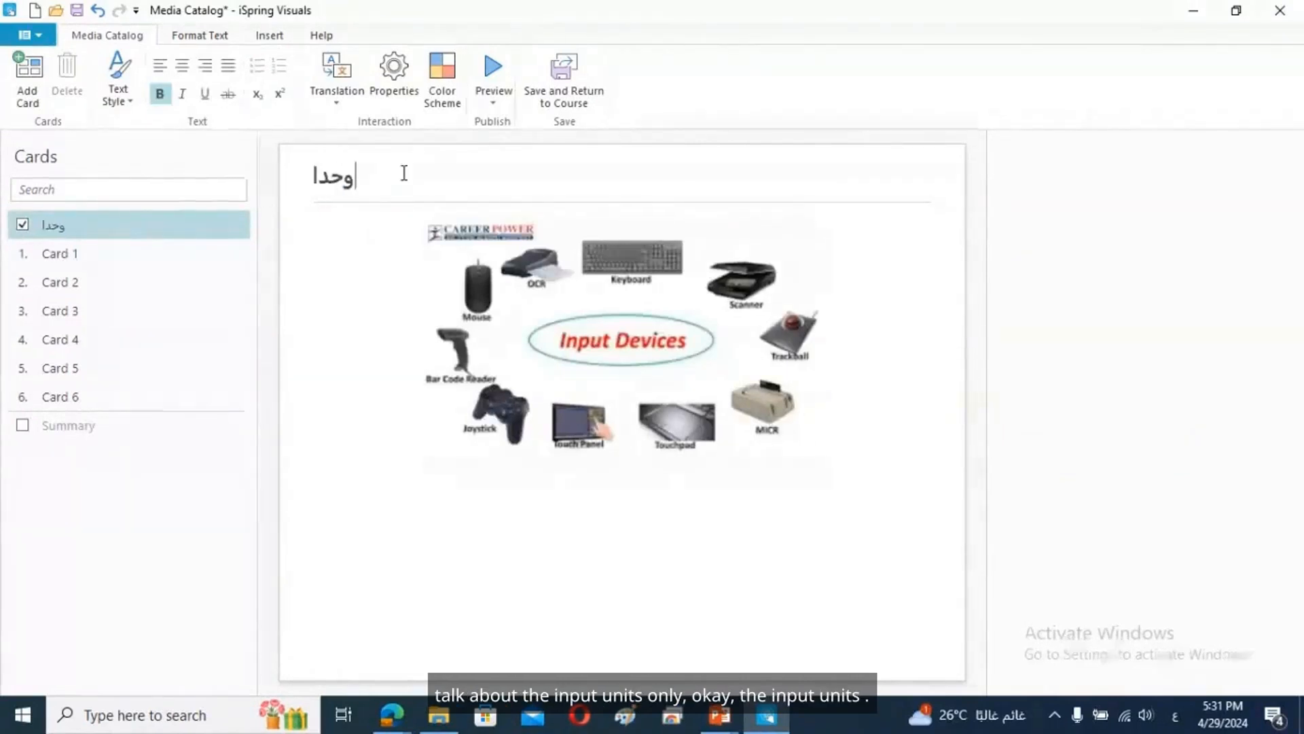
text(ت الا)
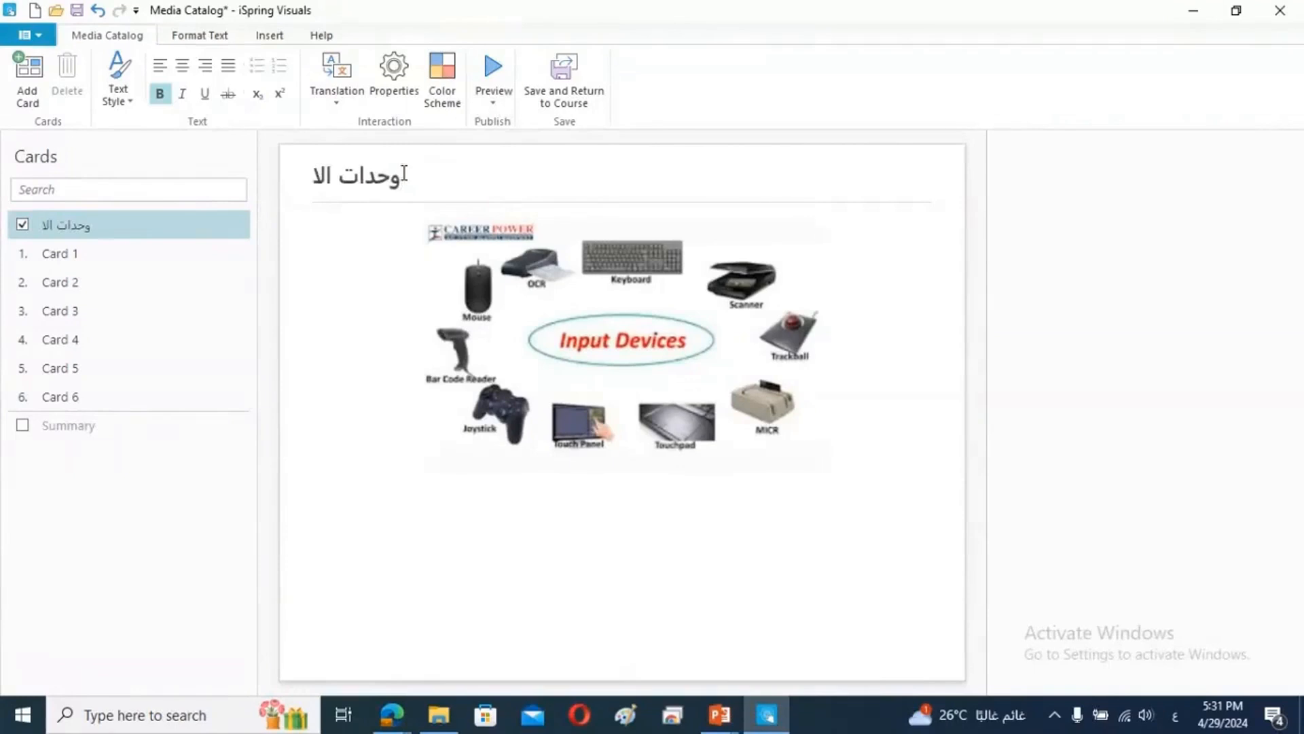
text(دخال)
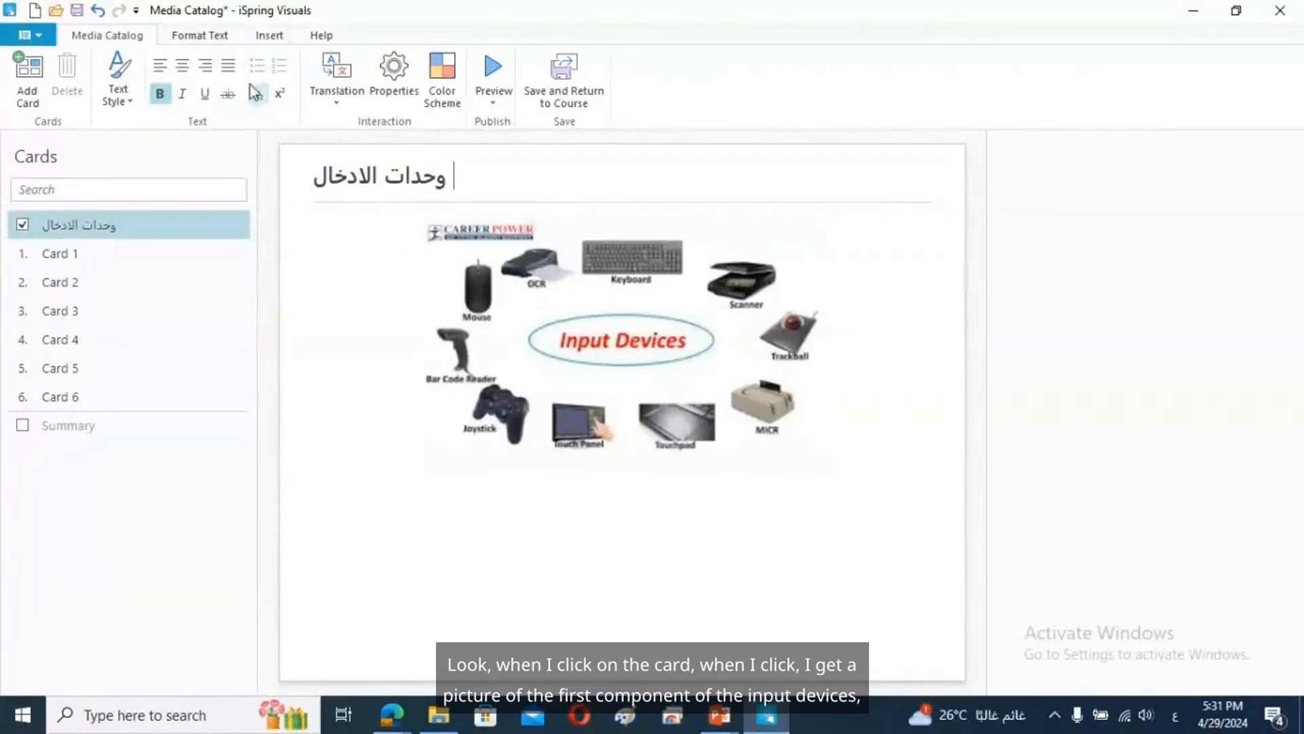
click(205, 65)
Step: Rename Card 1 as الماوس and align its title to the right
click(90, 256)
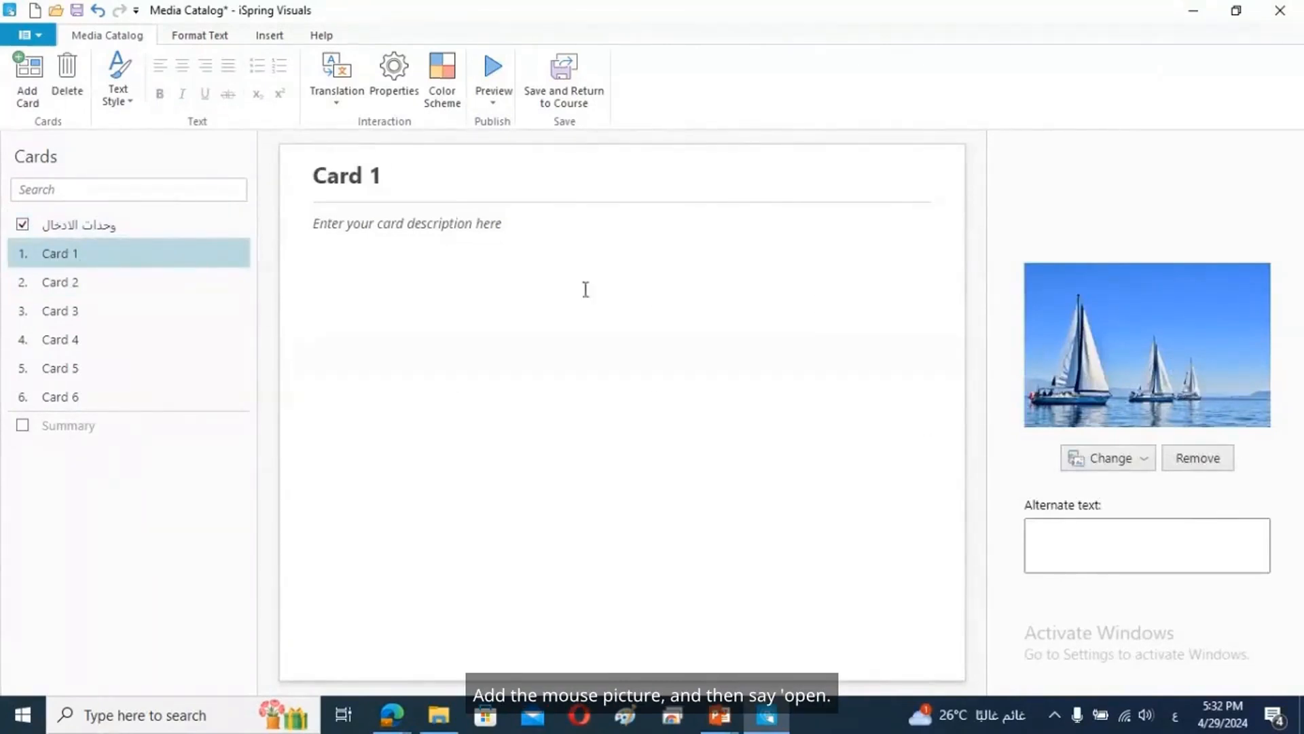
triple_click(352, 176)
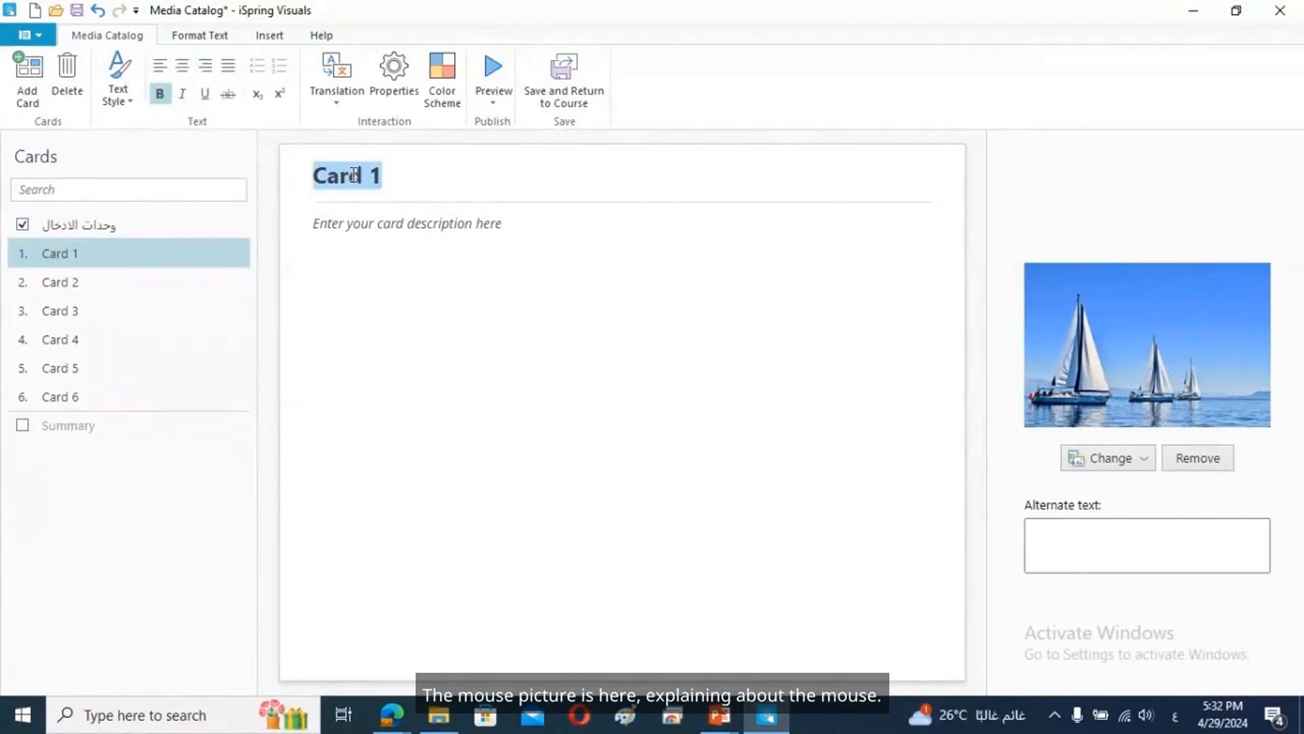
text(الما)
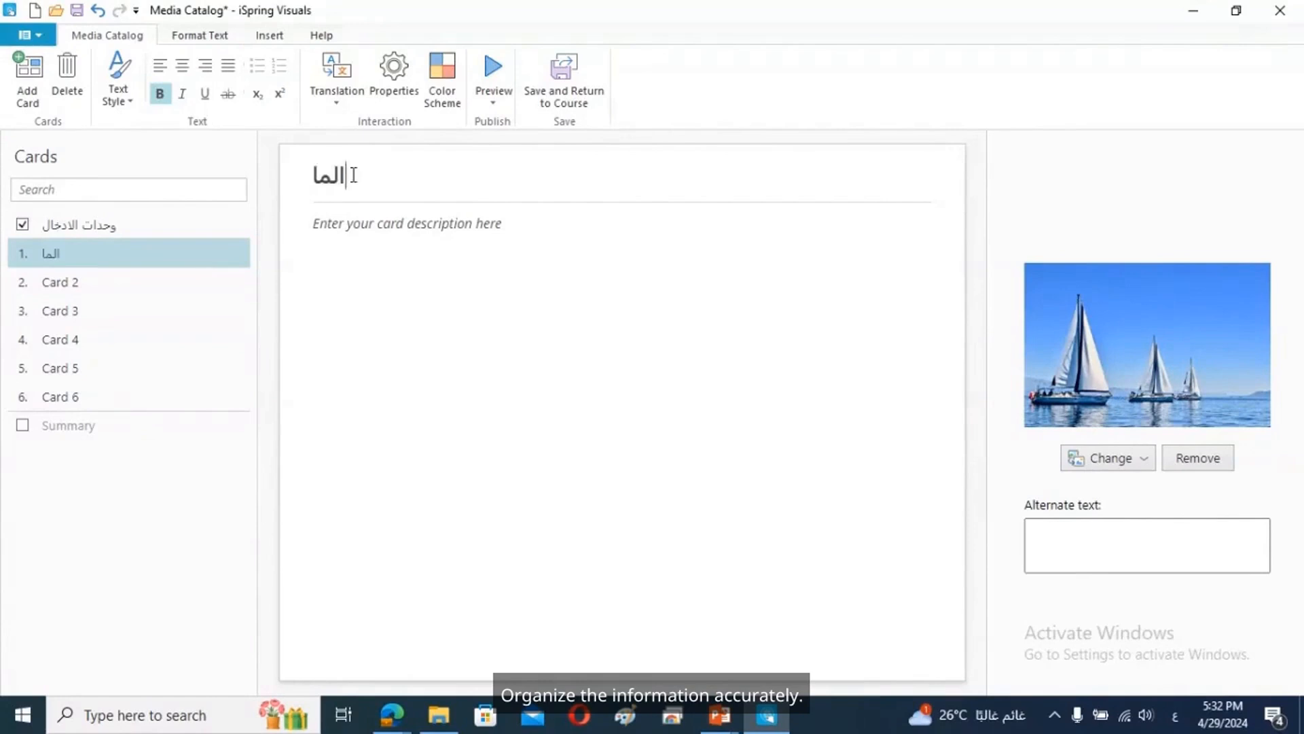
text(ز)
key(BackSpace)
text(وس)
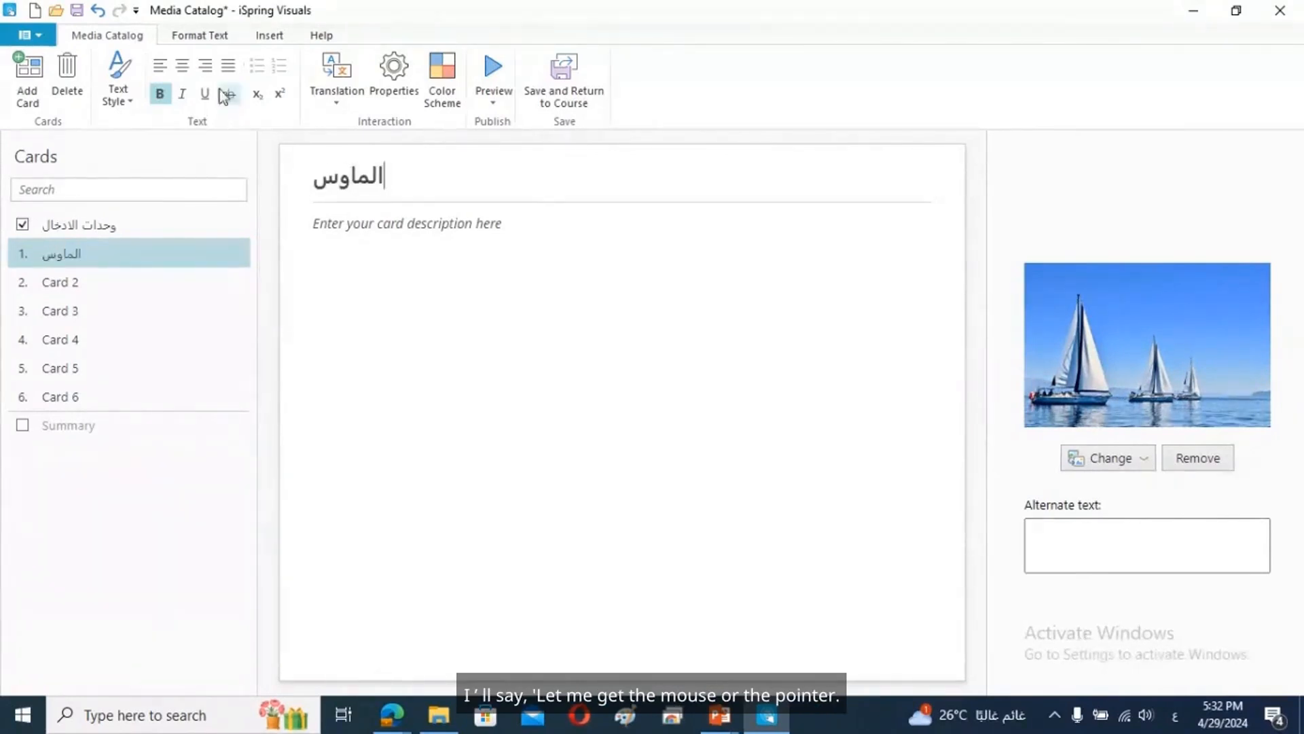
click(204, 66)
click(411, 224)
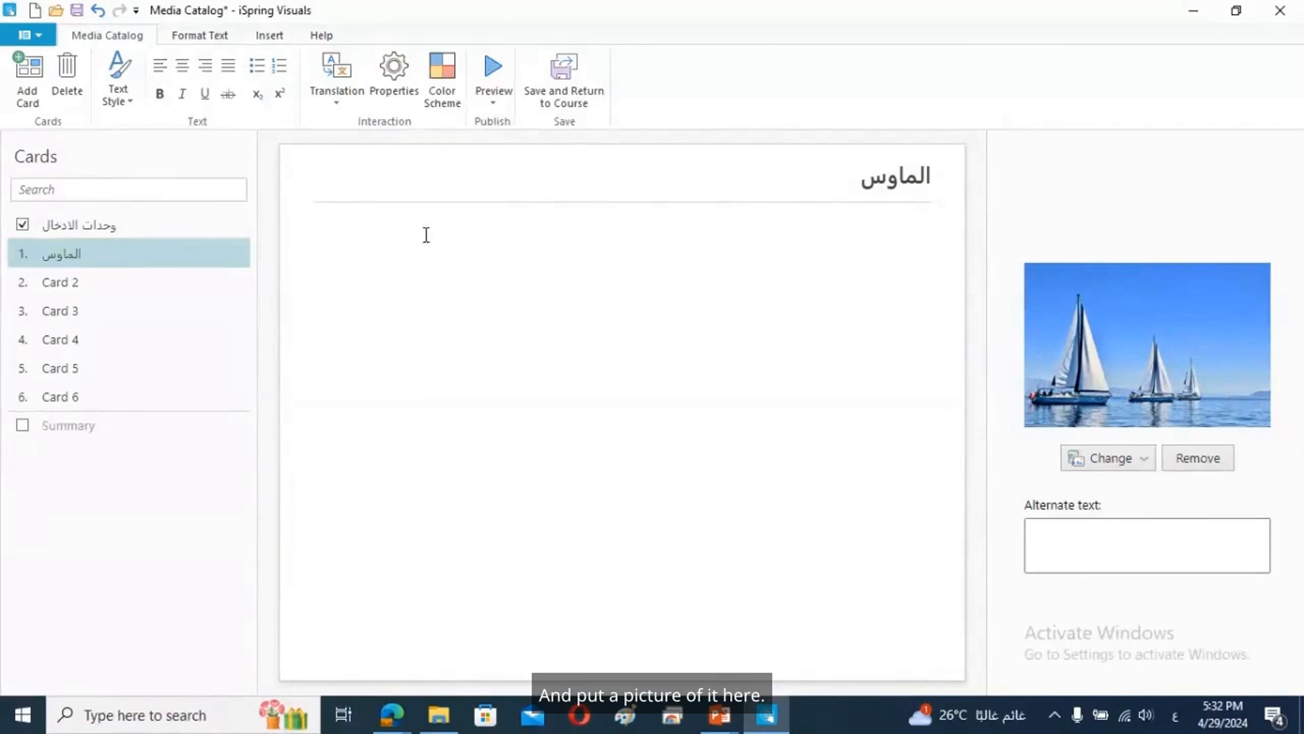
Step: Change the الماوس card's picture to the computer mouse image file 2 from the photo folder
click(1116, 384)
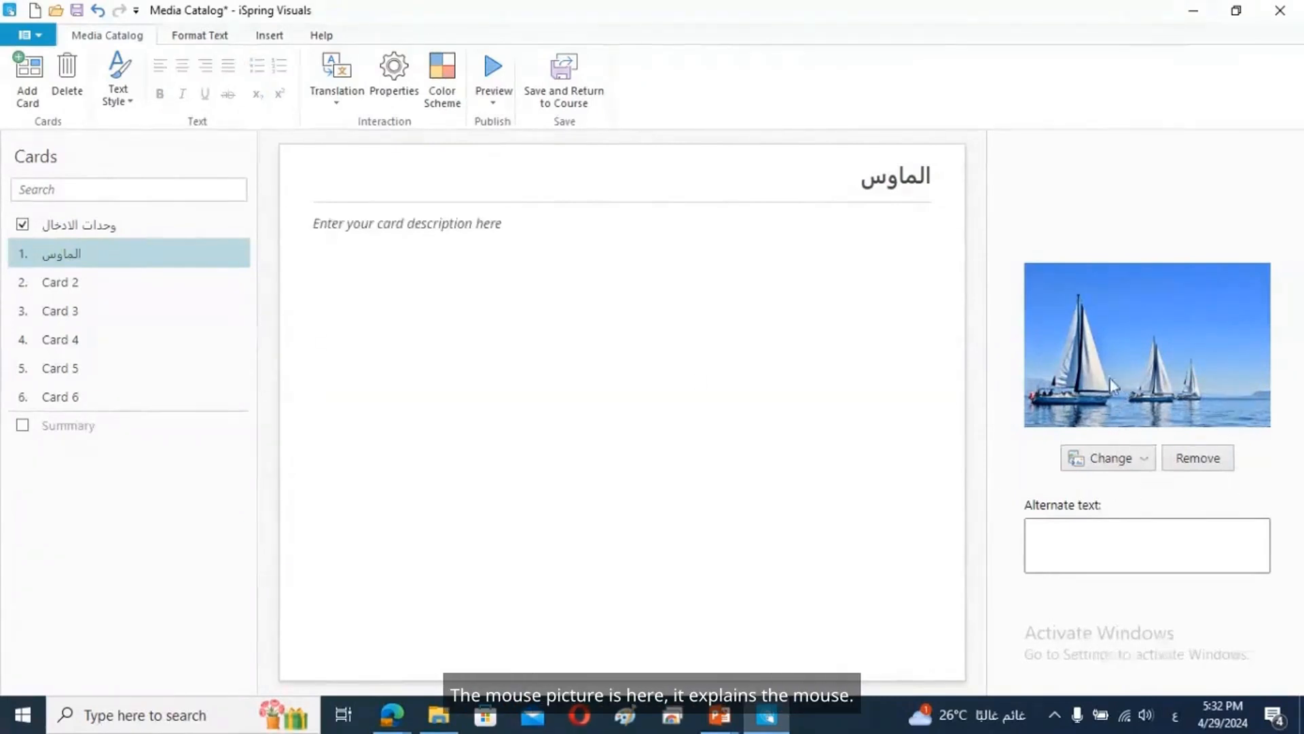
click(1111, 463)
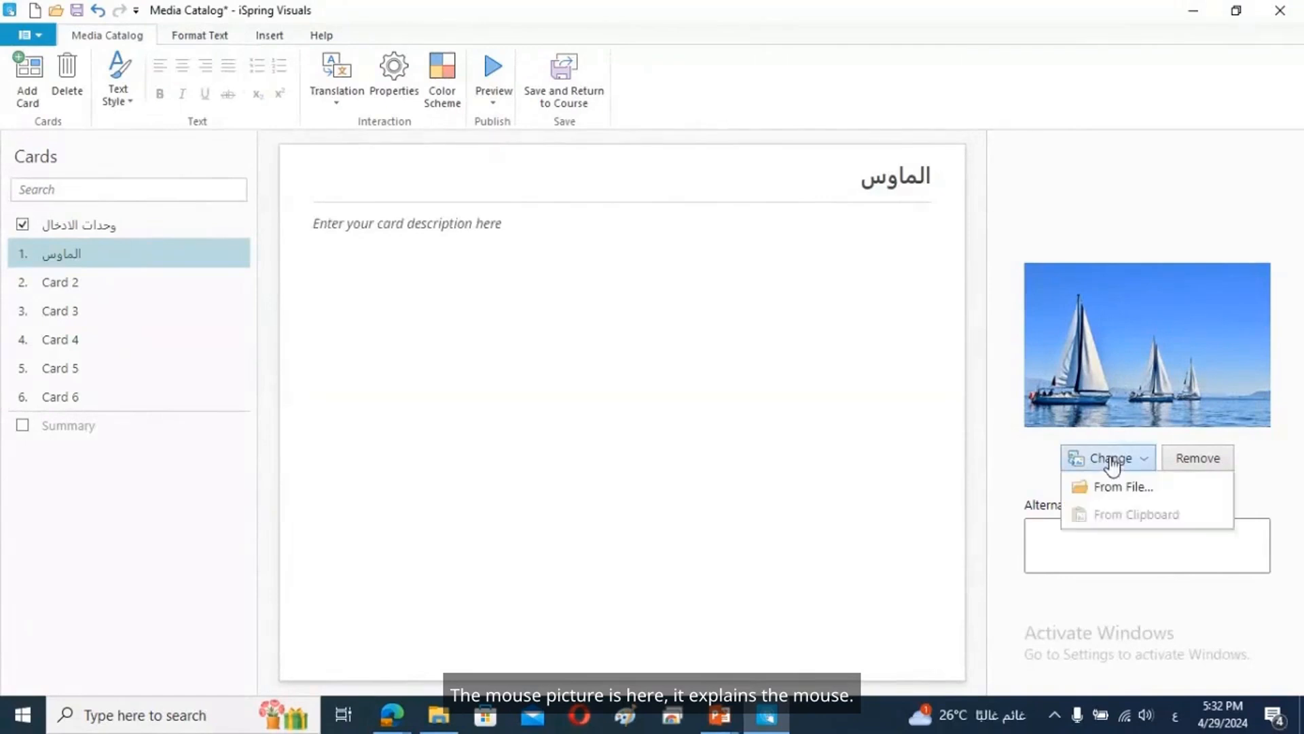
click(1100, 488)
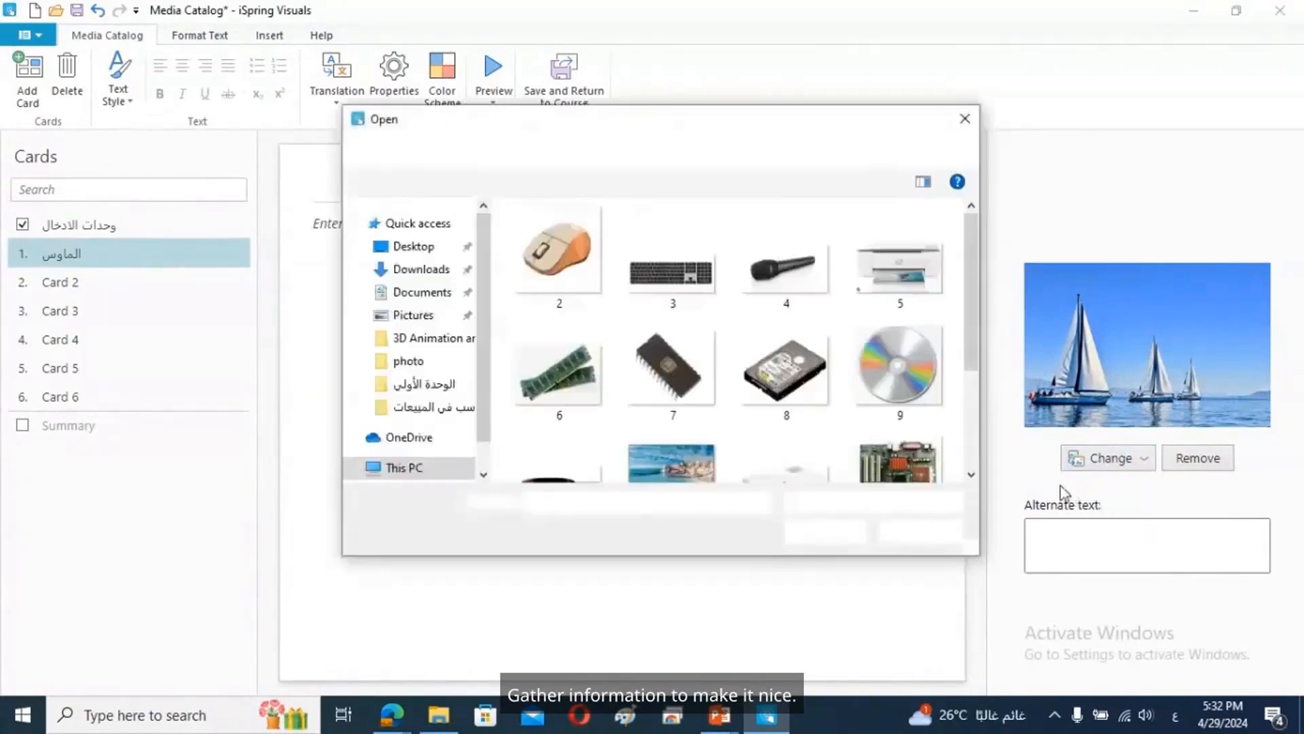
click(568, 265)
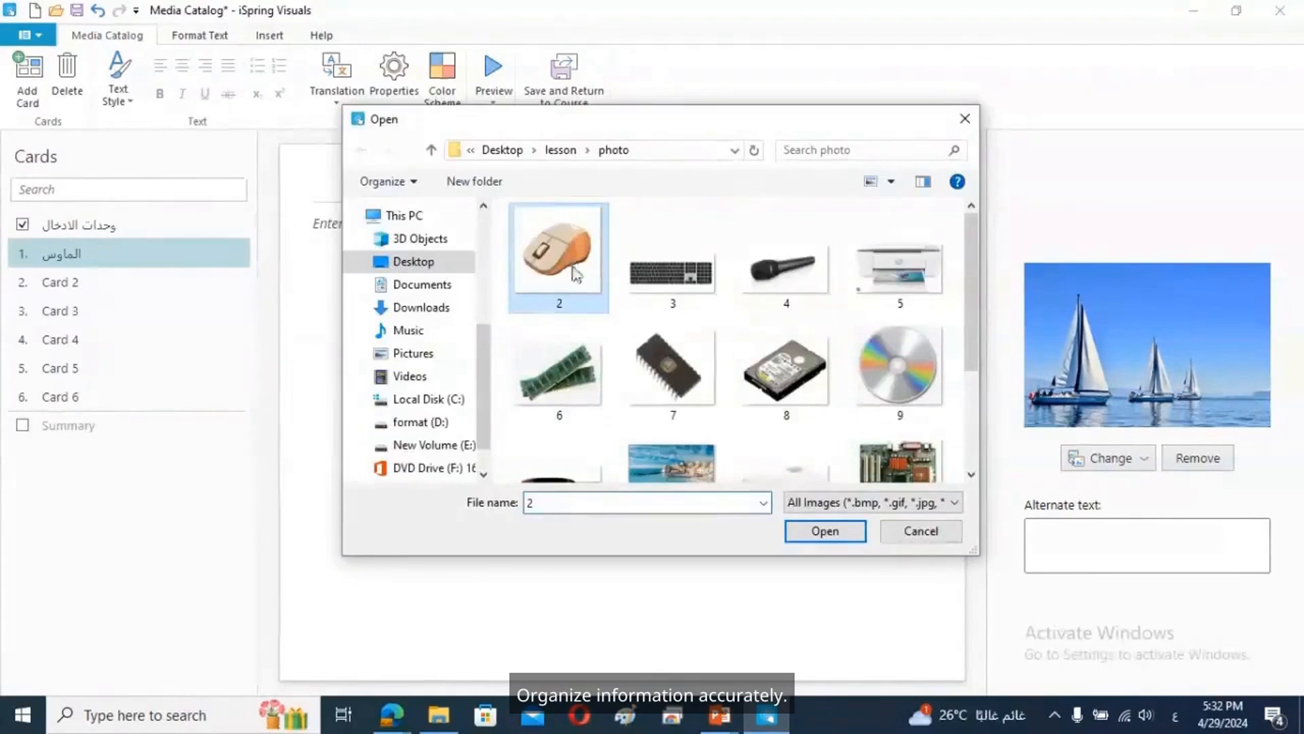
click(824, 533)
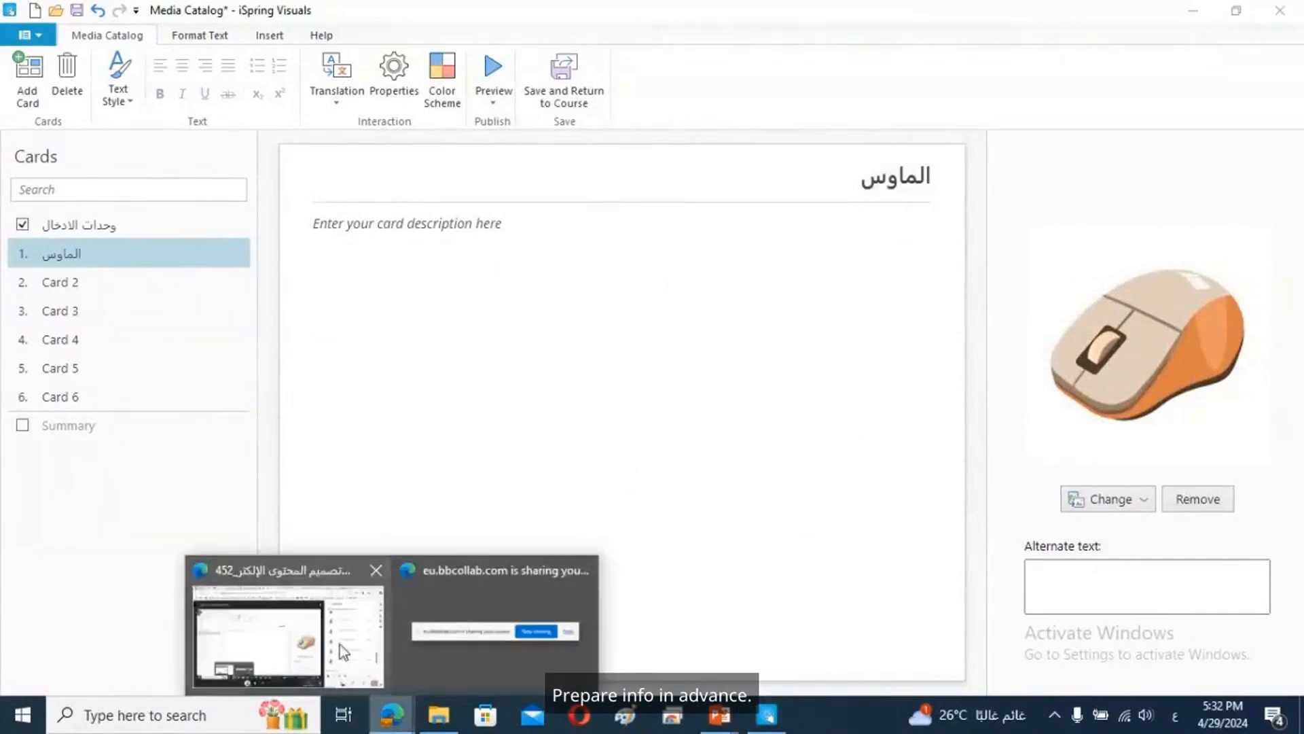
Step: Switch to the Edge browser, open the Google image search for مزود الطاقة, and show its results of all types
click(339, 645)
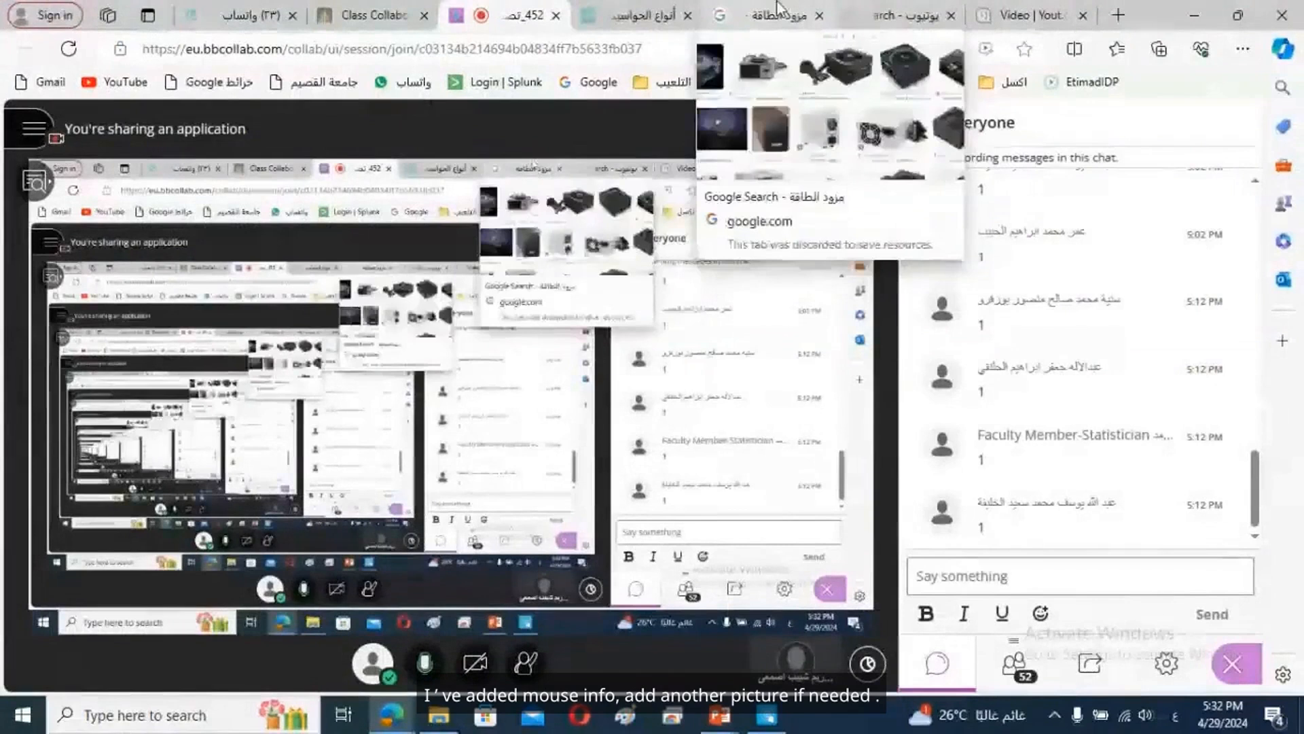
click(897, 15)
click(756, 15)
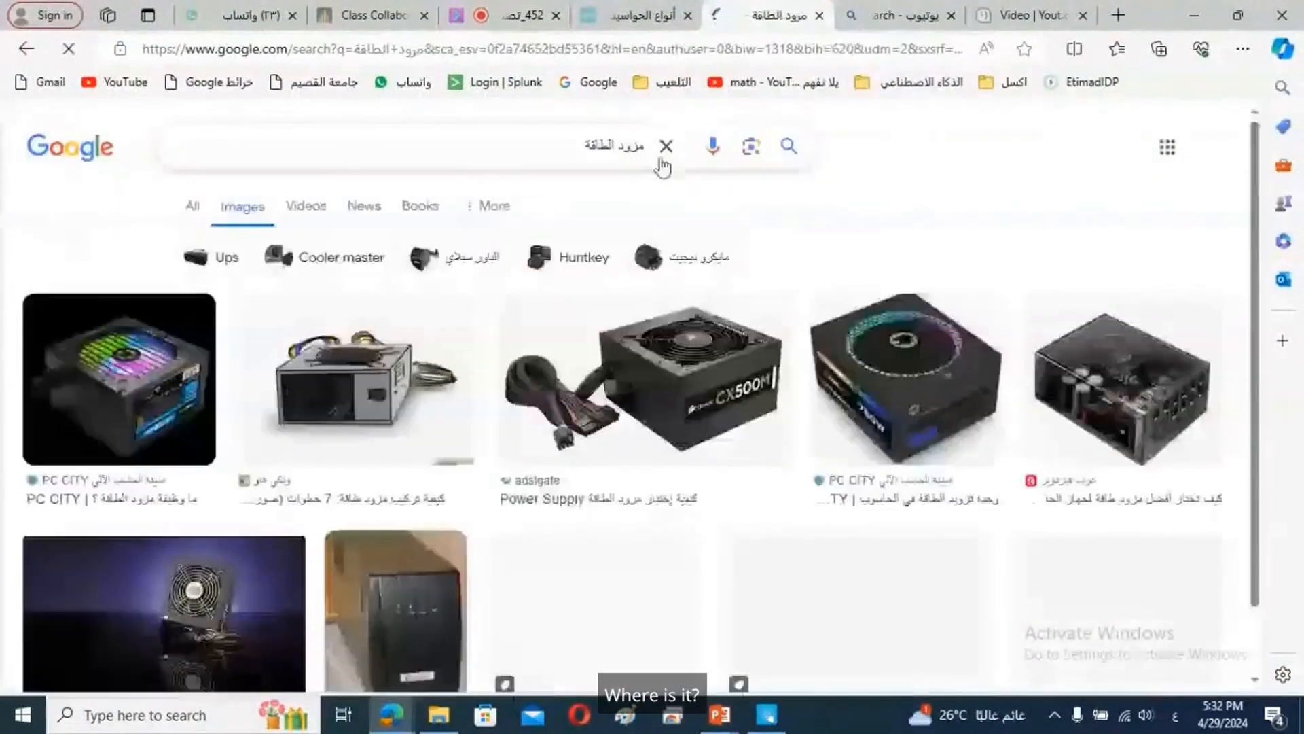
triple_click(615, 149)
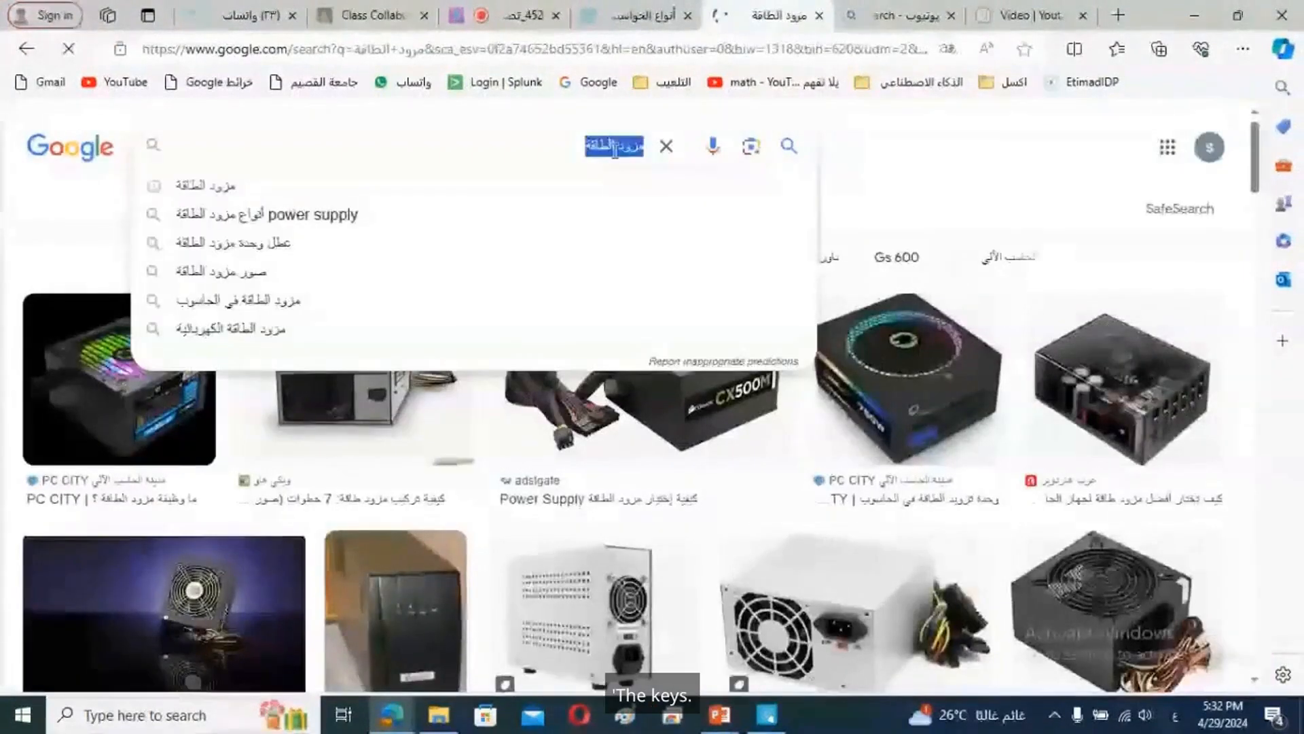
click(525, 189)
click(192, 205)
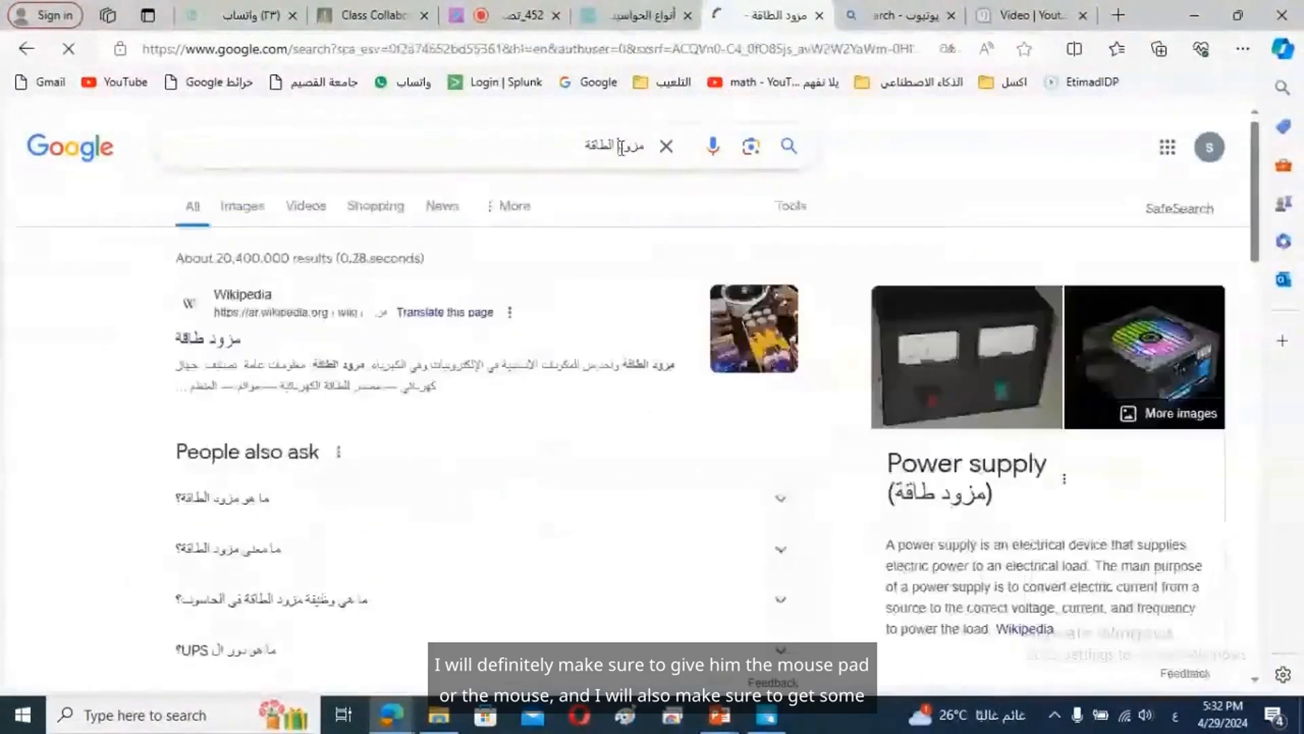
Step: Search Google for الماوس الكمبيوتر instead of the power supply
triple_click(622, 147)
text(لو)
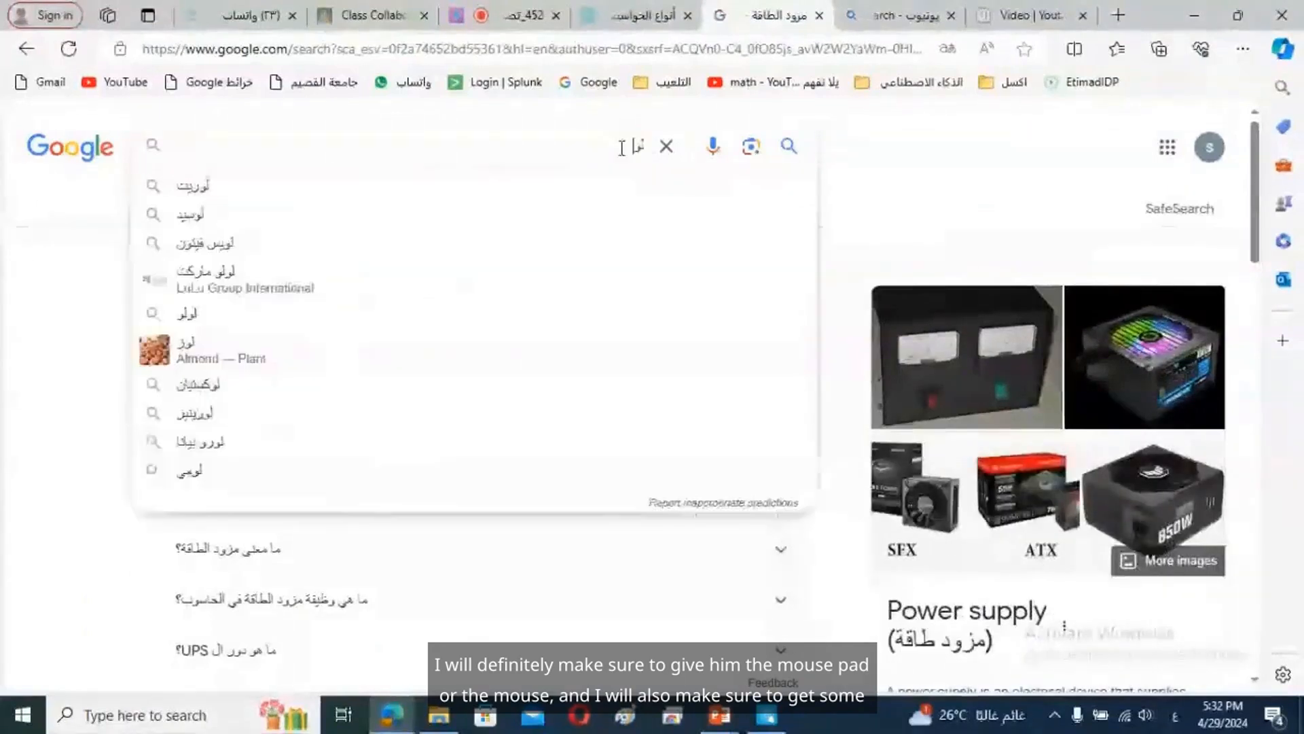
key(BackSpace)
key(BackSpace)
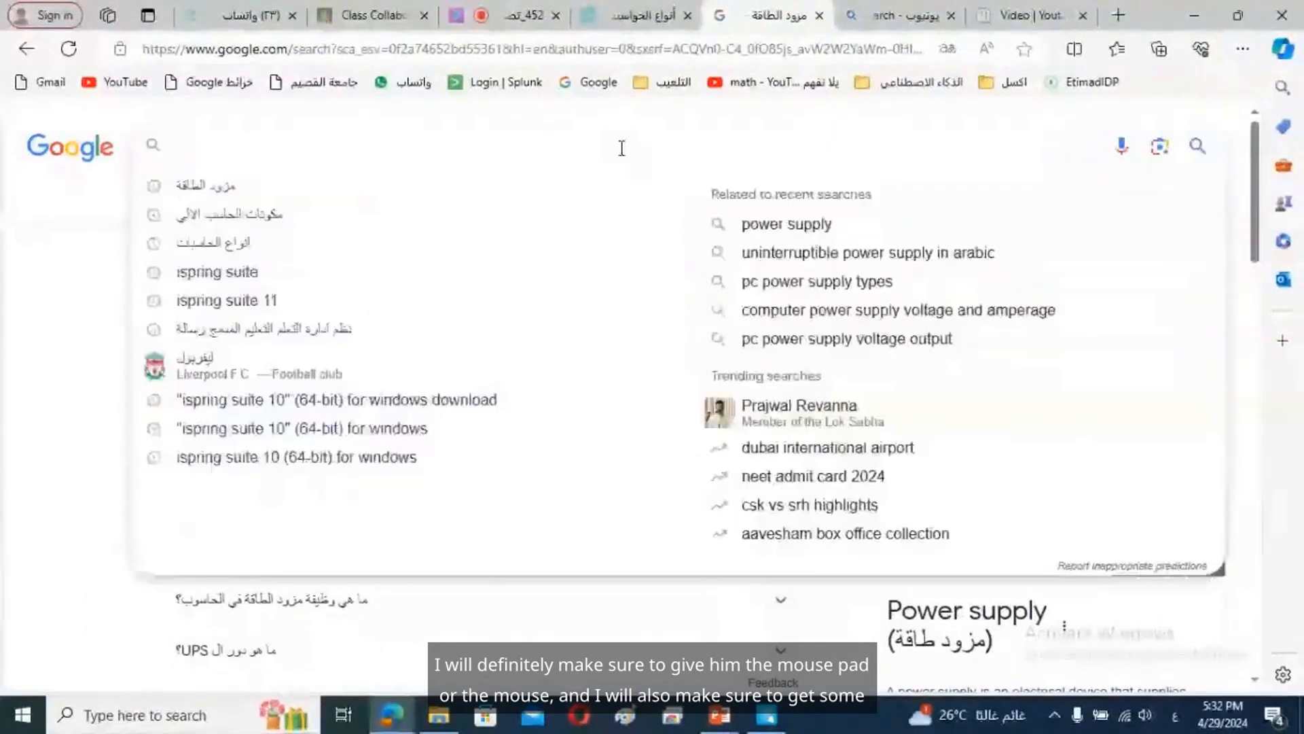
text(الماوس)
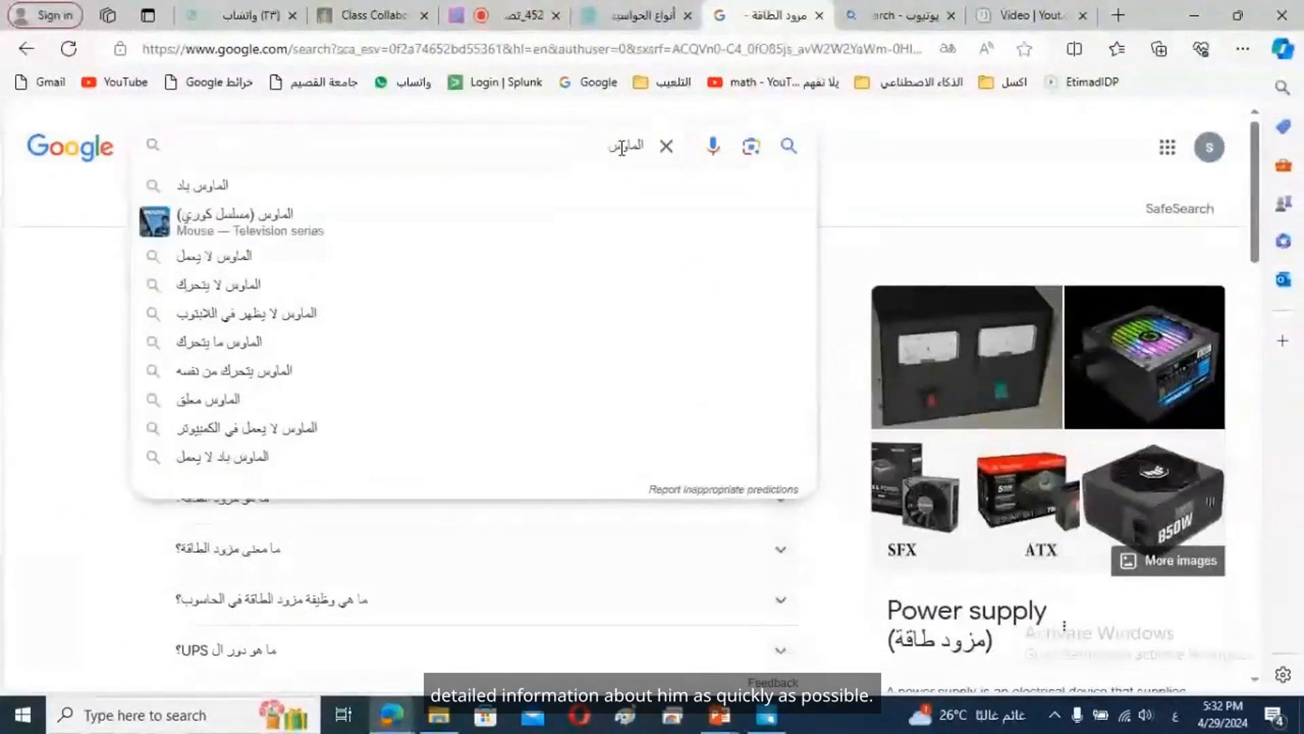
text( الكمبيوتر)
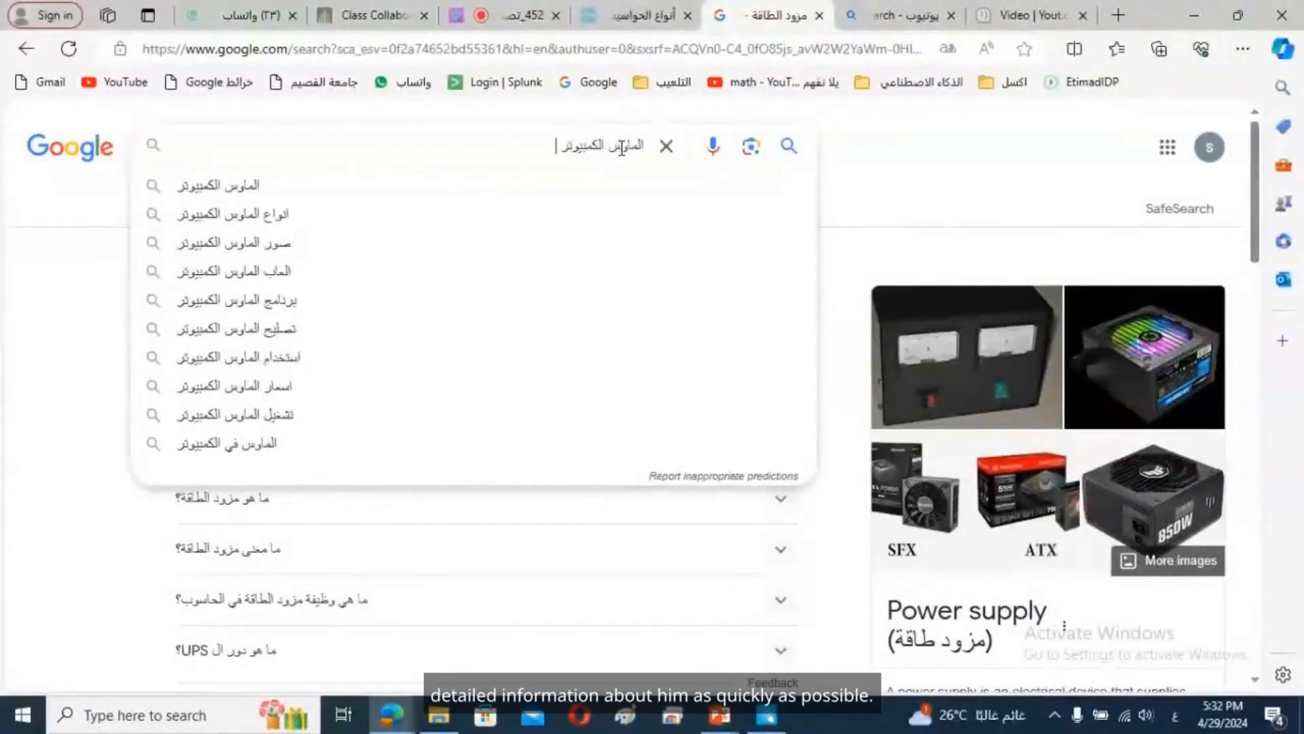
key(Return)
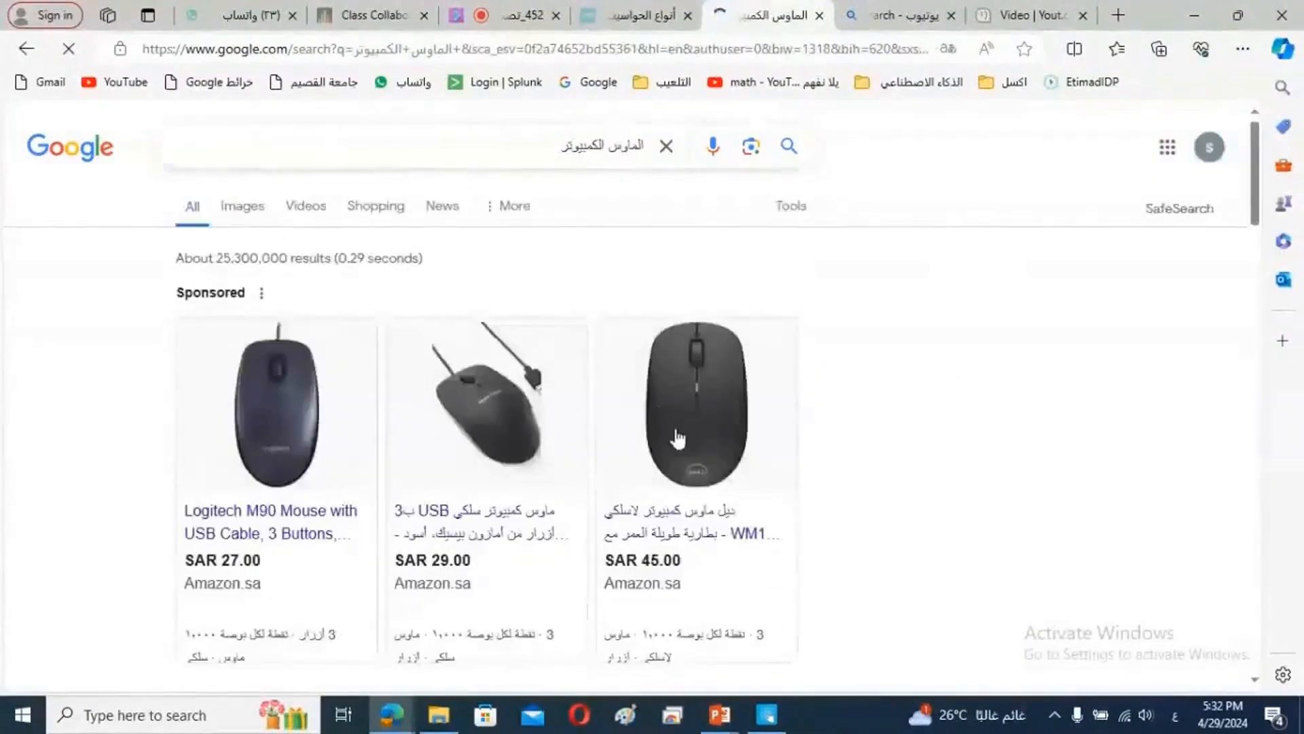
Step: Look through the search results and open the Microsoft Support article on using mouse keys to move the pointer
scroll(1219, 333, down, 10)
drag(1255, 340, 1257, 451)
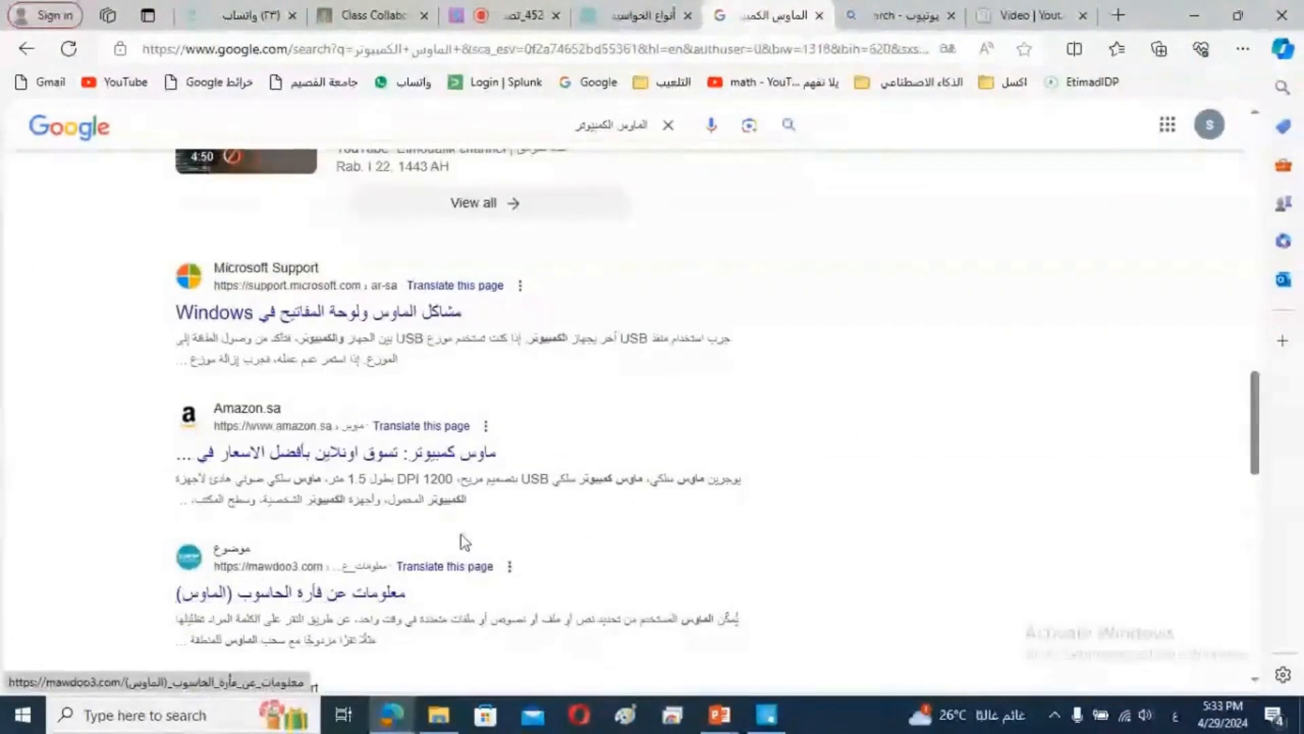
scroll(462, 540, up, 1)
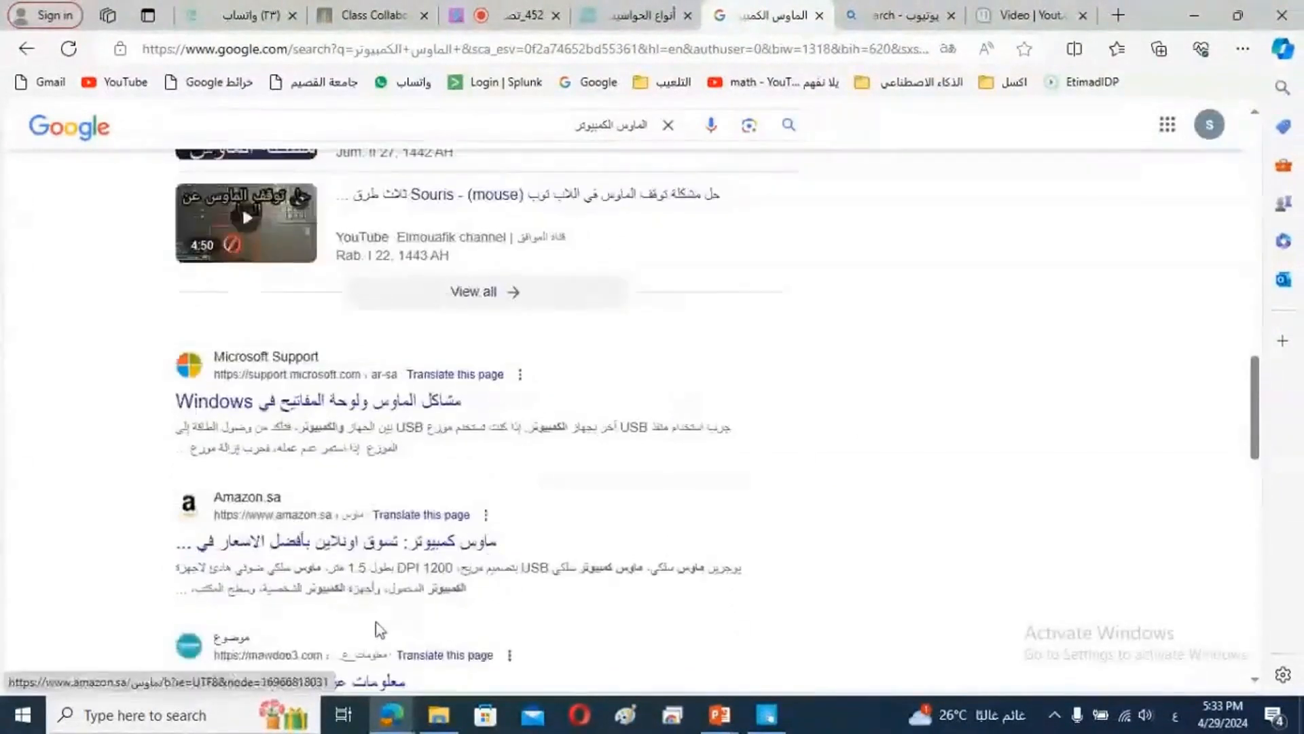
scroll(375, 625, down, 3)
click(314, 565)
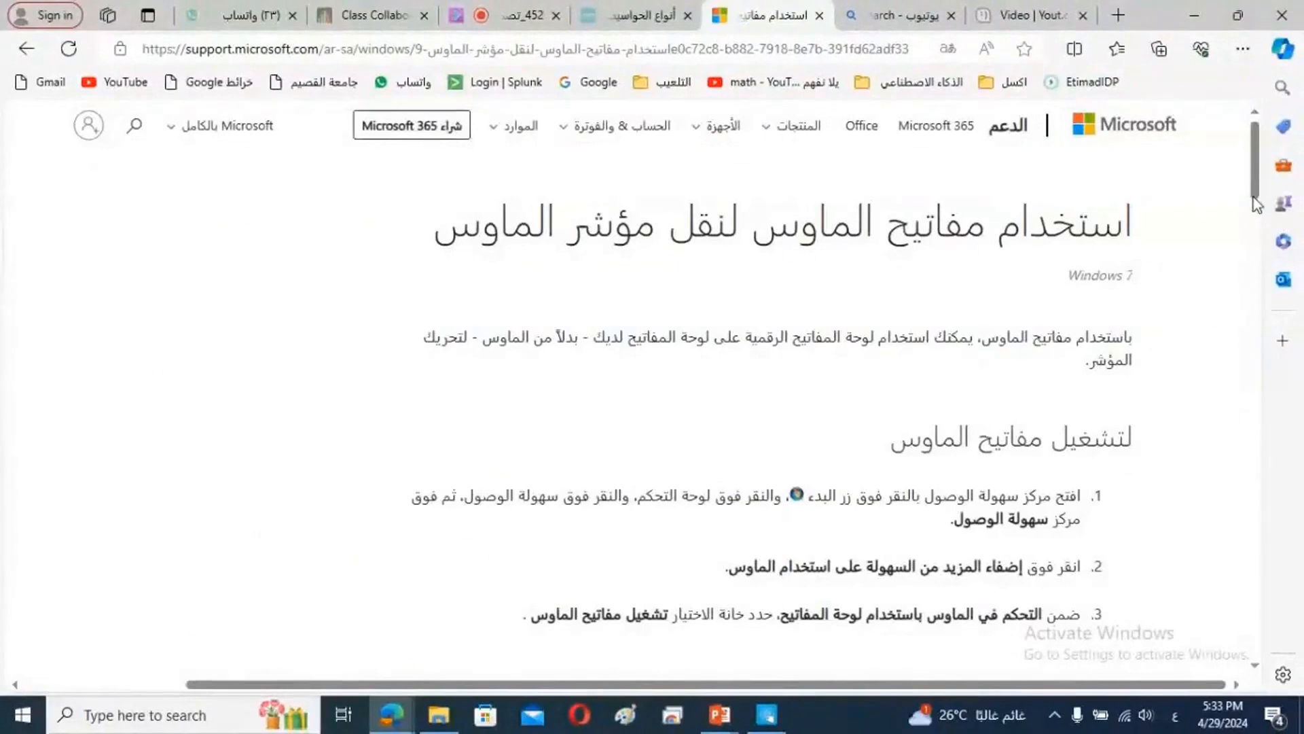
Step: Copy the article's text from its introduction through the third numbered instruction and paste it as the الماوس card's description in iSpring Visuals
scroll(1117, 287, down, 5)
scroll(1117, 287, up, 3)
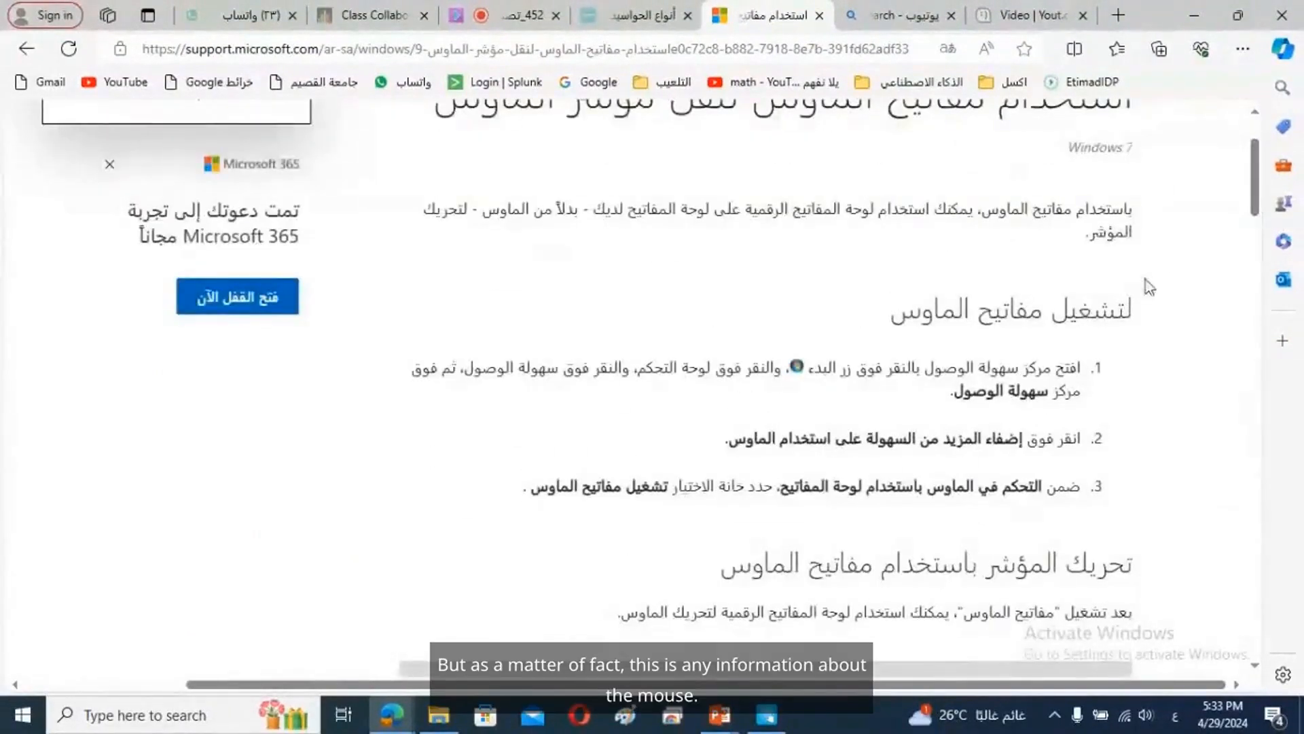
drag(1130, 209, 527, 483)
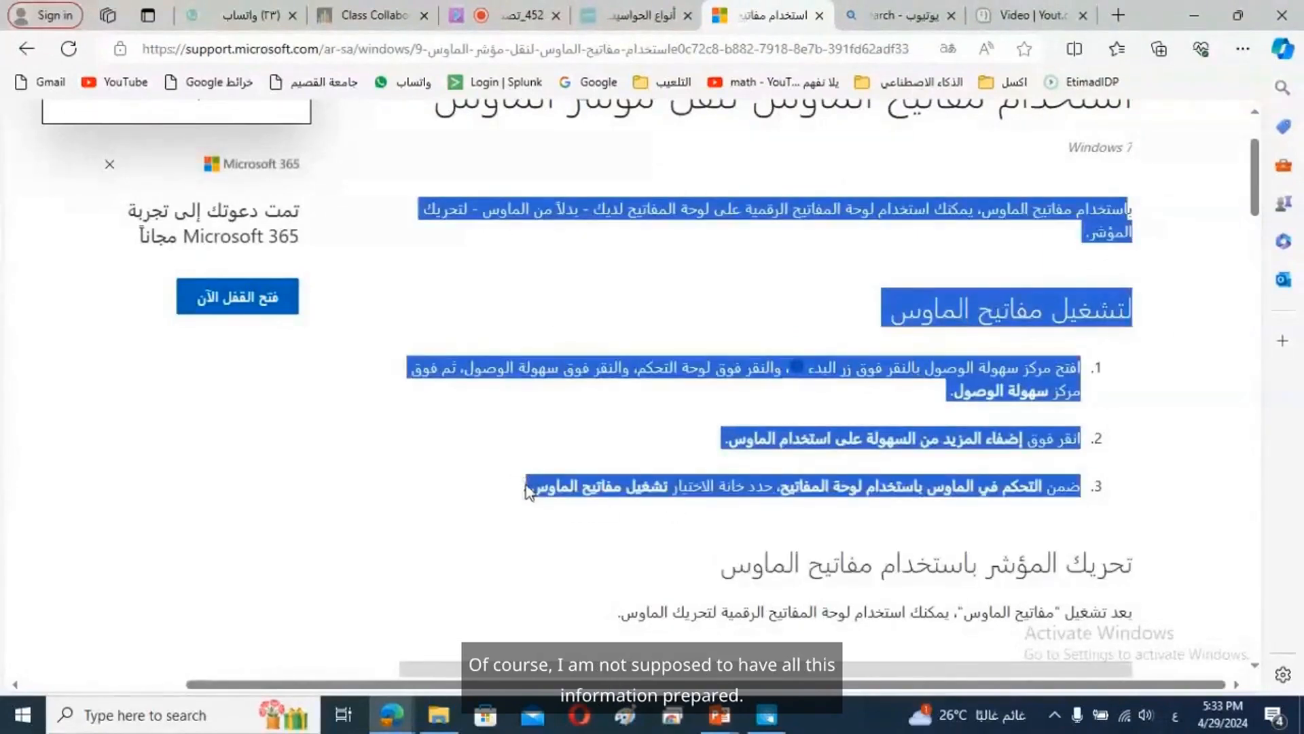
click(766, 715)
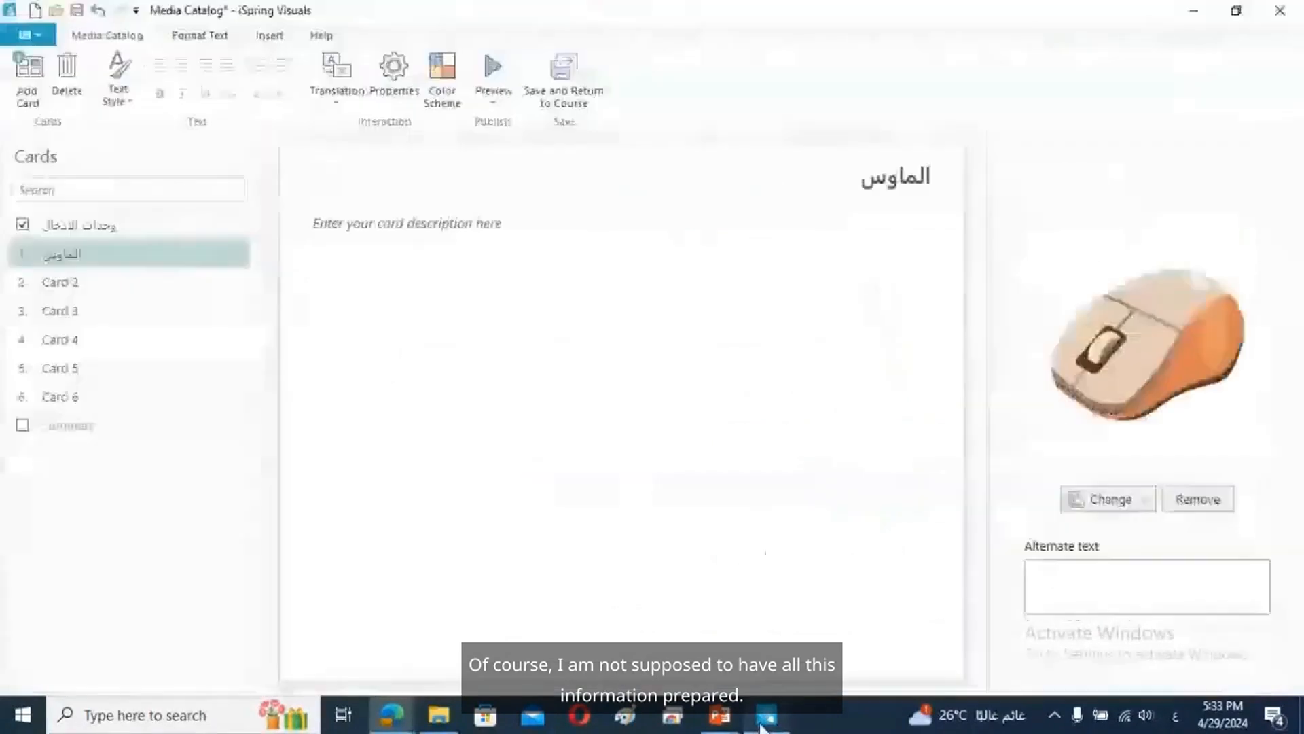
click(796, 297)
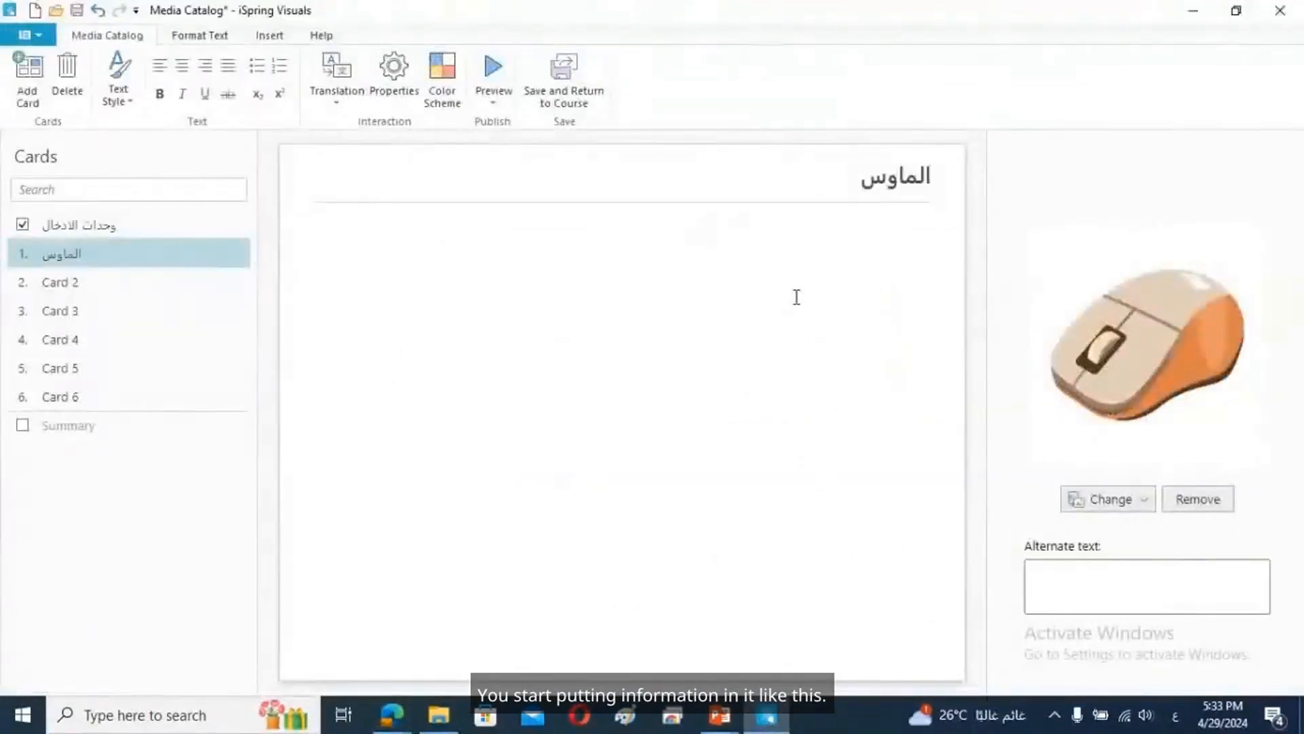
key(ctrl+v)
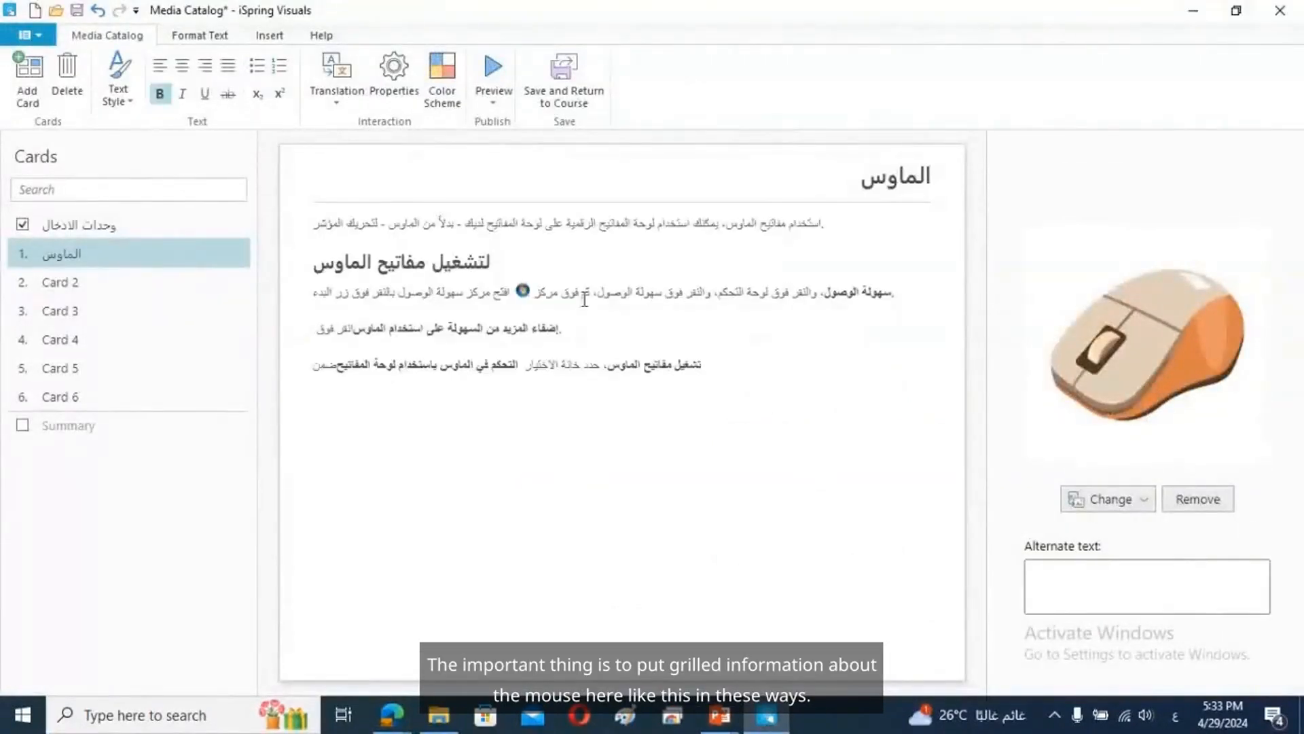
Step: Align the whole description of the الماوس card to the right
key(ctrl+a)
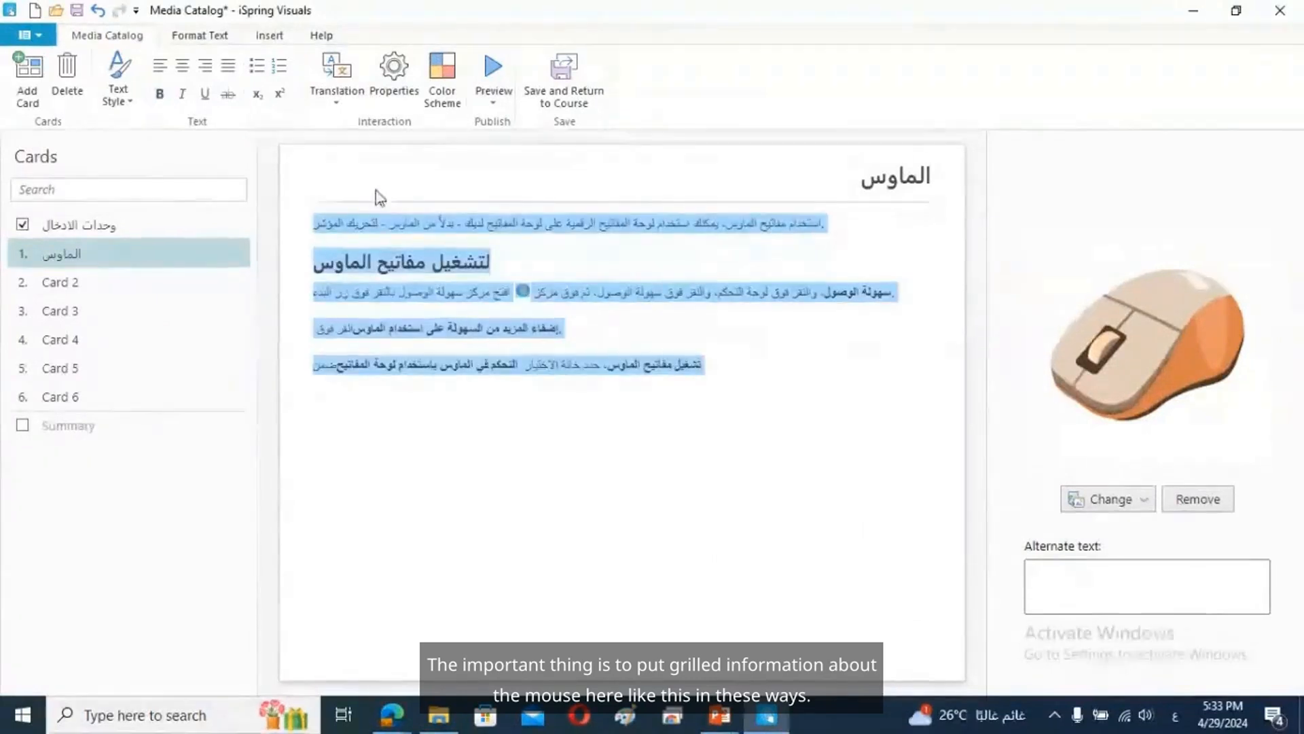
click(210, 67)
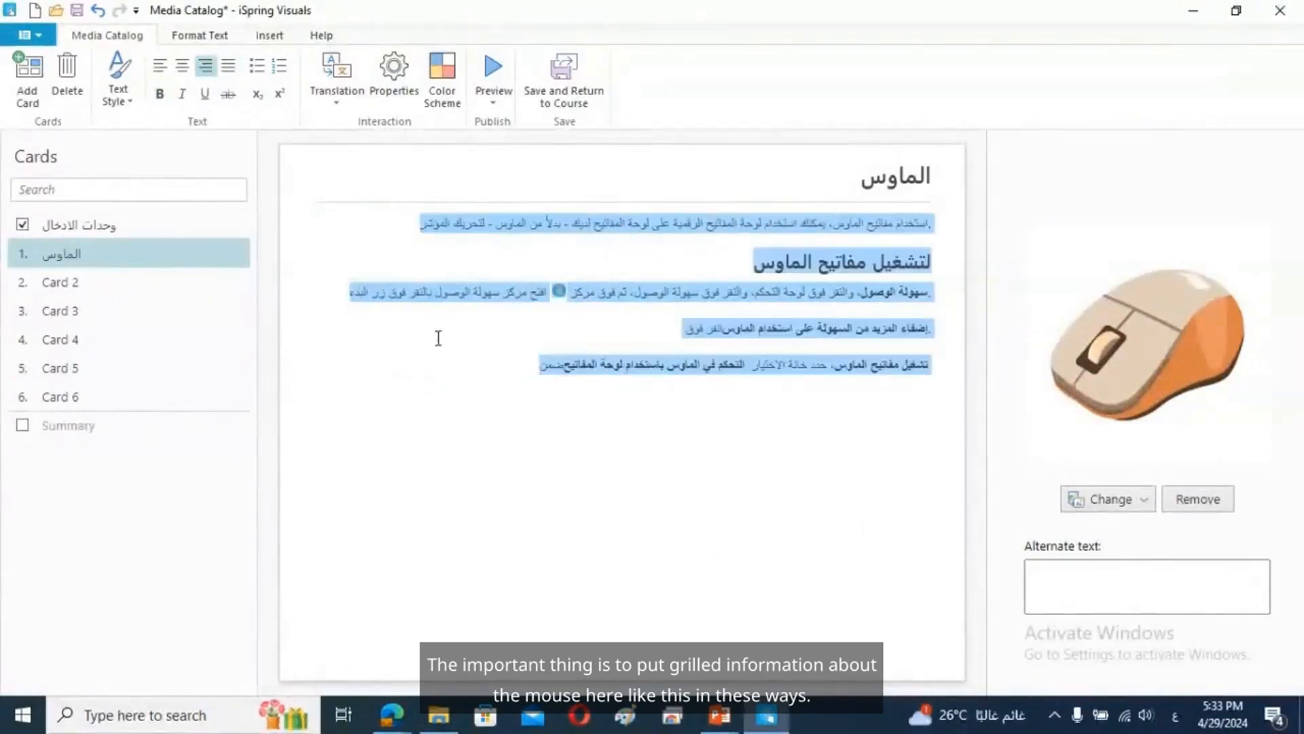
click(581, 414)
click(521, 364)
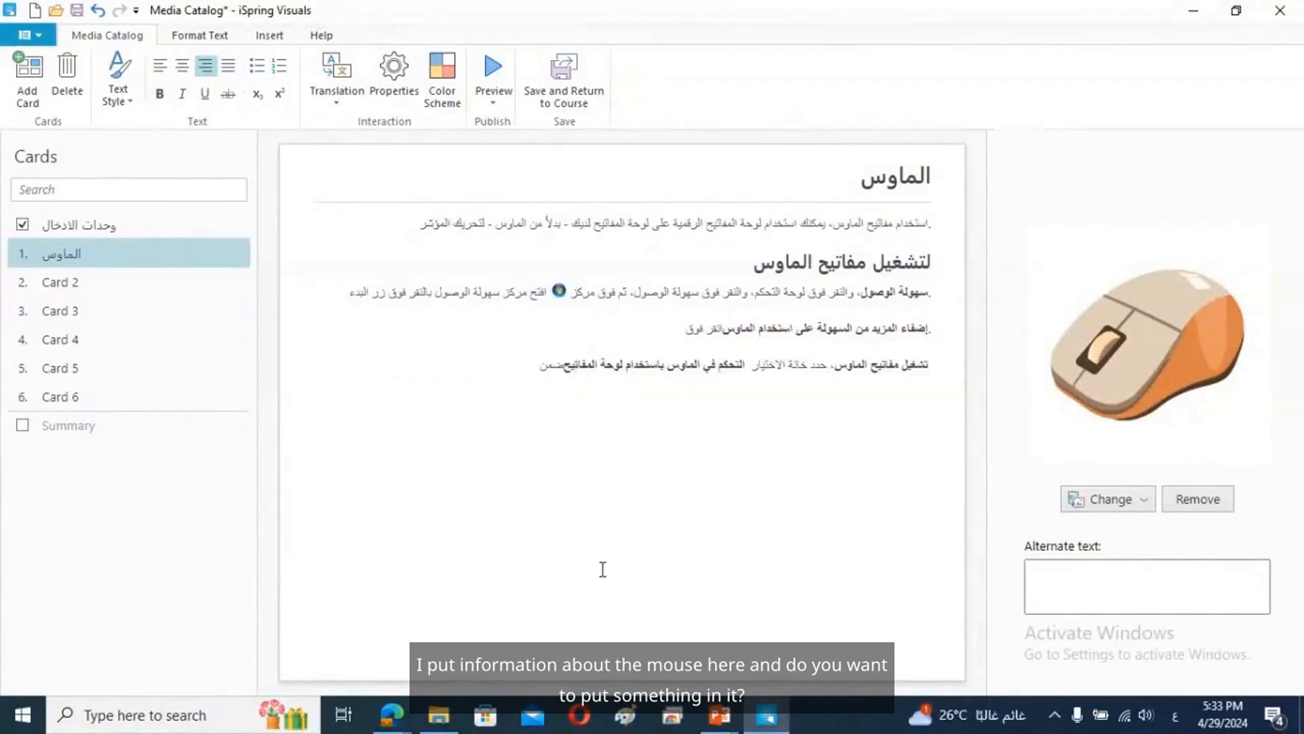
Step: Rename Card 2 as لوحة المفاتيح and align its title to the right
click(80, 285)
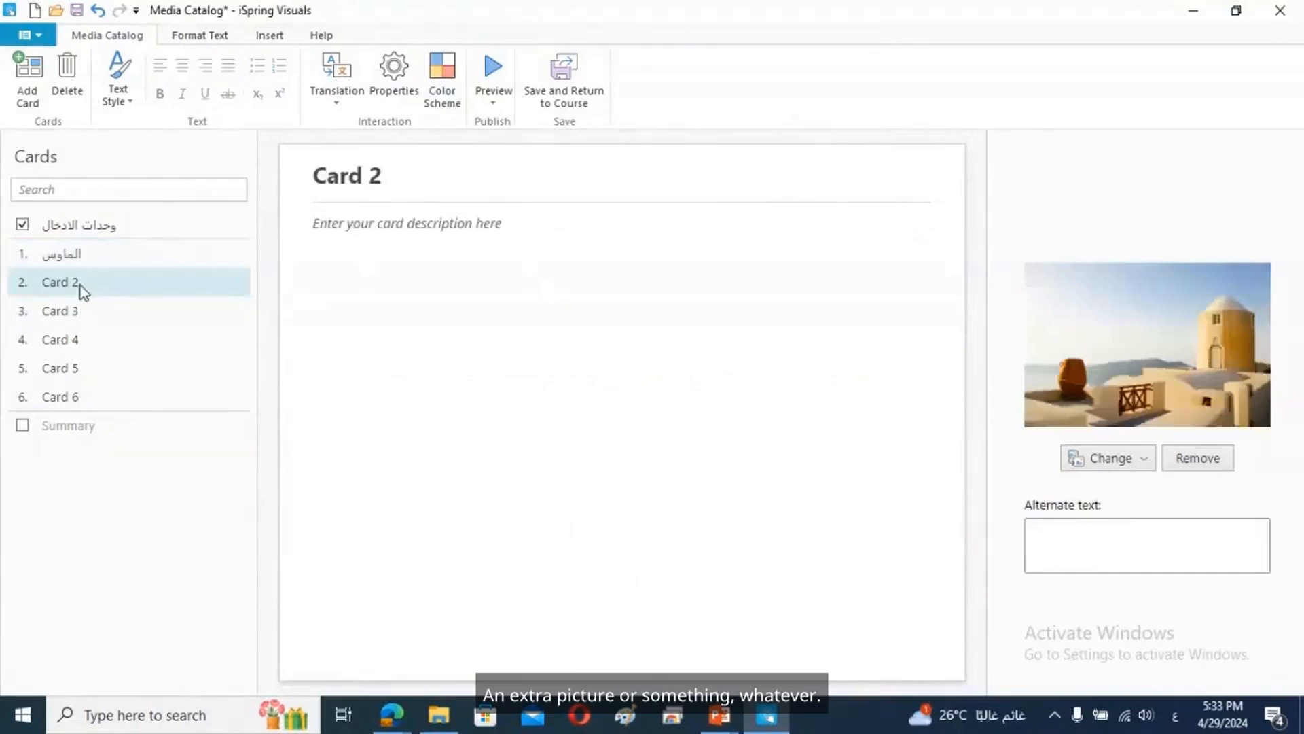
double_click(373, 176)
triple_click(375, 175)
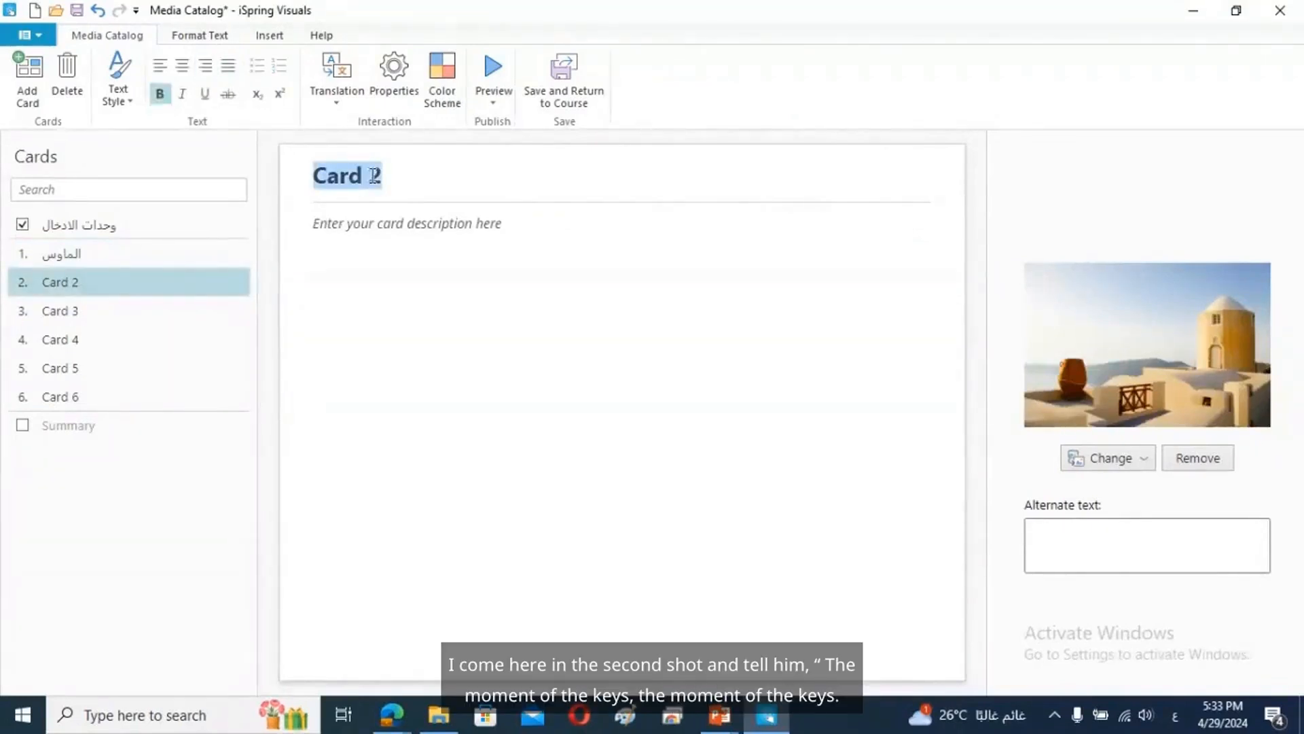
text(لوحة )
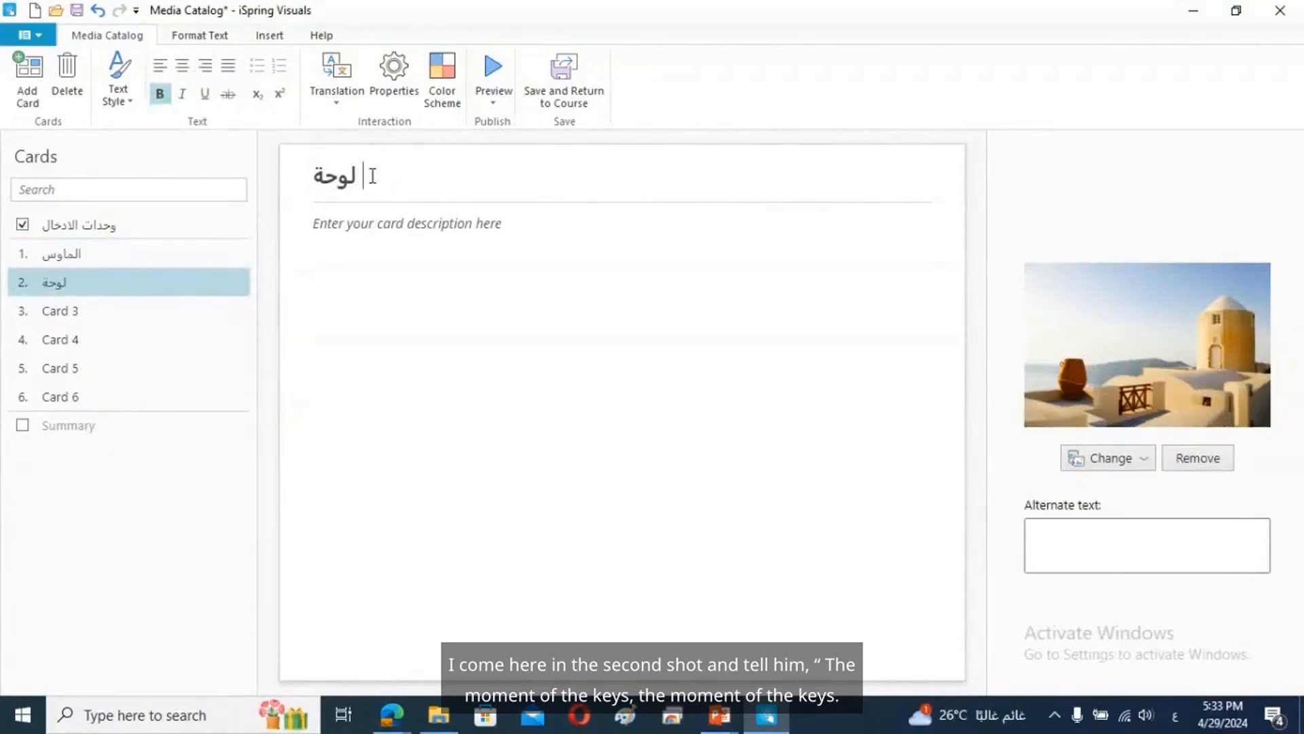
text(المفاتيح)
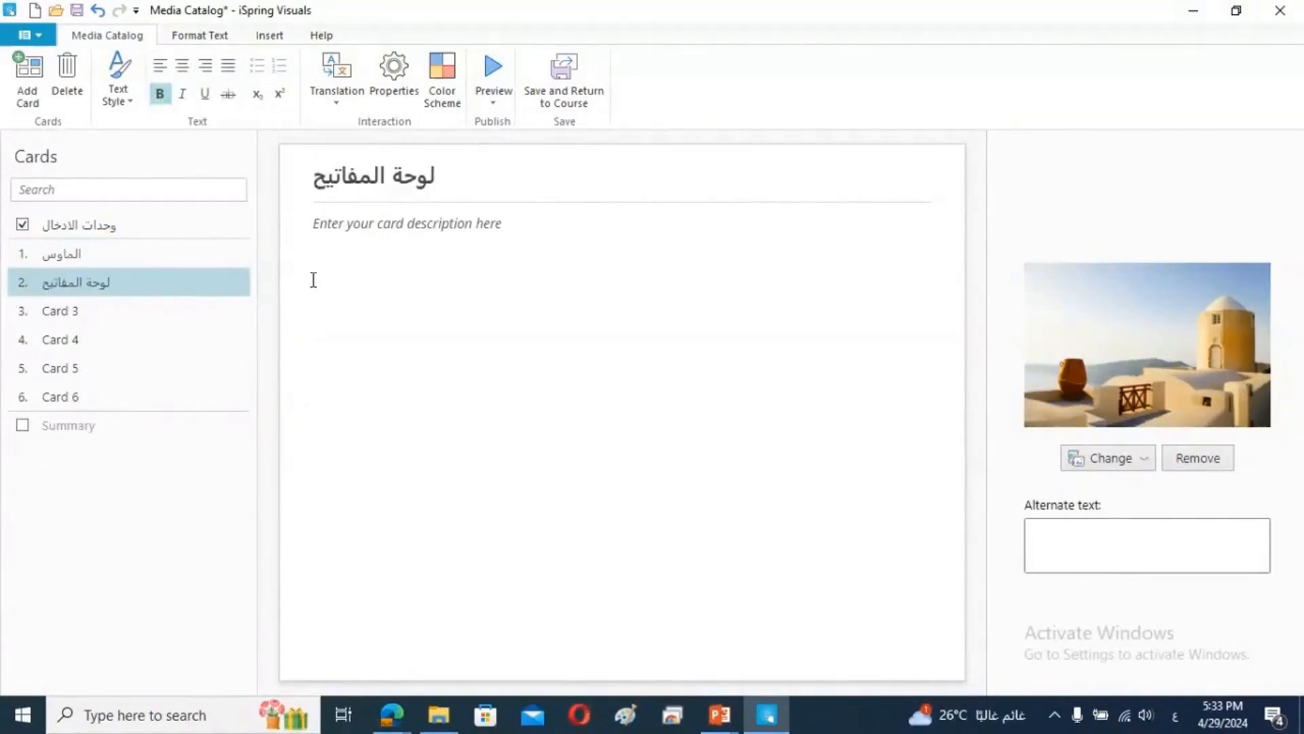
click(206, 73)
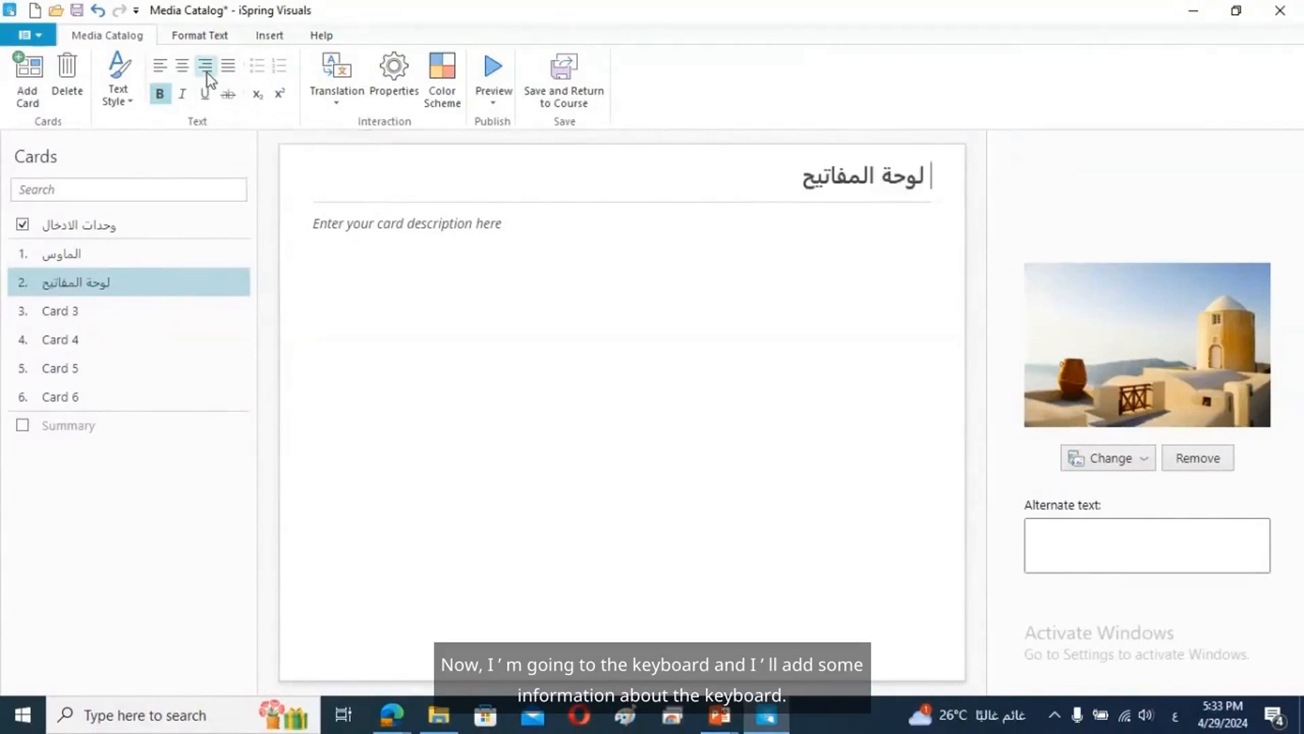
Step: Enter placeholder Arabic text as the لوحة المفاتيح card's description and change its picture to the keyboard image file 3 from the photo folder
click(385, 229)
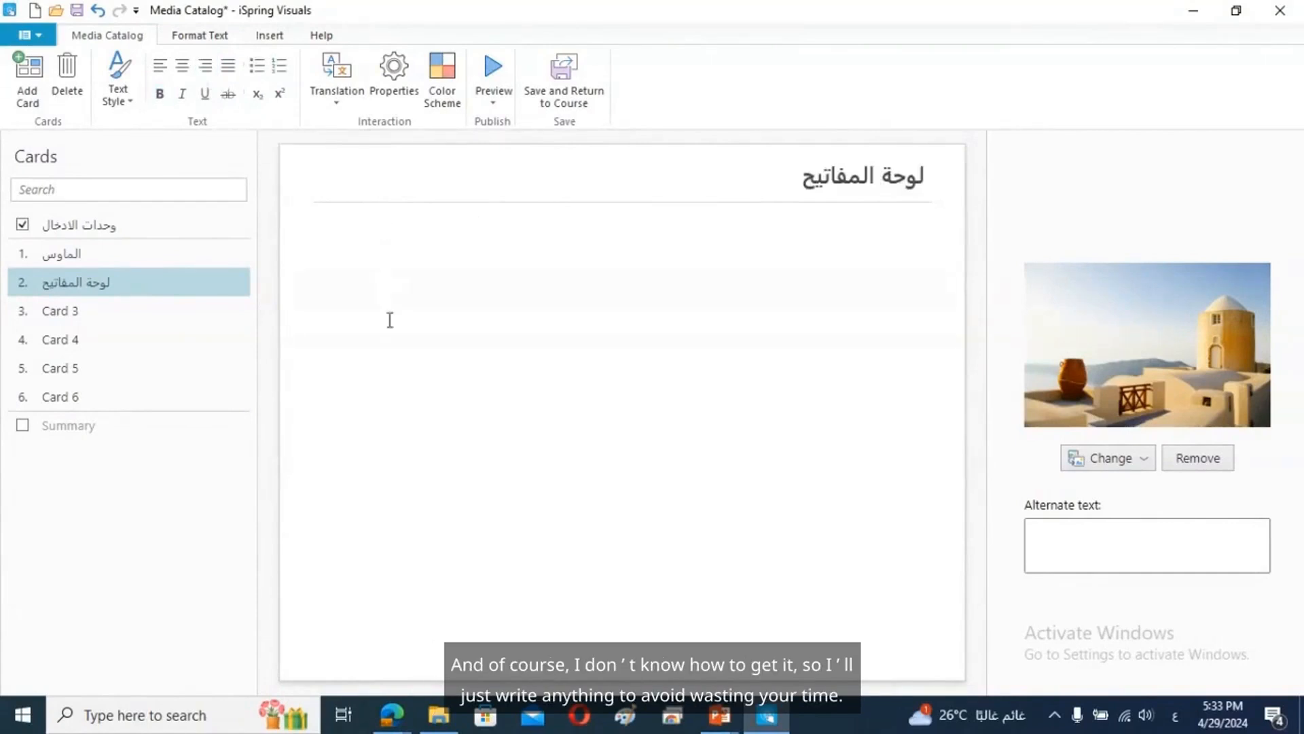
text(يليبارةىرلاتل)
click(1118, 466)
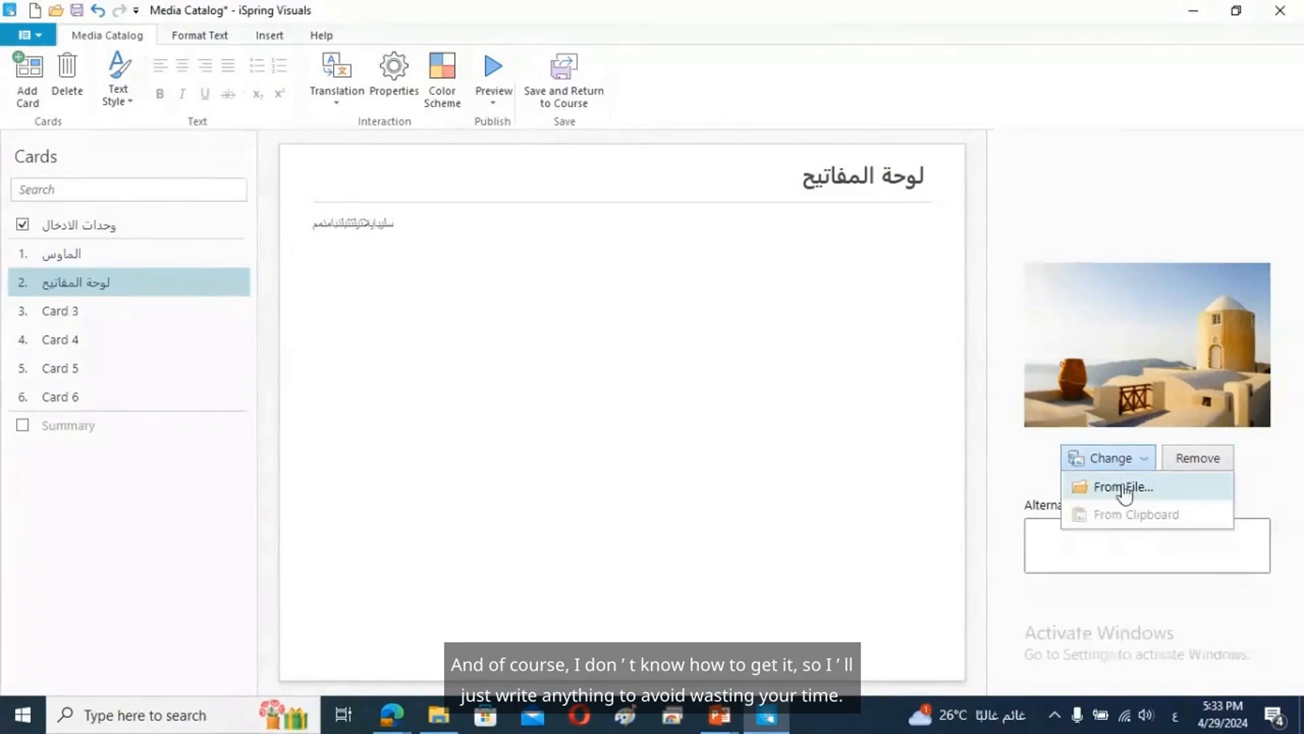
click(1118, 488)
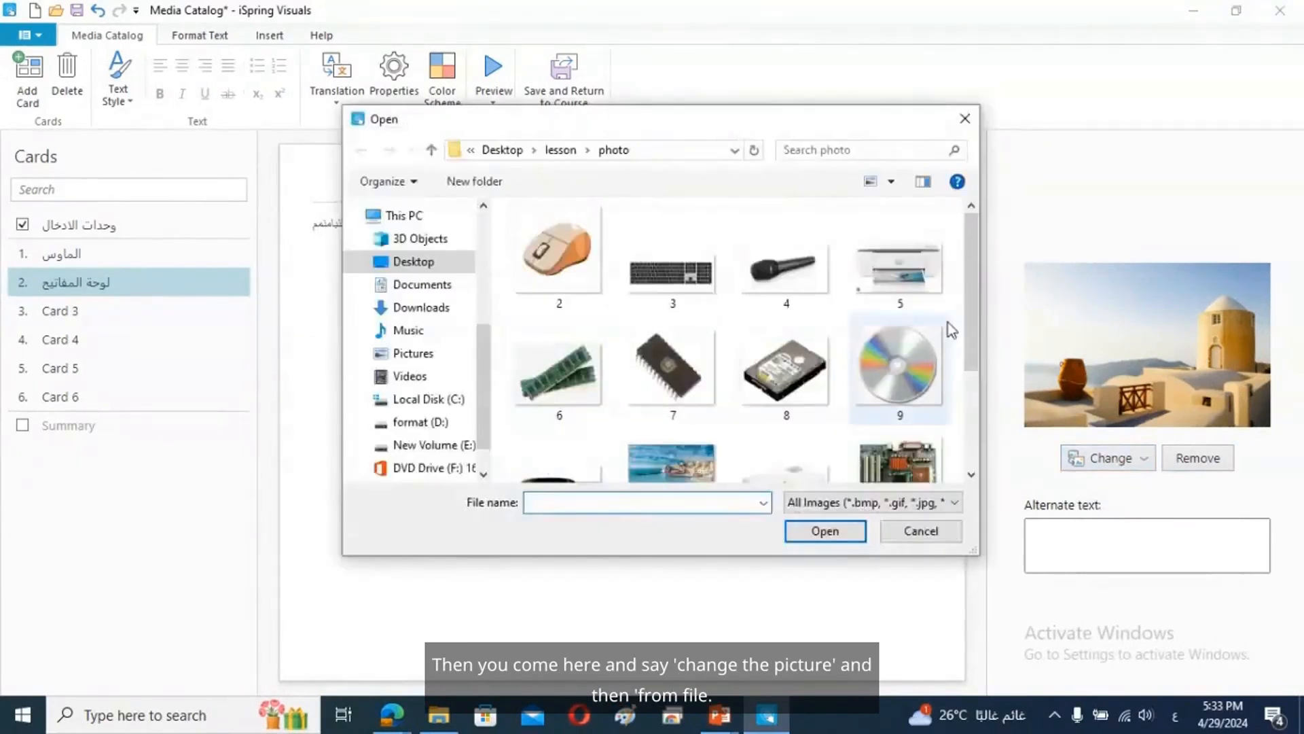
double_click(664, 275)
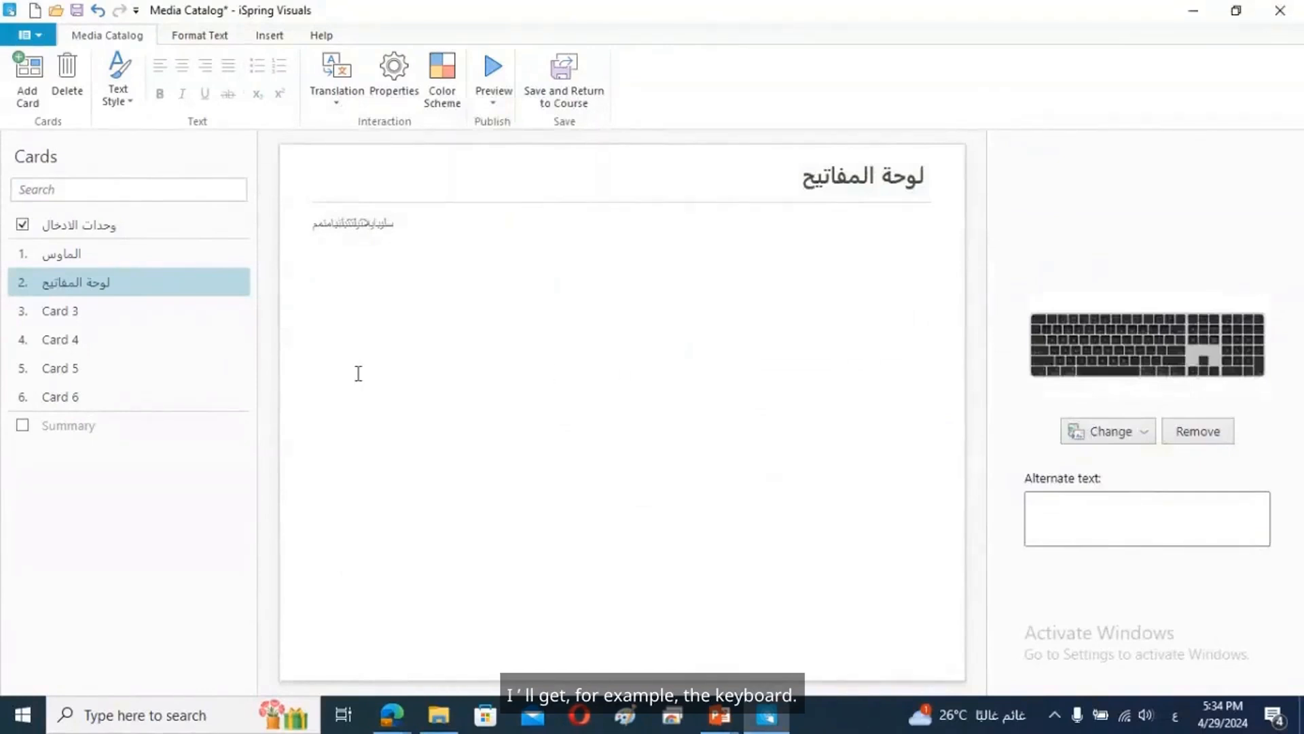
Step: Rename Card 3 as الماسح الضوئي and align its title to the right
click(97, 315)
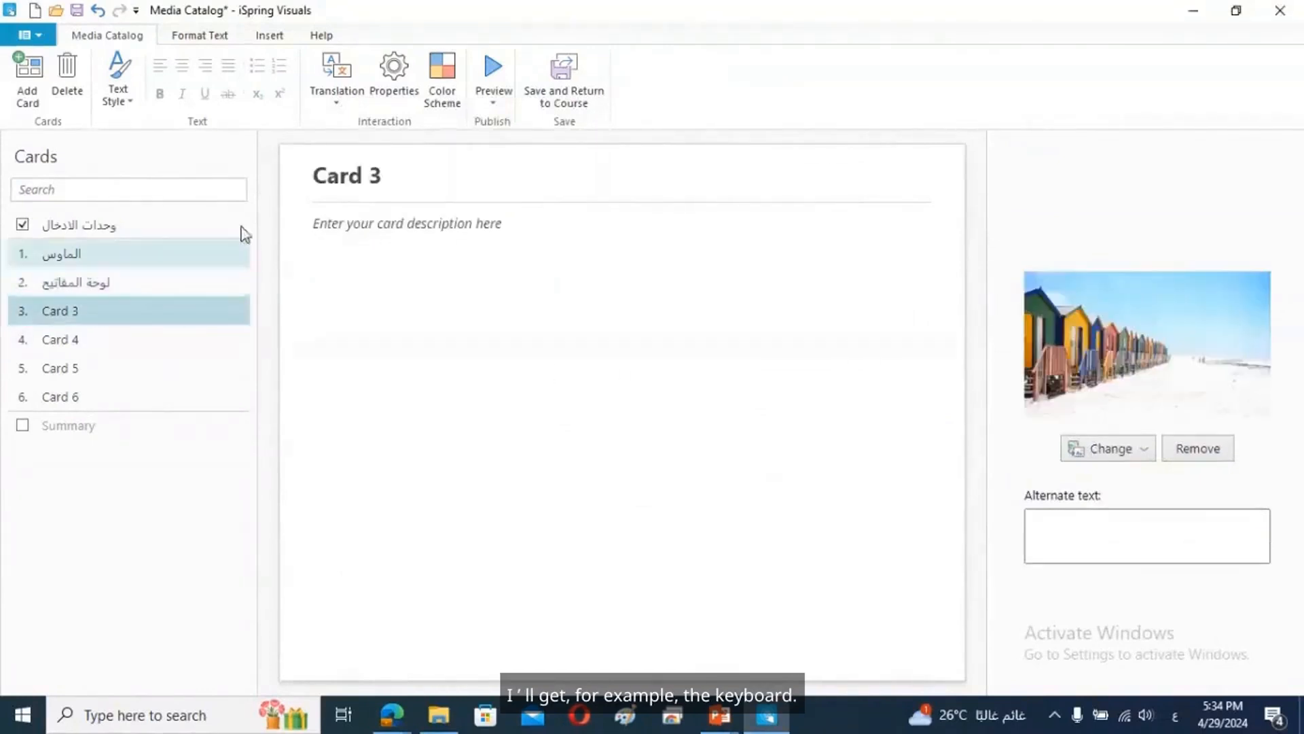
click(328, 178)
triple_click(329, 184)
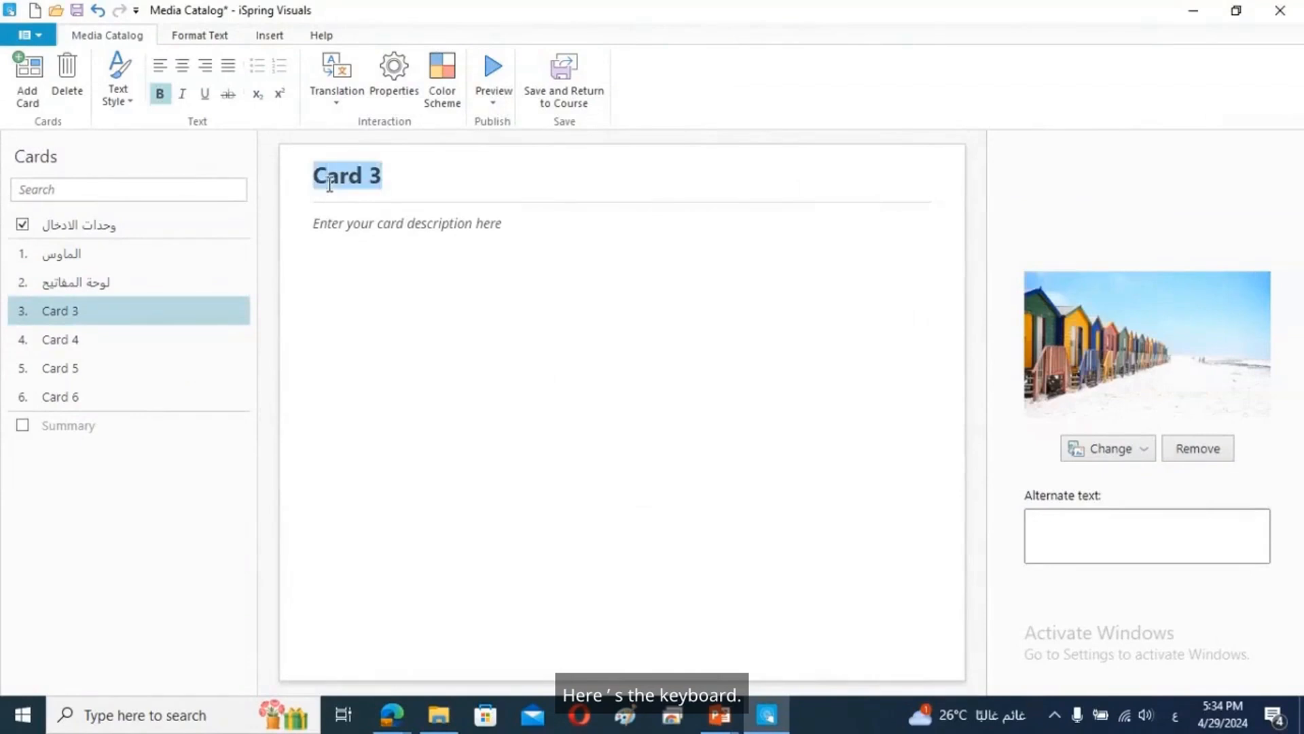
text(الم)
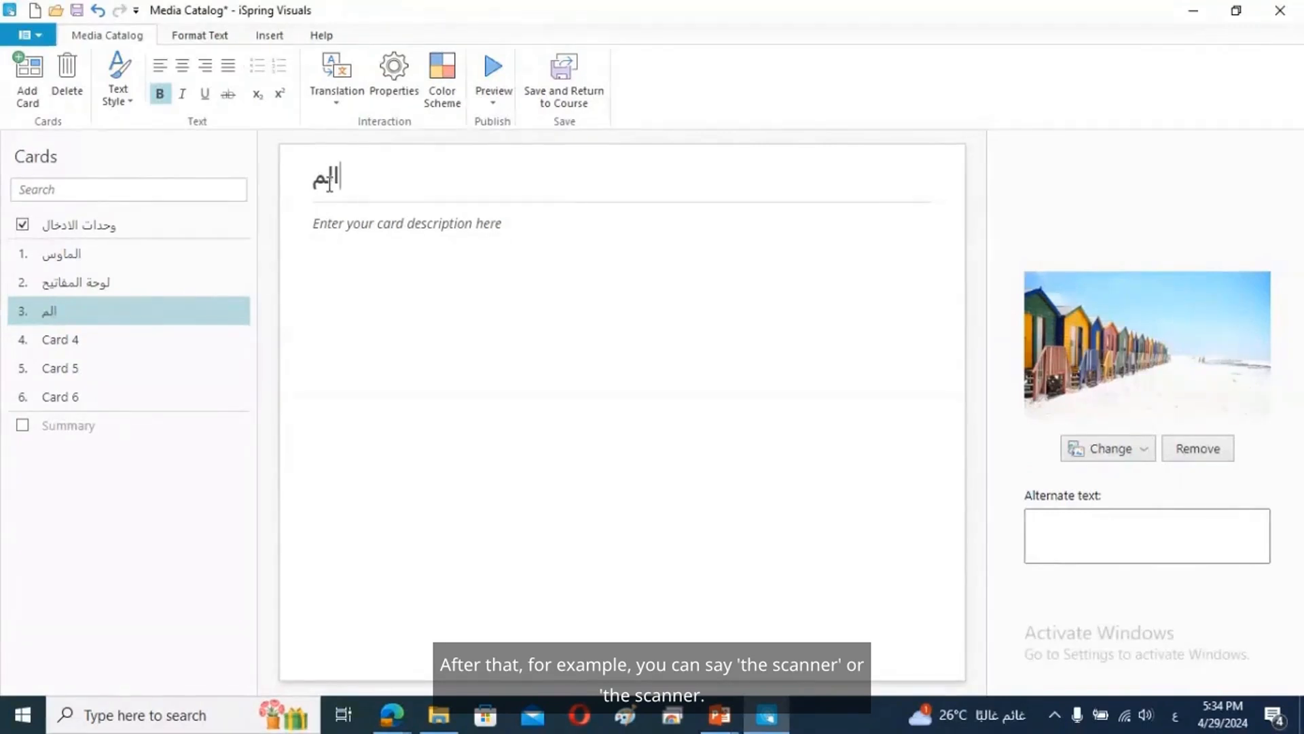
text(اس)
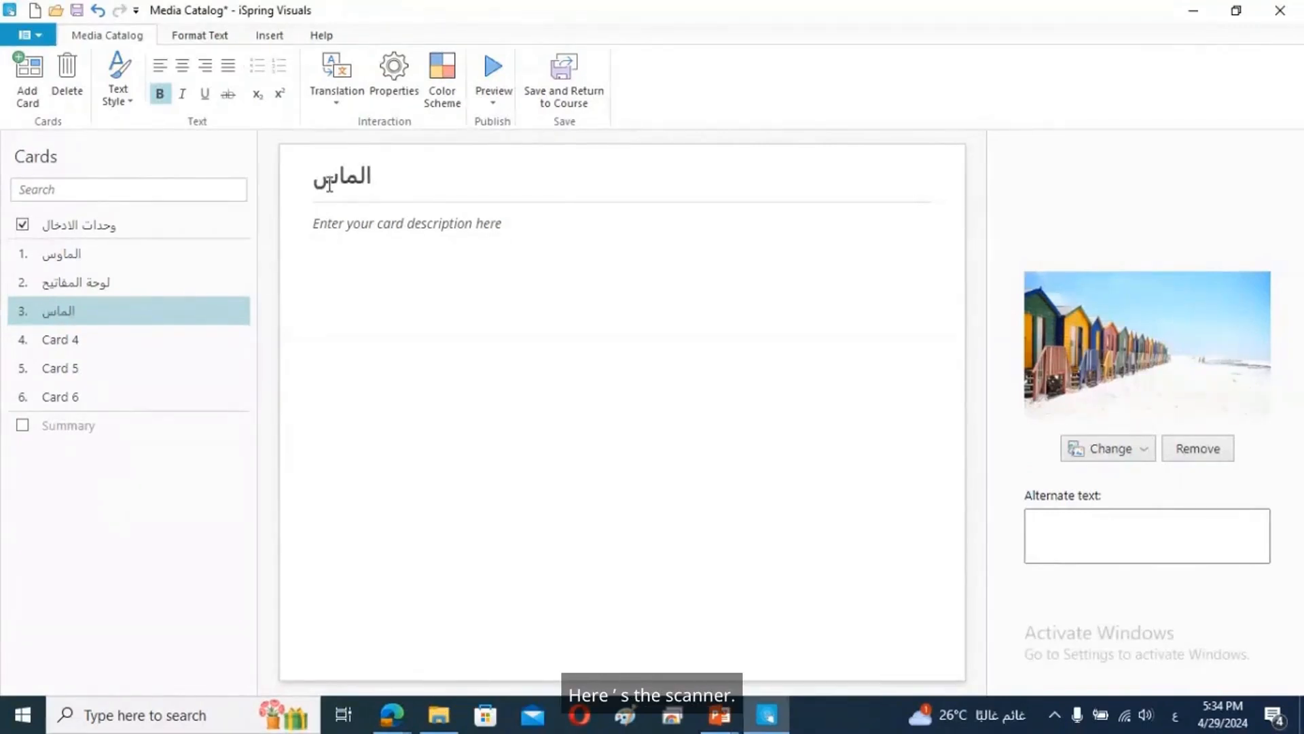
text(ح ال)
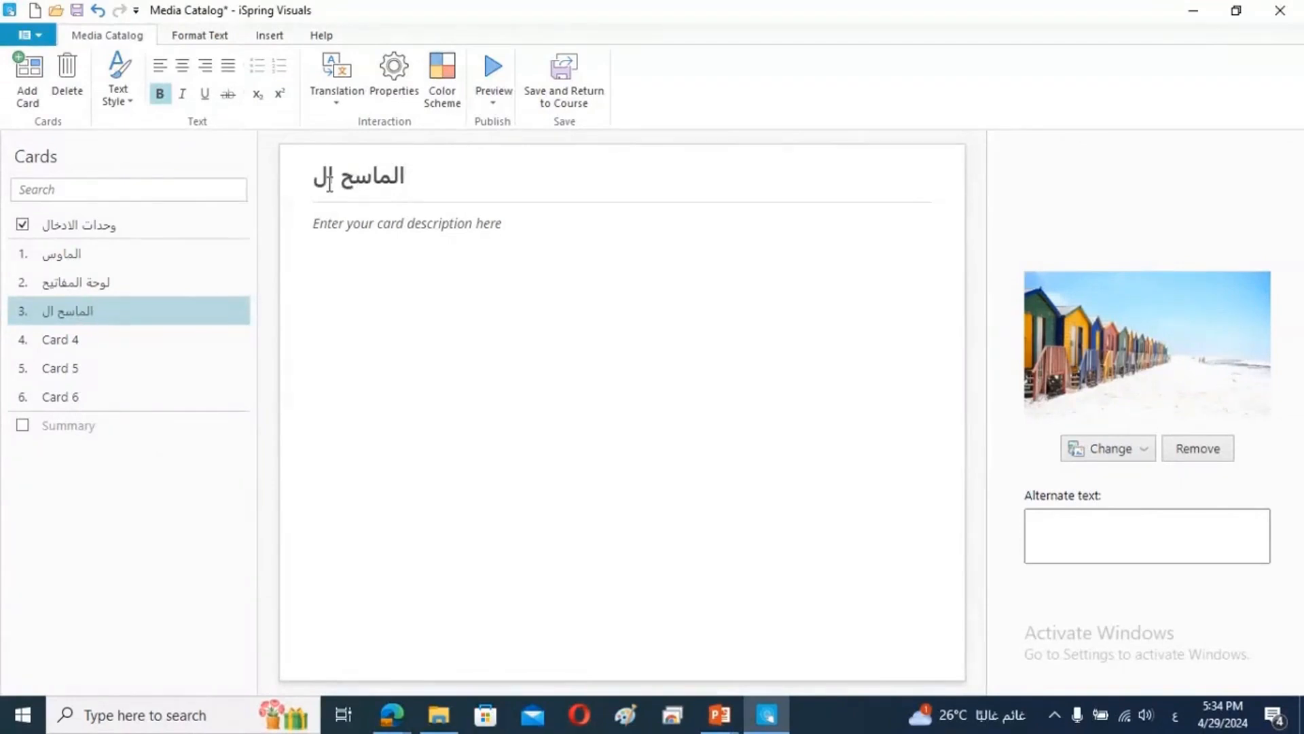
text(ضوئ)
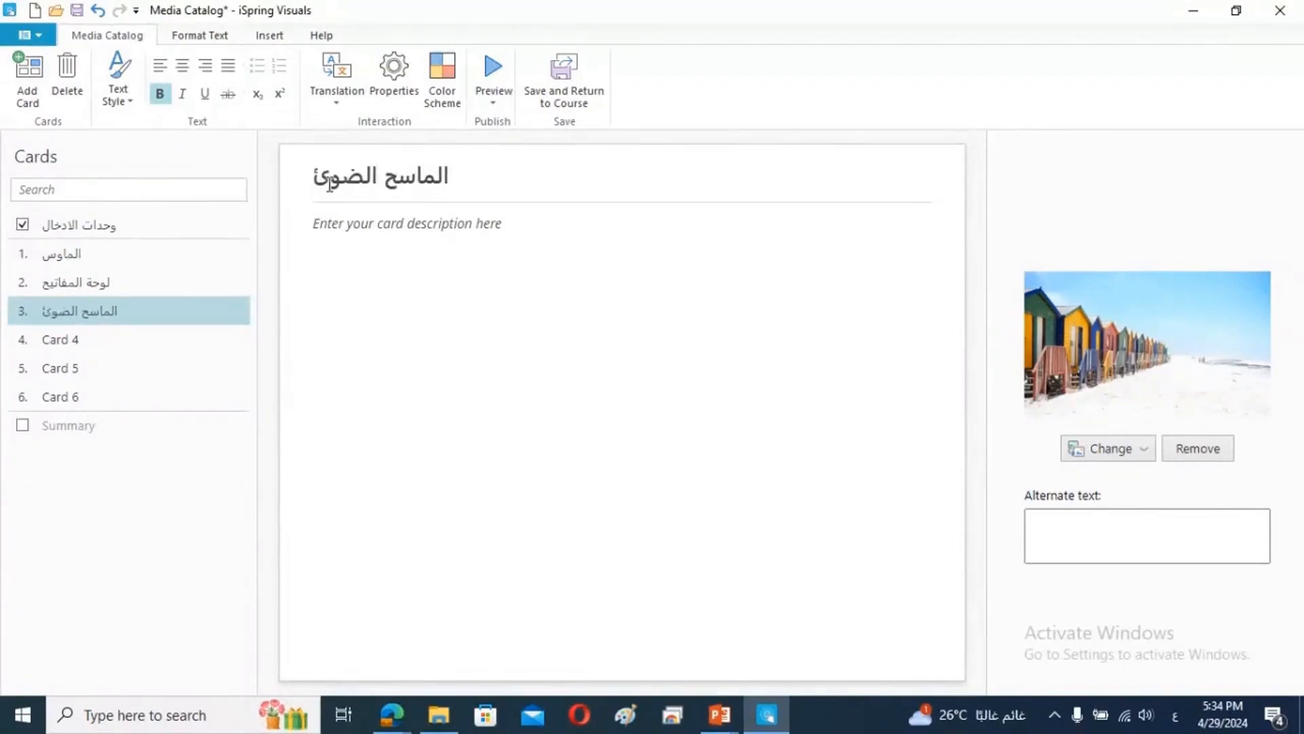
text(ي)
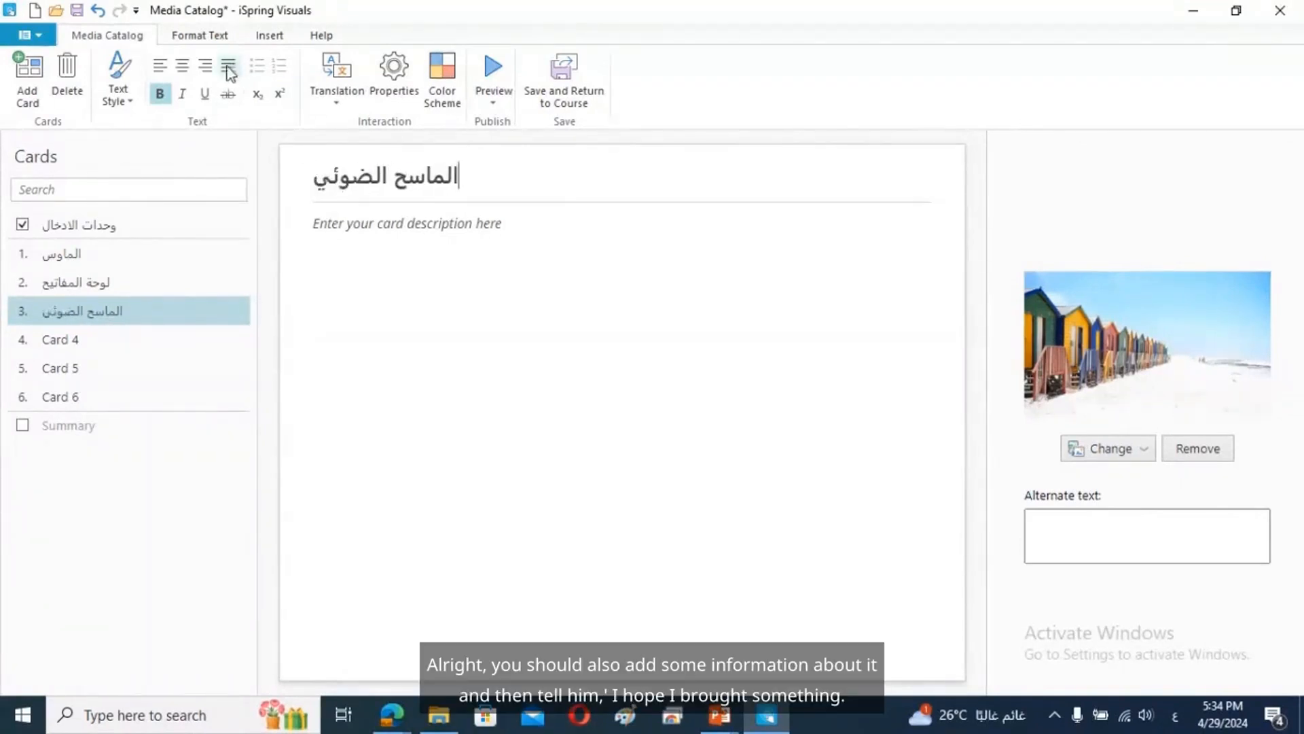
click(204, 65)
Step: Enter placeholder Arabic text as the description of the الماسح الضوئي card
click(539, 242)
text(بيبيبيب)
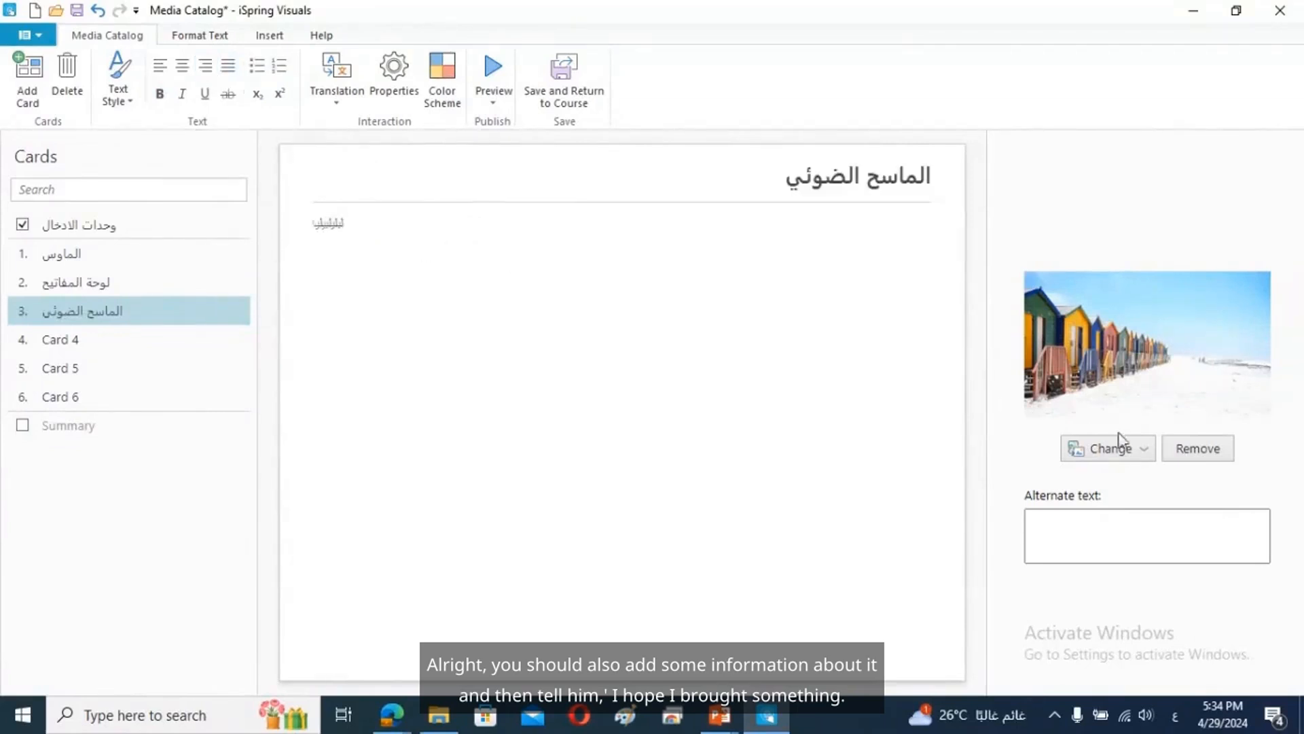
click(1120, 448)
click(1117, 476)
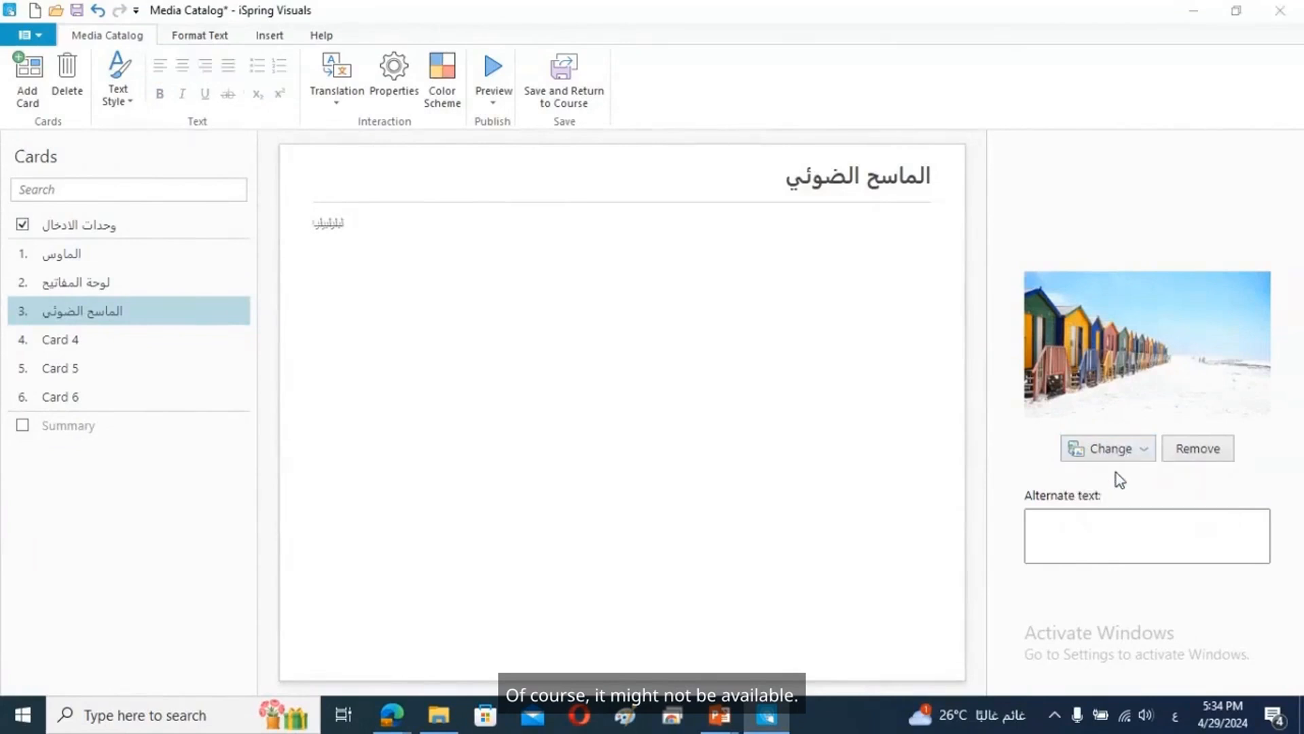
drag(972, 288, 982, 258)
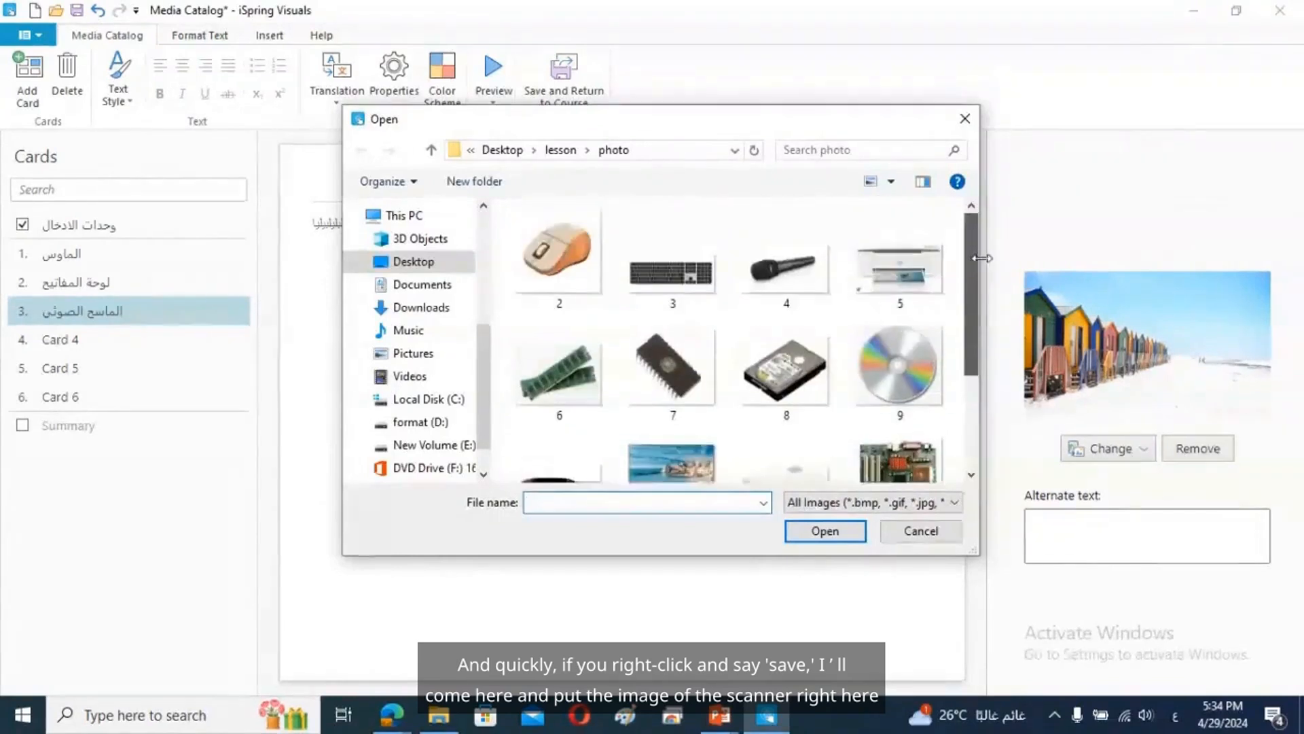
click(965, 118)
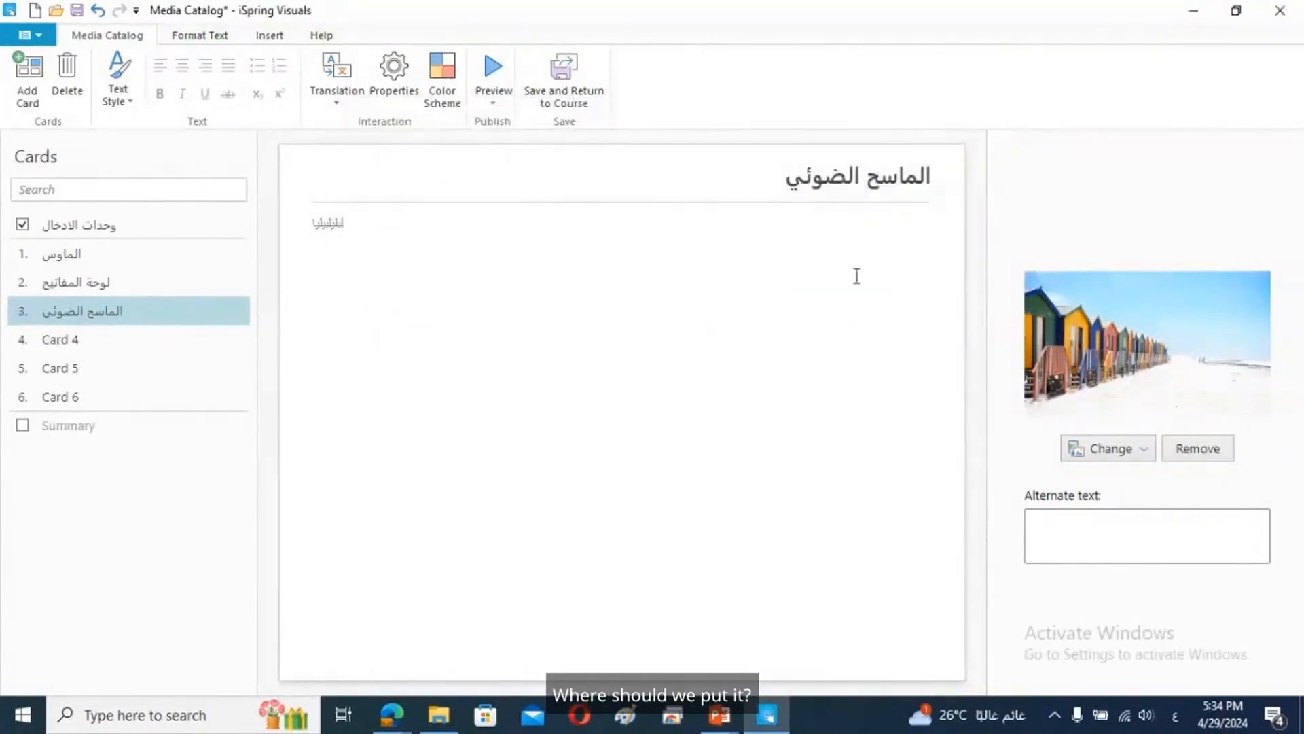
Step: Switch to the Edge browser and search Google Images for الماسح الضوئي
mouse_move(397, 712)
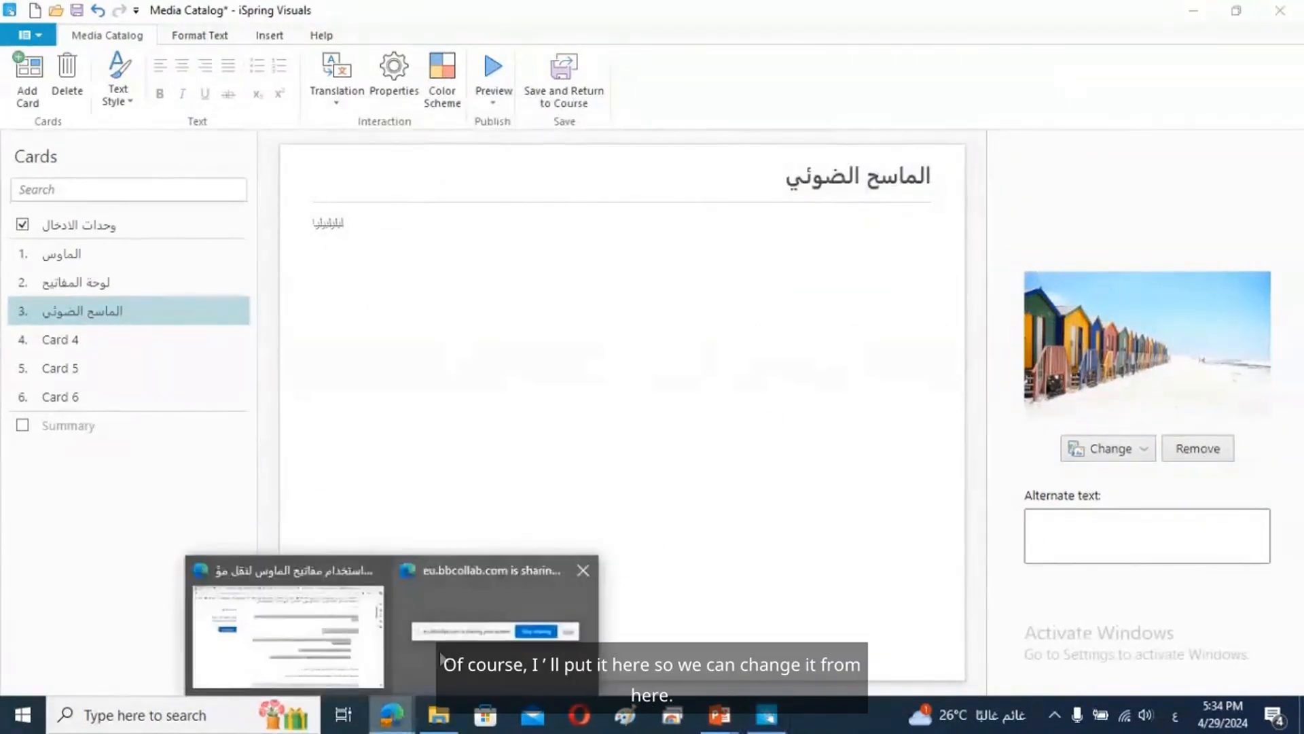
click(334, 622)
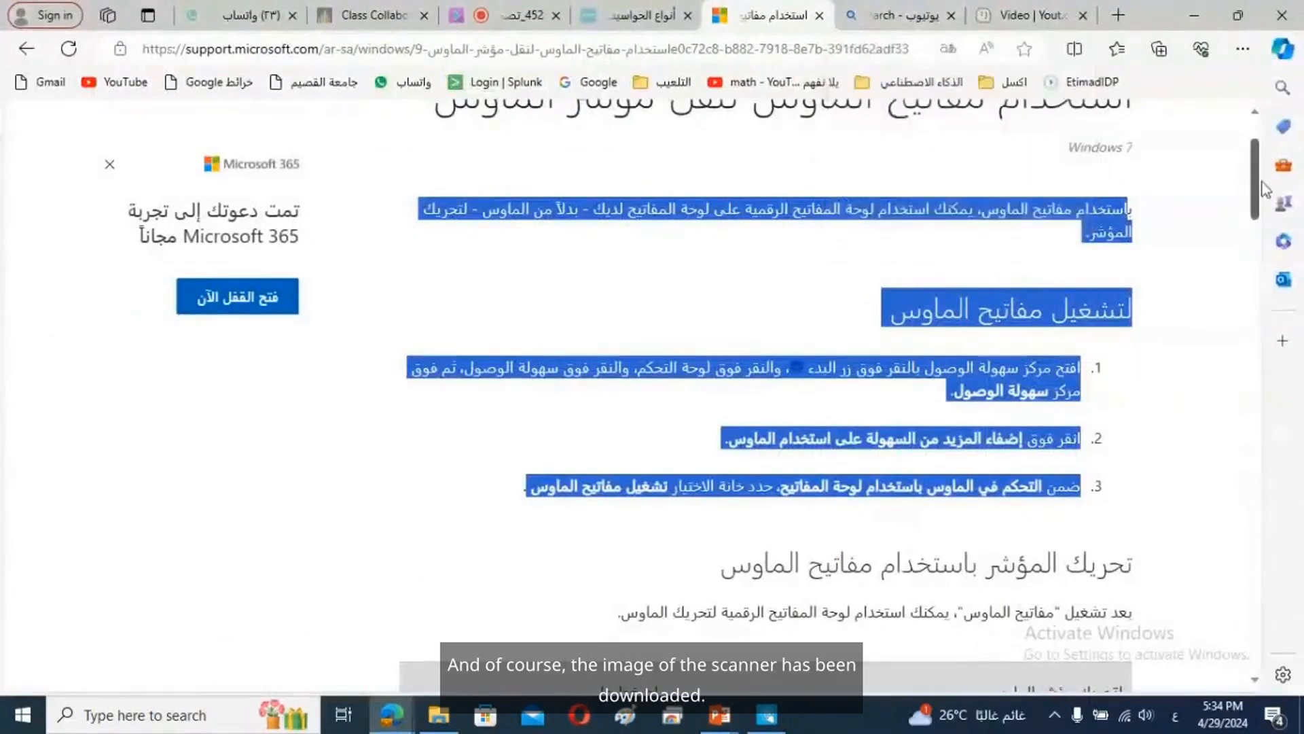
drag(1262, 182, 1257, 108)
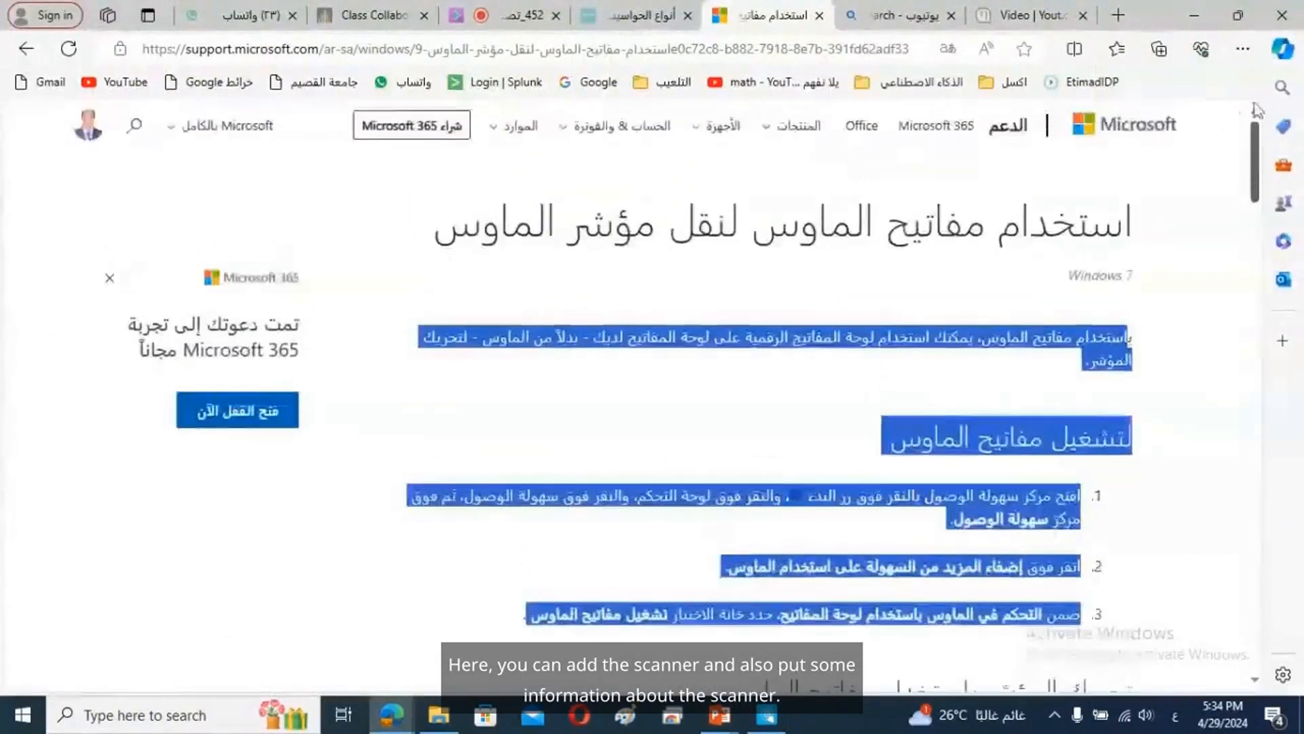
click(607, 82)
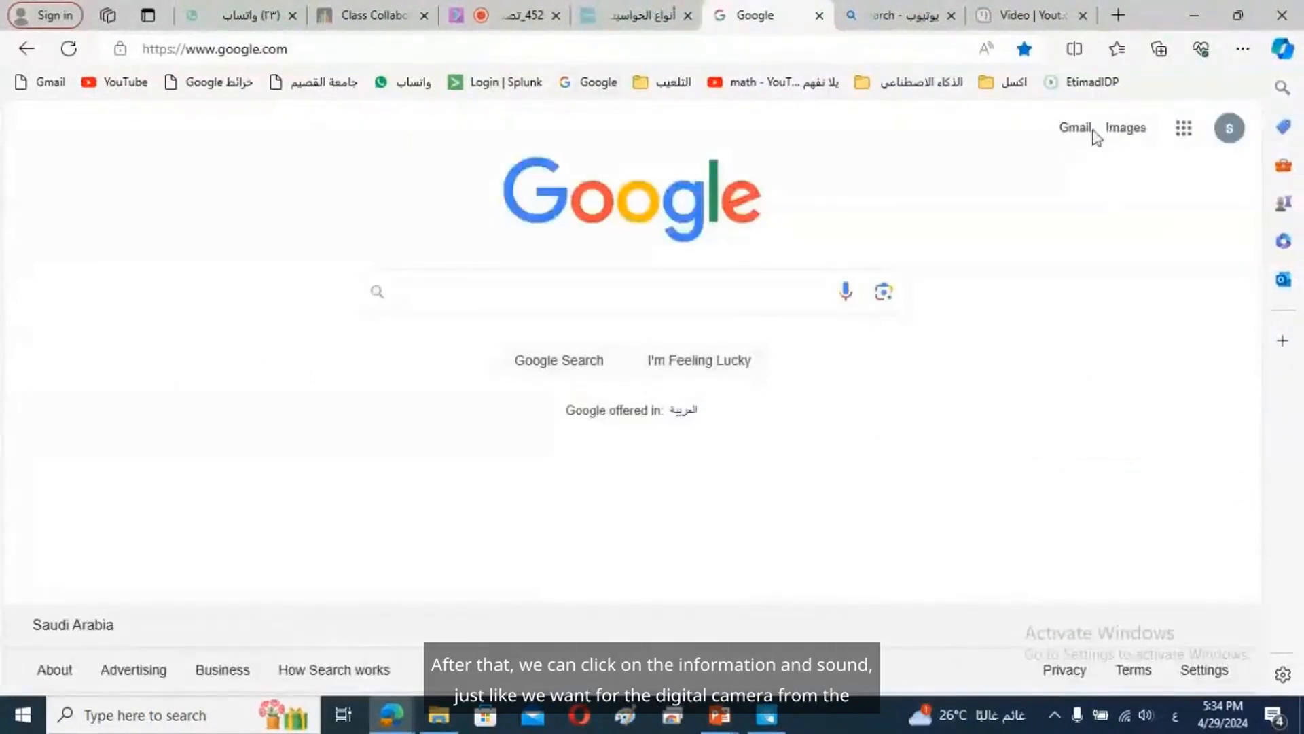
click(1126, 129)
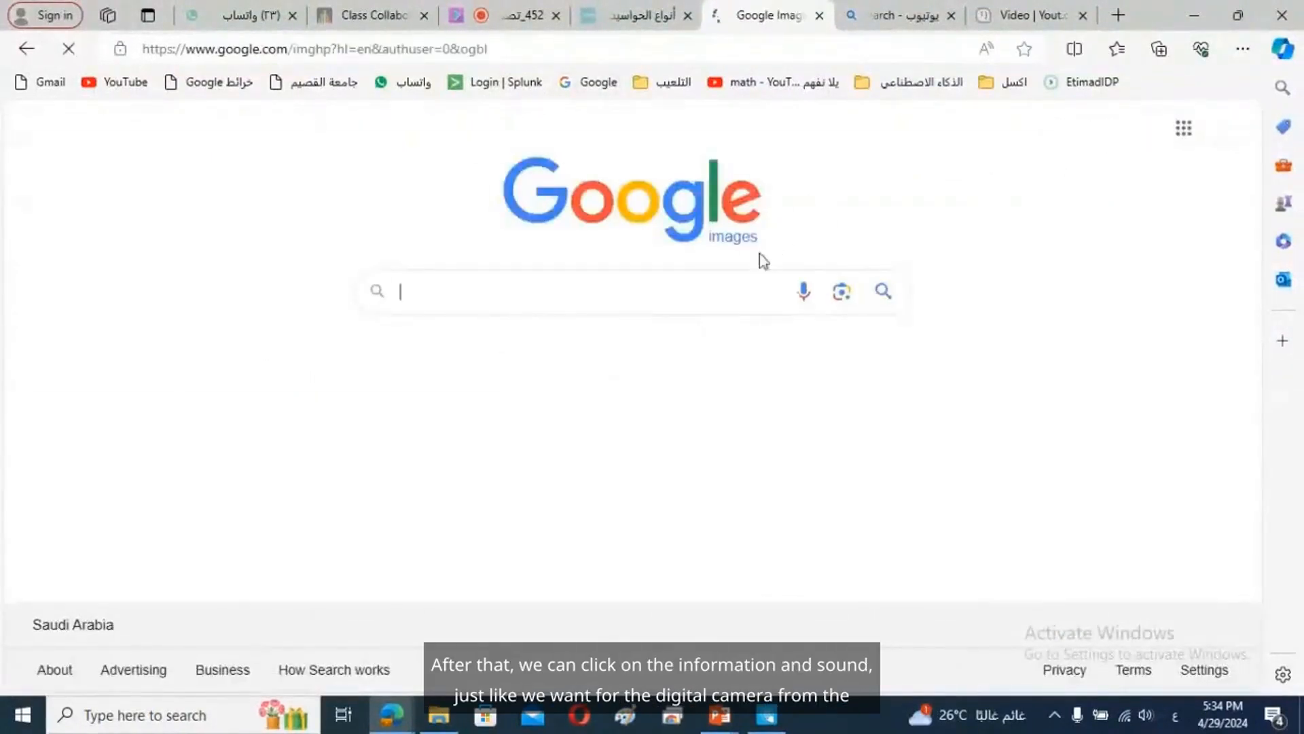
click(705, 290)
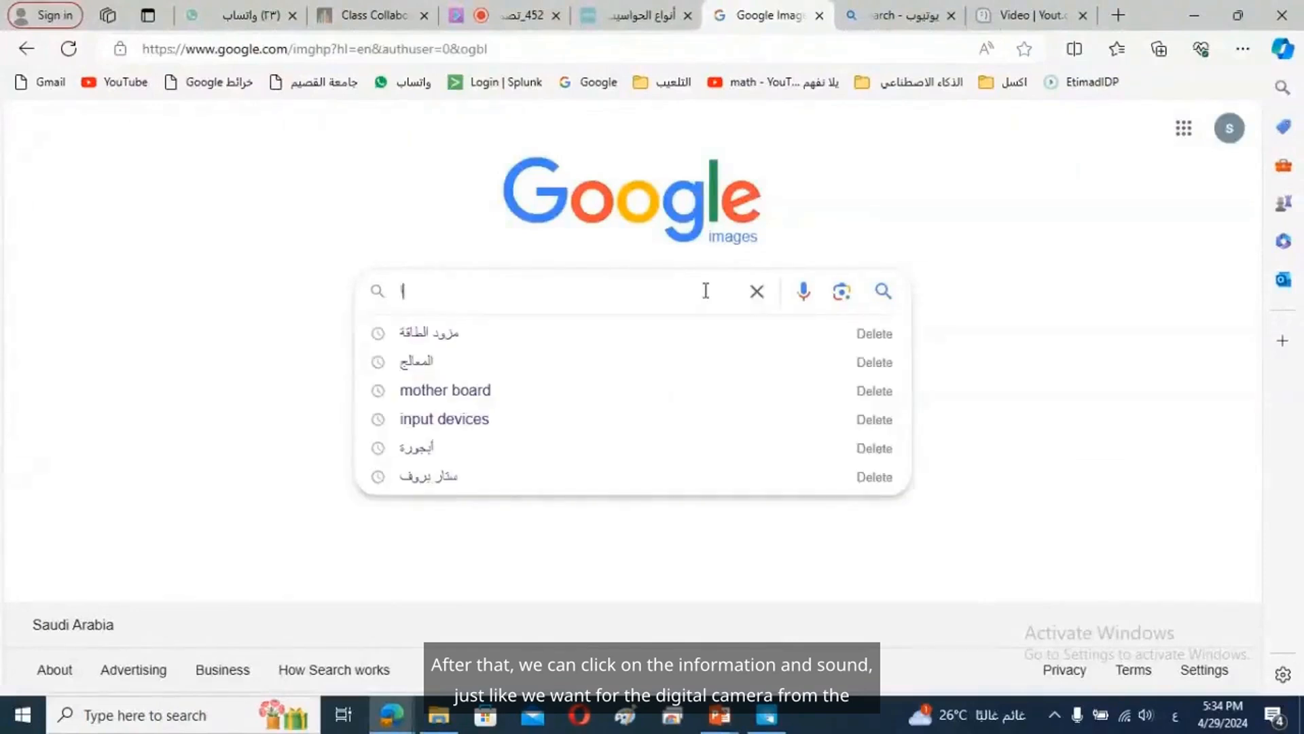
text(الماسح)
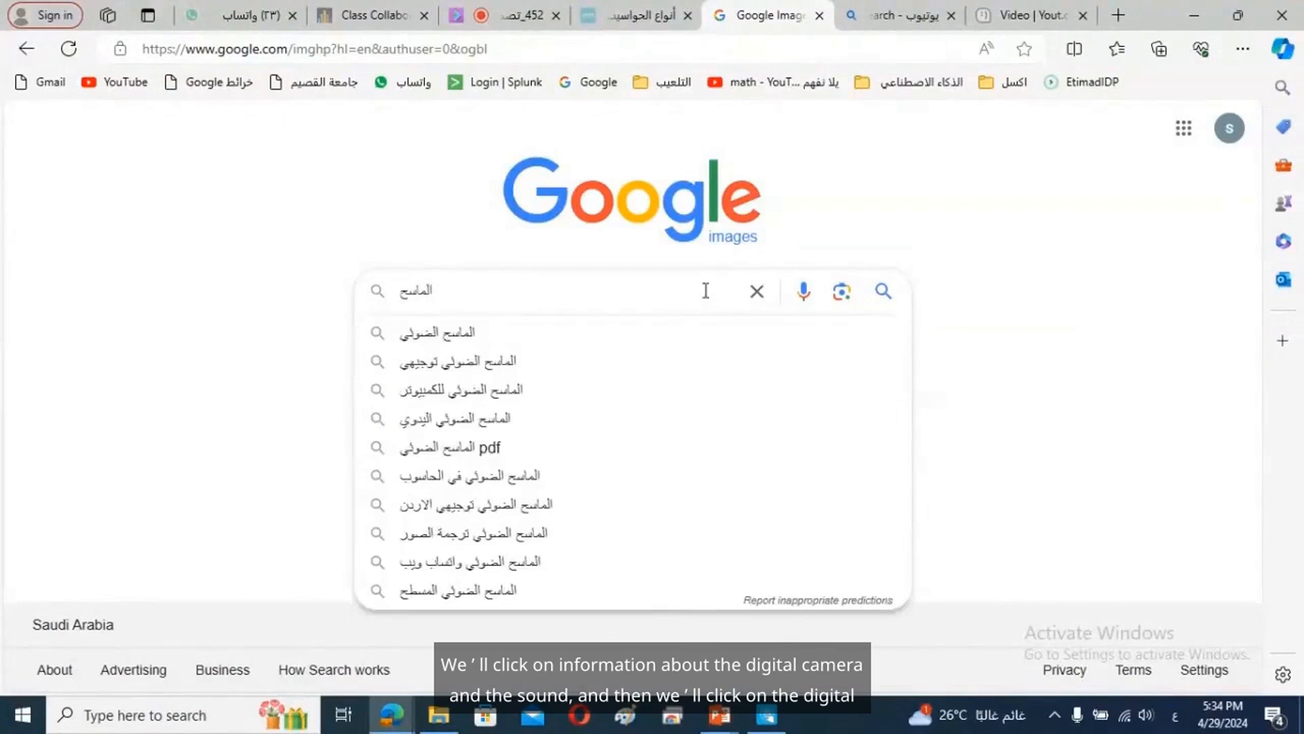
click(596, 335)
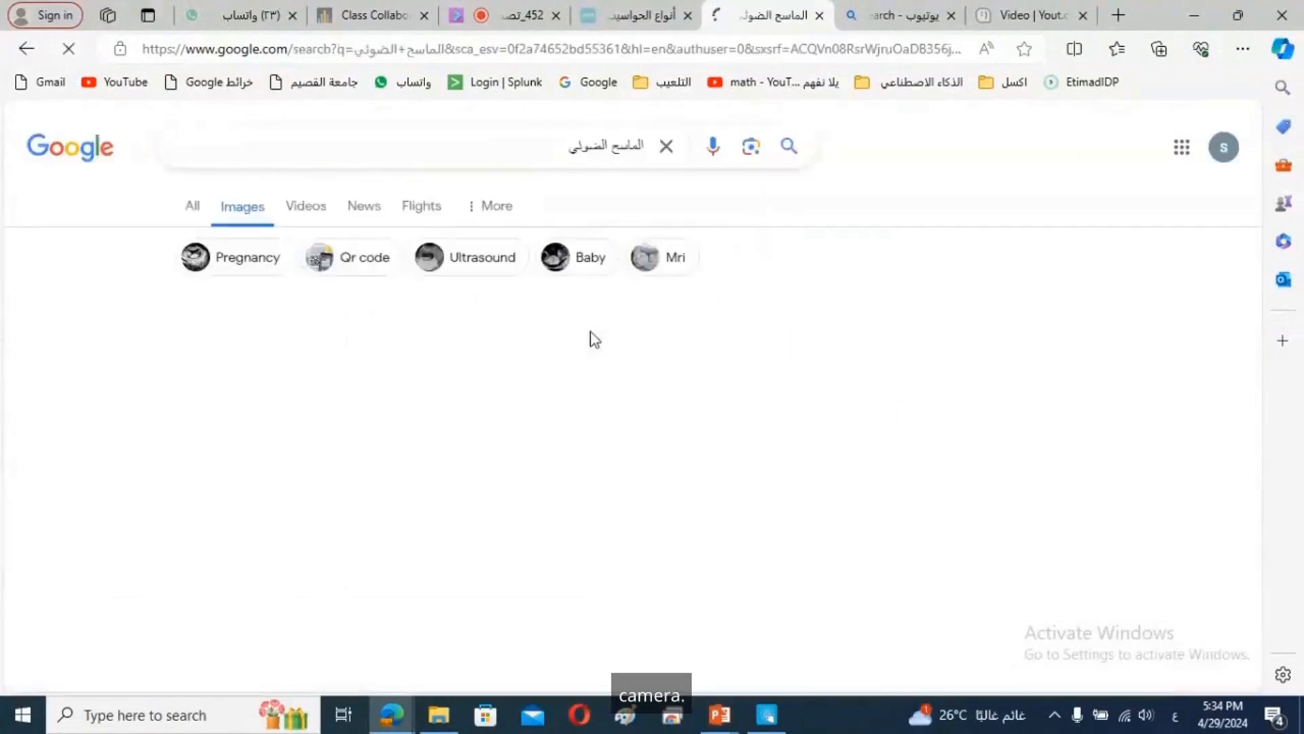
Step: Save the picture of the scanner with the sunflower photo to the photo folder as download (4)
right_click(480, 418)
click(553, 383)
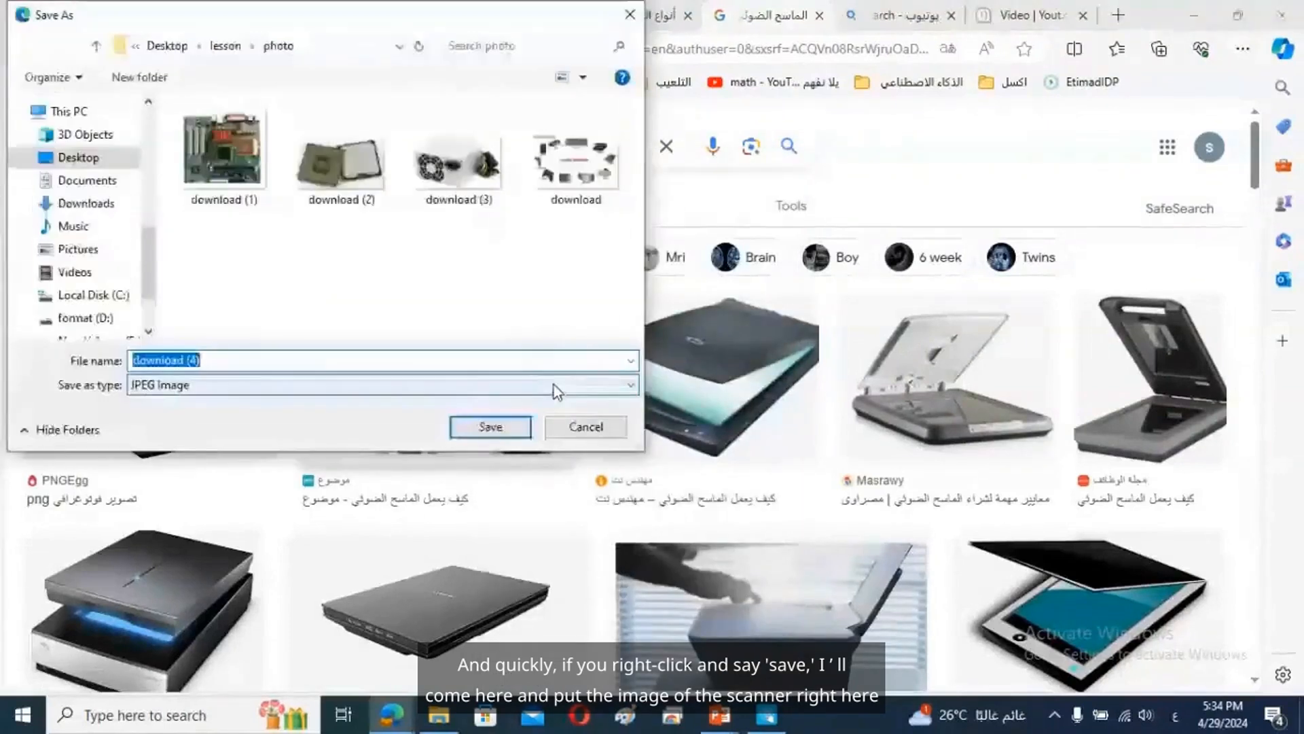
click(492, 426)
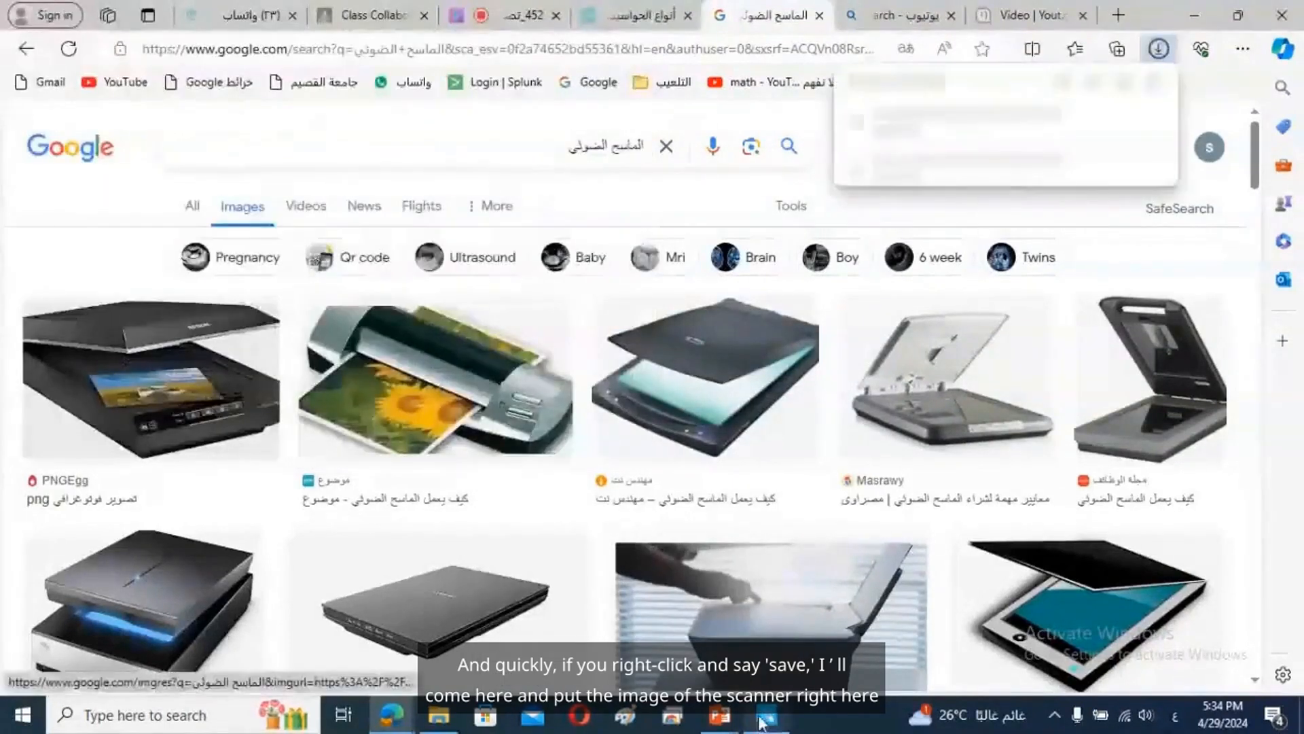
Step: Back in iSpring Visuals, change the الماسح الضوئي card's picture to download (4) and extend its description with more placeholder Arabic text
click(766, 715)
double_click(328, 223)
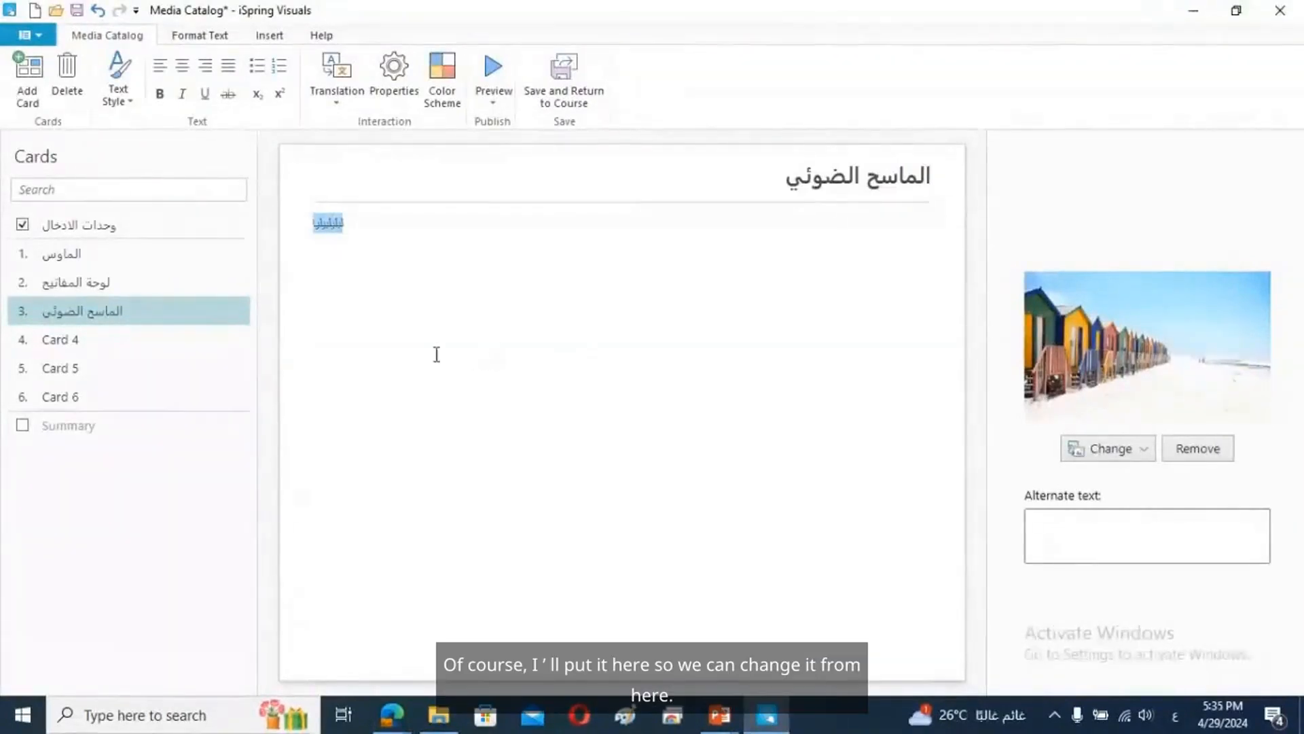
click(1096, 443)
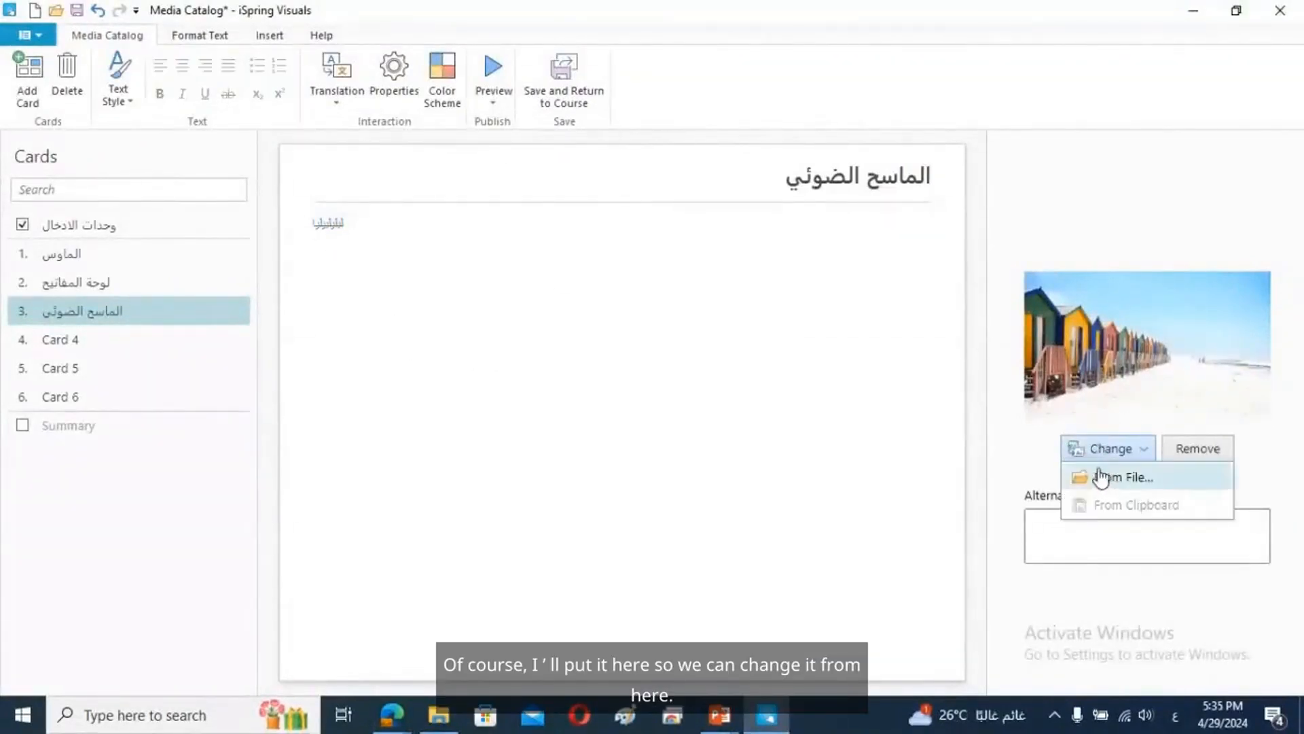
click(1107, 475)
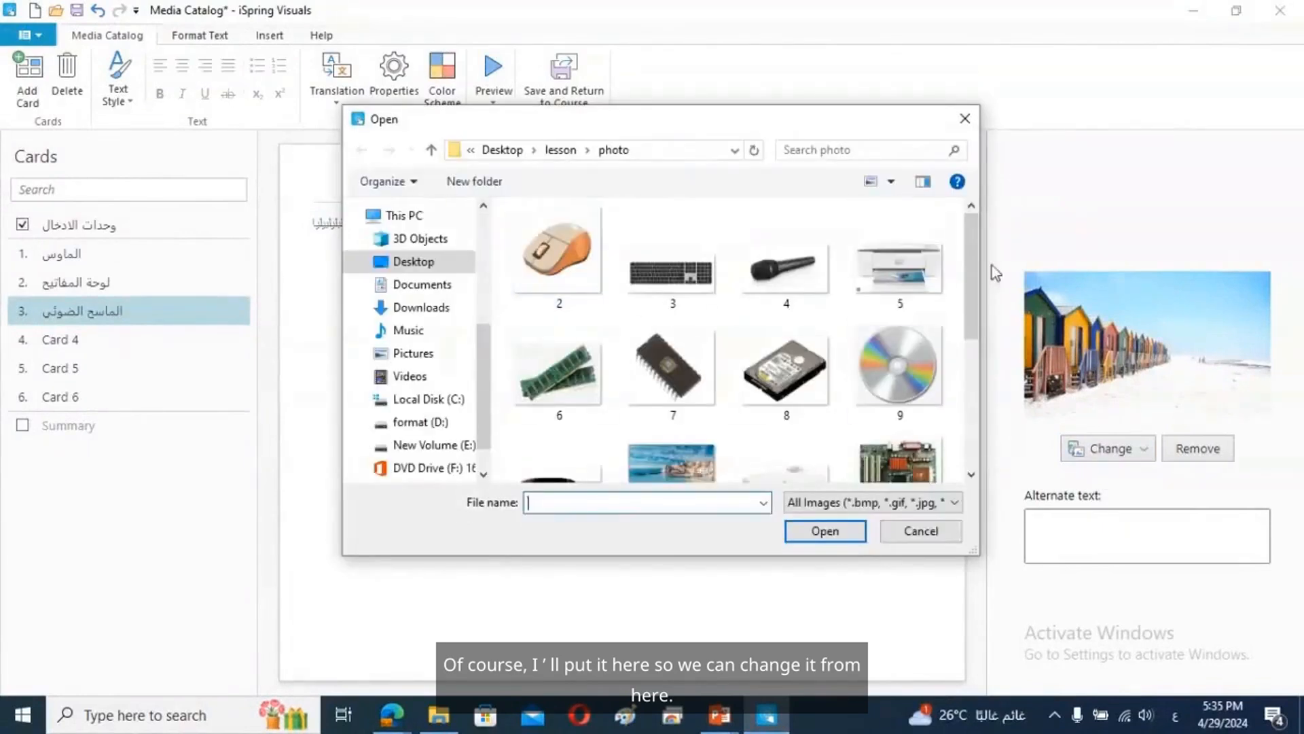
drag(970, 271, 969, 388)
double_click(803, 358)
click(699, 281)
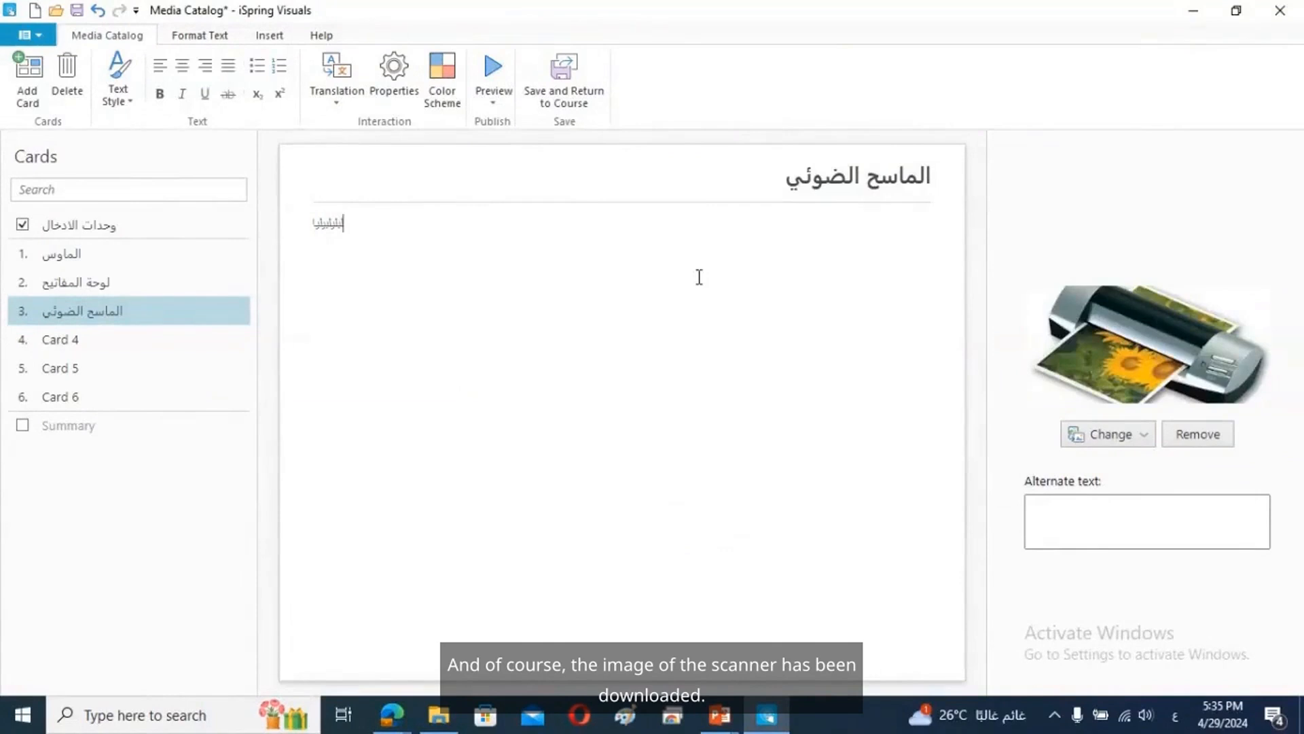
text(يبلبلي)
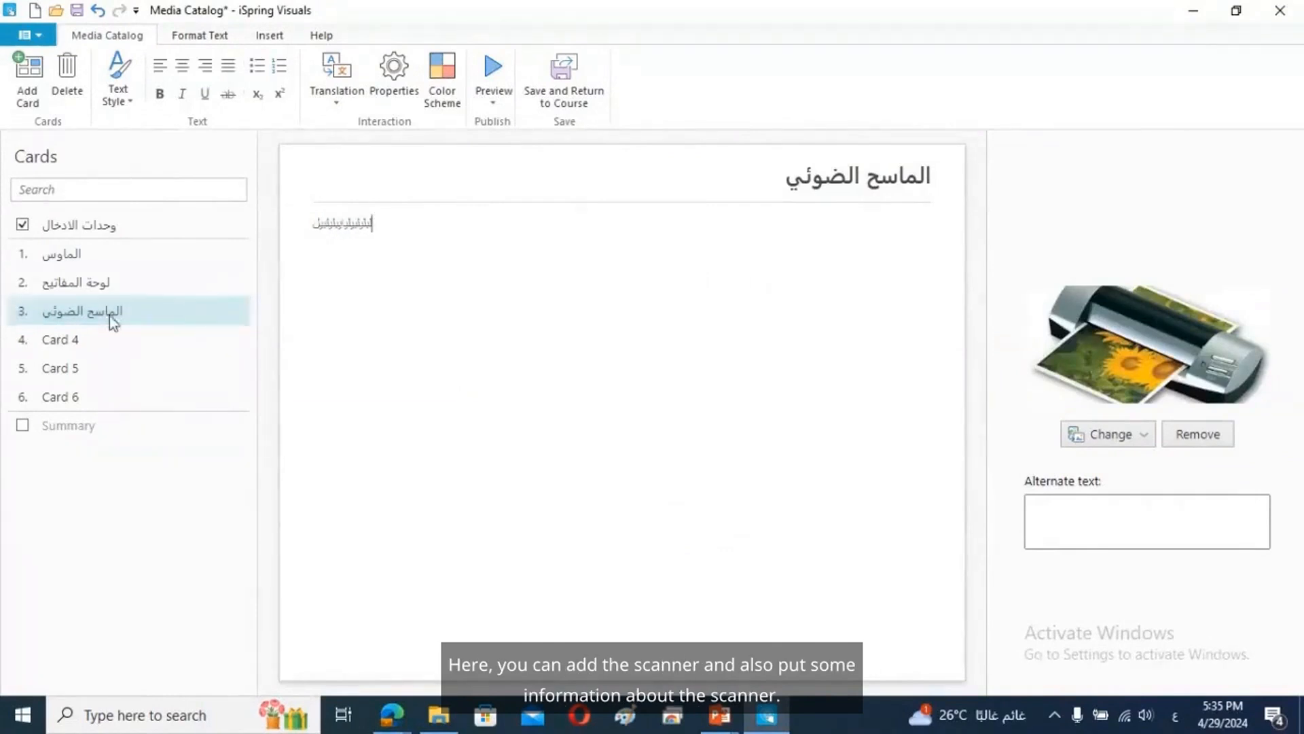
Step: Rename Card 4 as الكاميرا الرقمية and enter placeholder Arabic text as its description
click(92, 344)
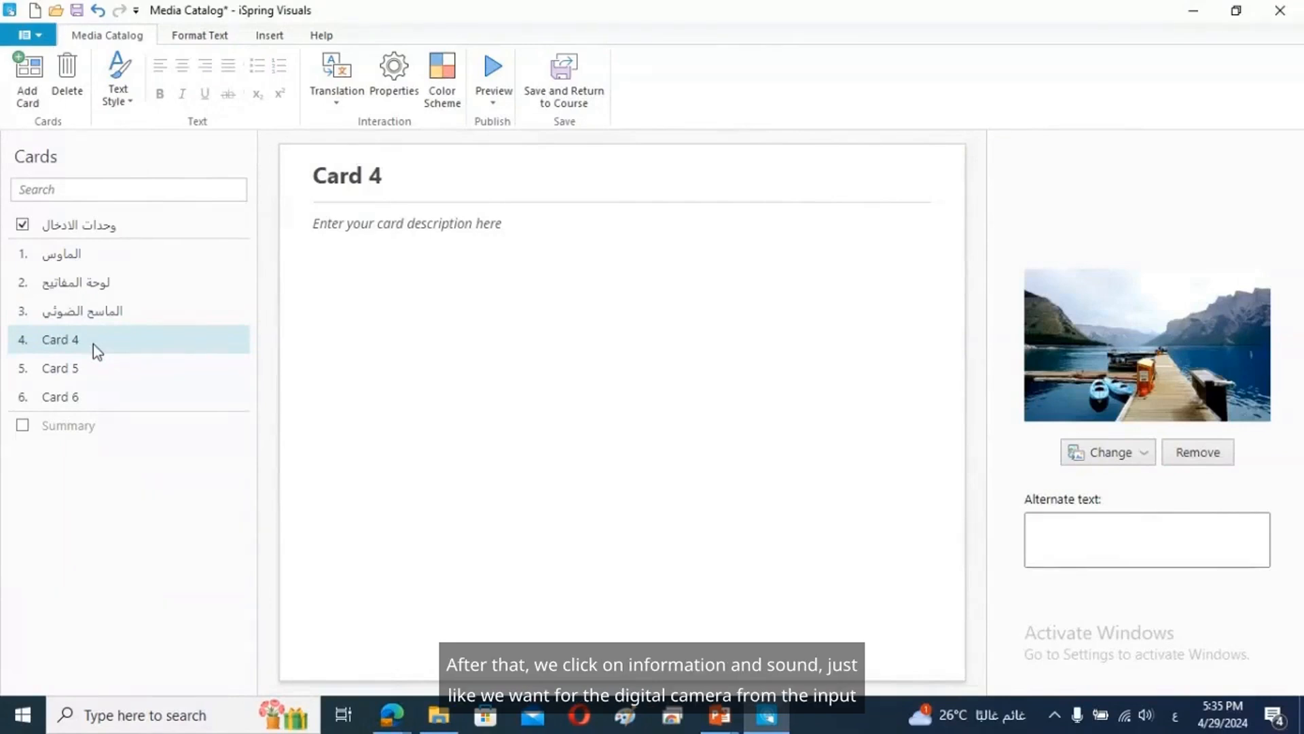
click(338, 178)
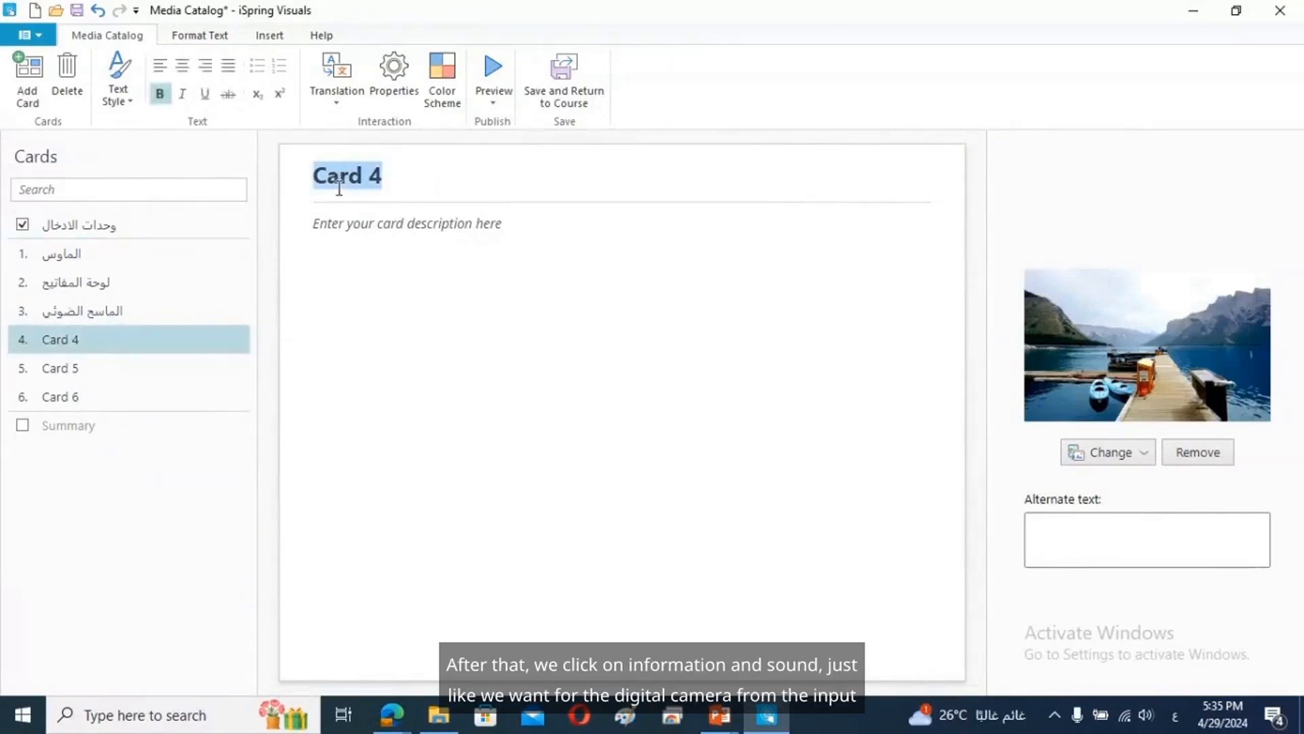
text(الكا)
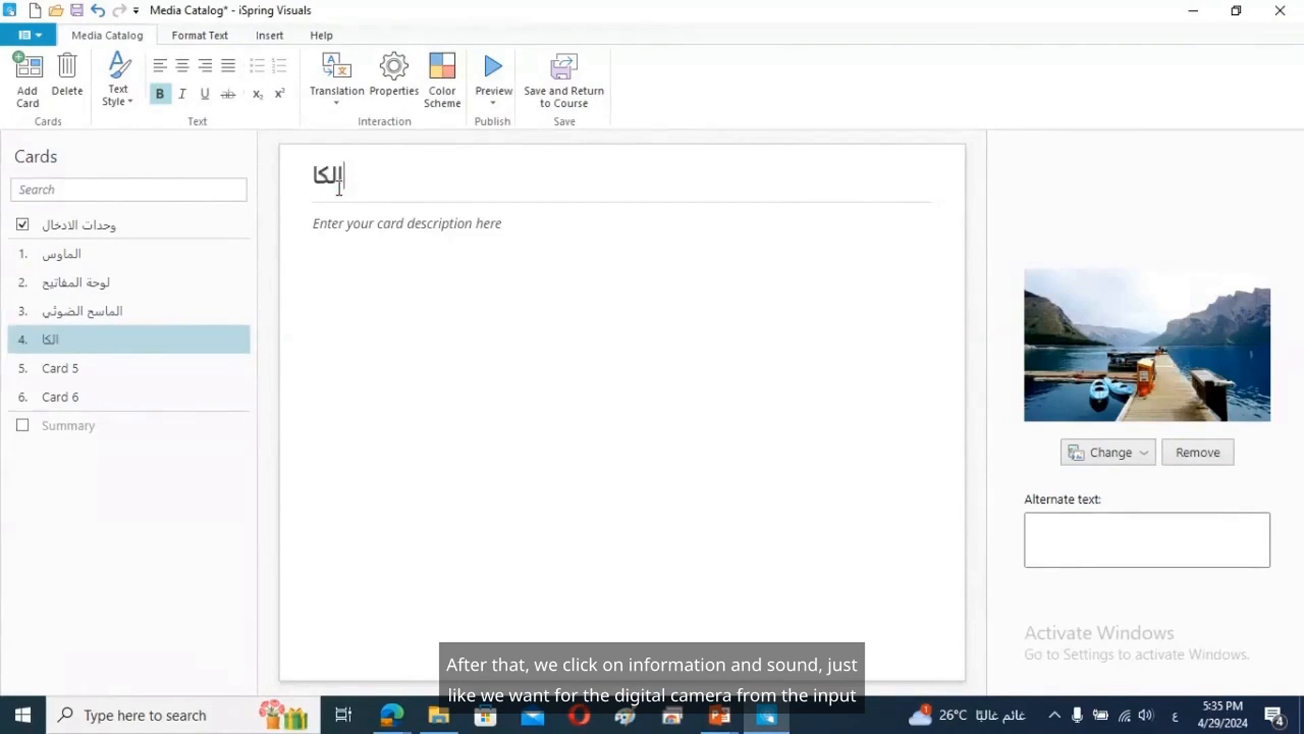
text(ميرا الرقمية)
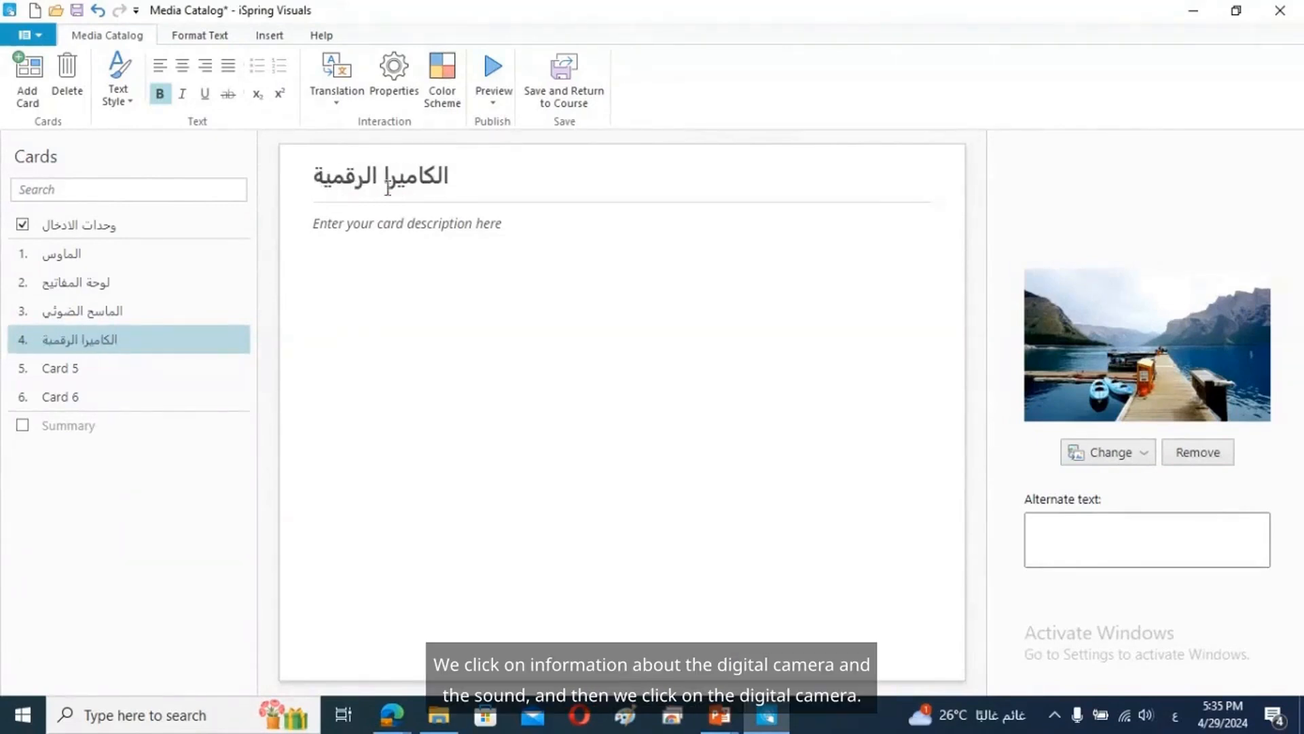
click(417, 212)
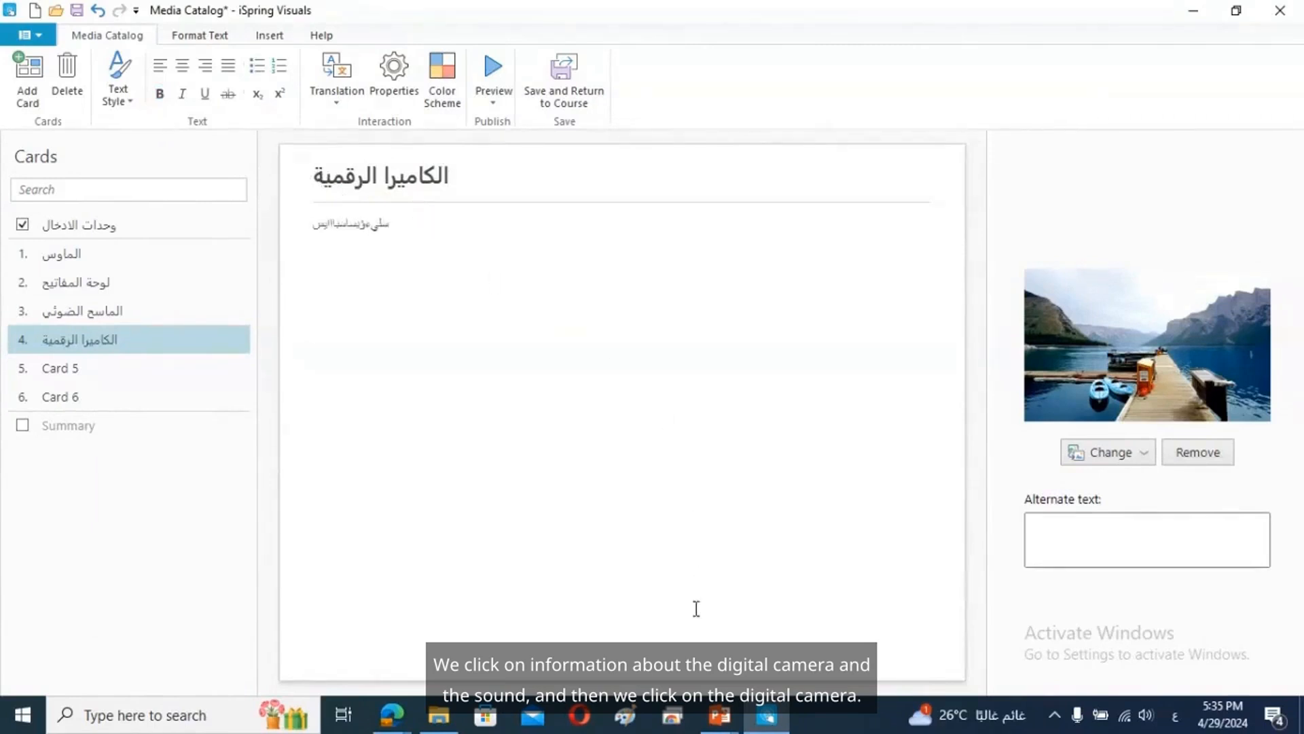
Step: Return to the Edge browser and search Google Images for الكاميرا الرقمية
mouse_move(392, 713)
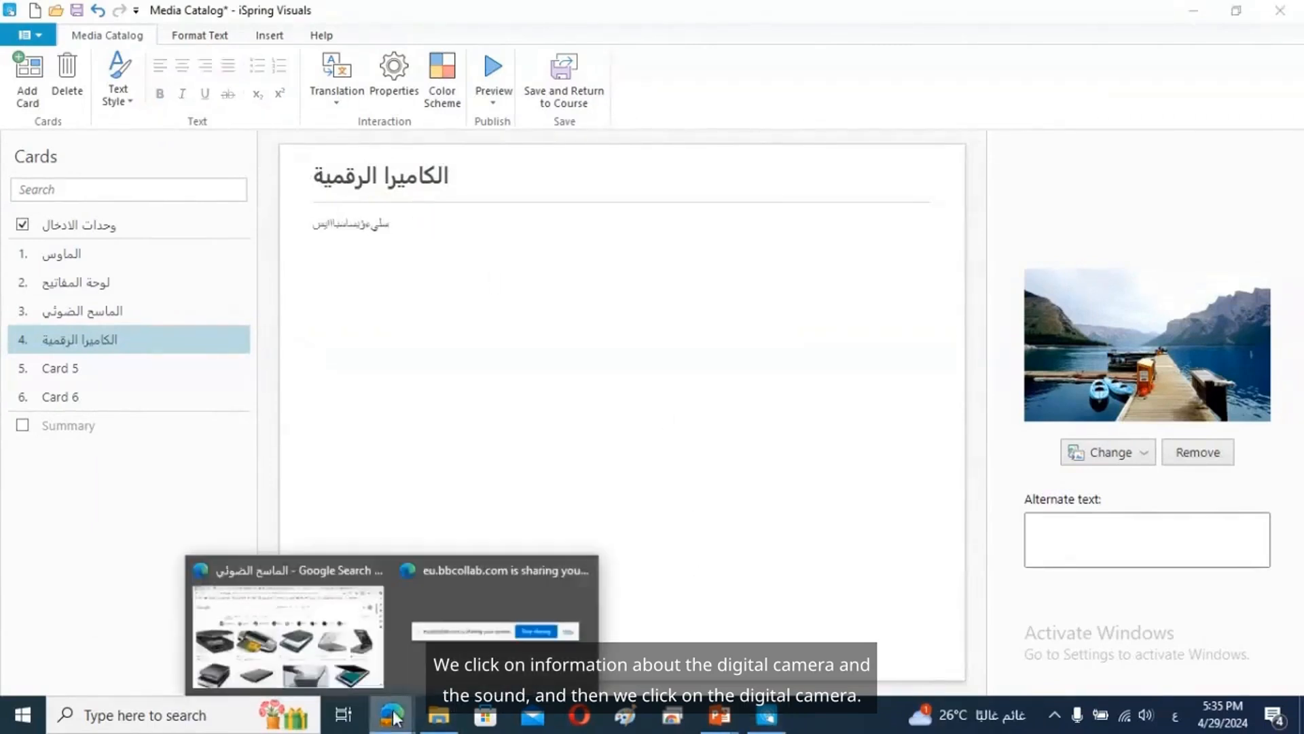
click(333, 639)
triple_click(615, 159)
key(BackSpace)
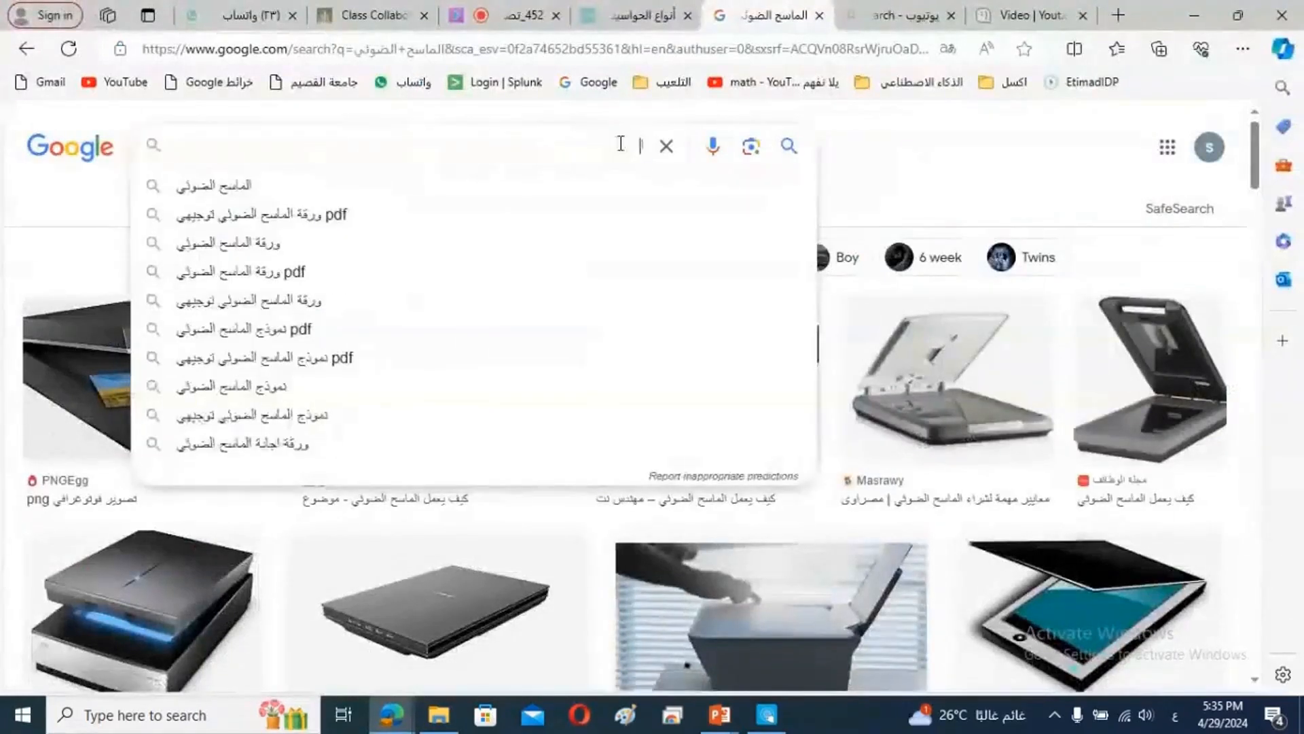
text(الكاميرا)
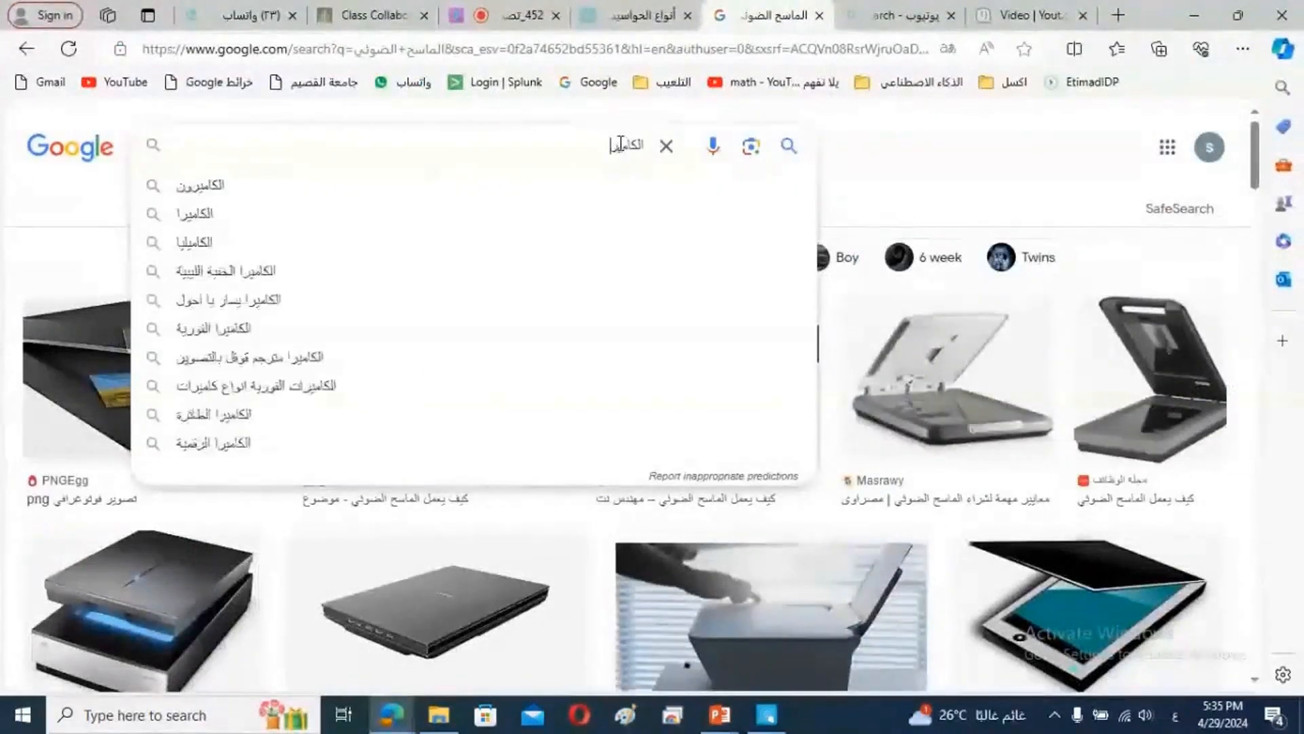
text( الرقمية)
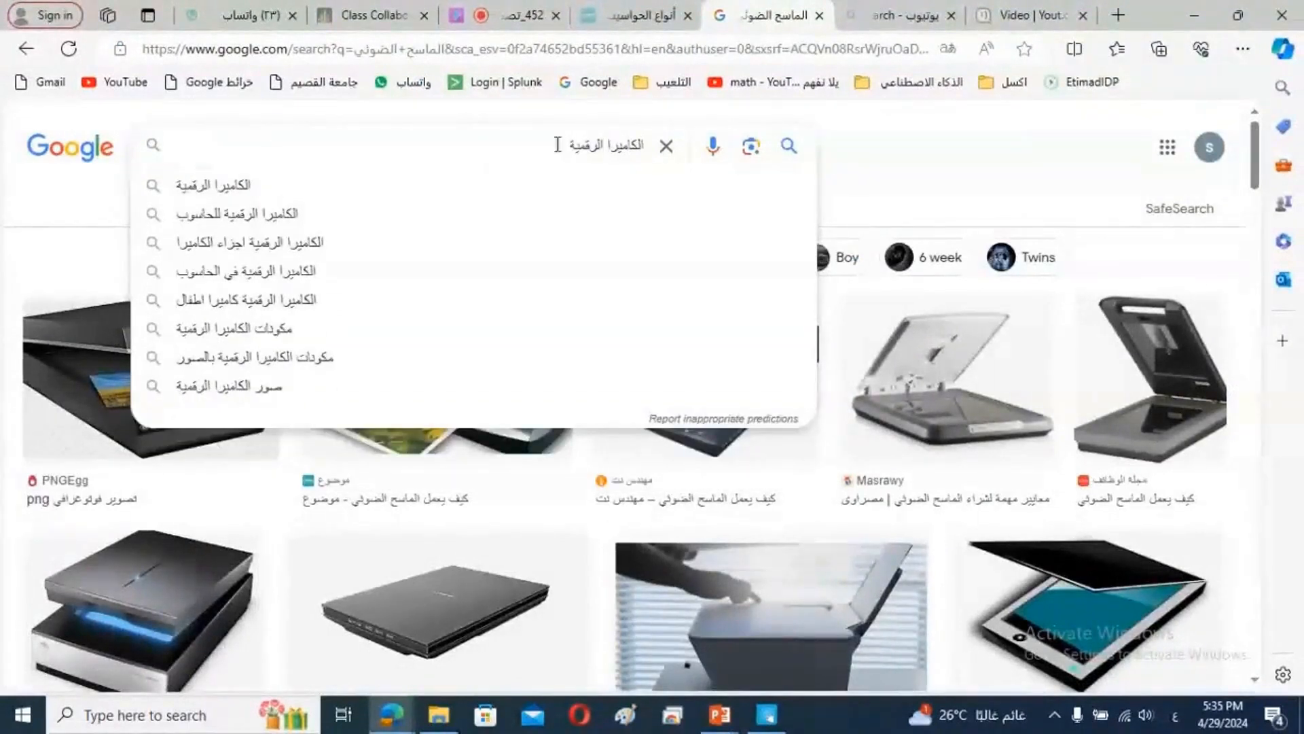
click(413, 186)
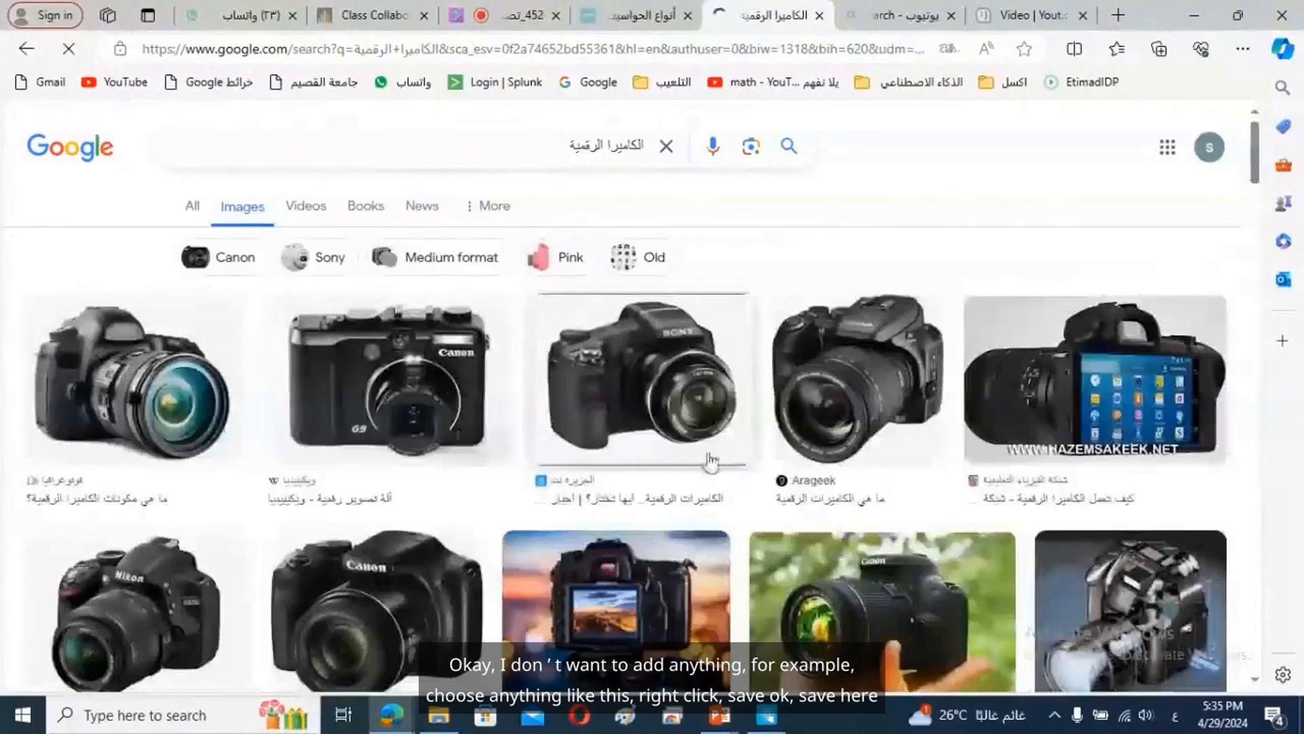
Step: Save the picture of the black camera with the blue touchscreen to the photo folder as download (5)
scroll(994, 467, down, 1)
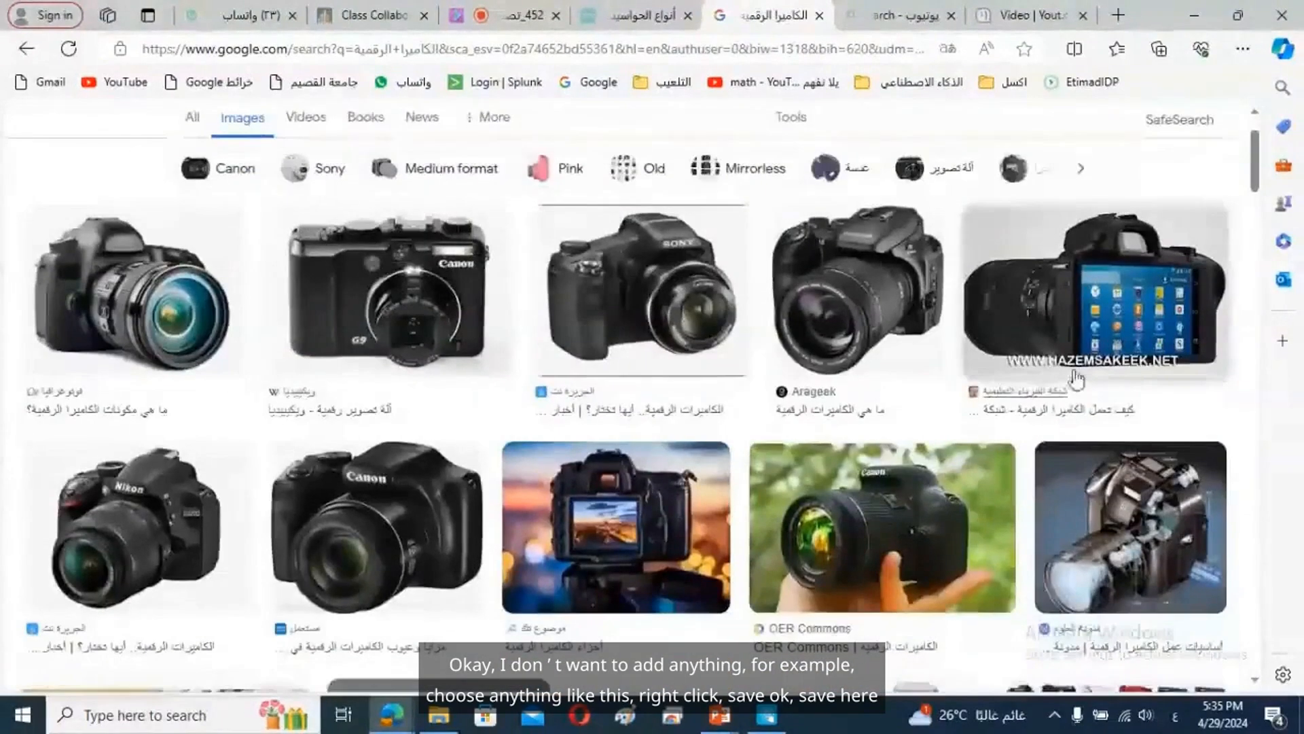
right_click(1095, 315)
click(940, 388)
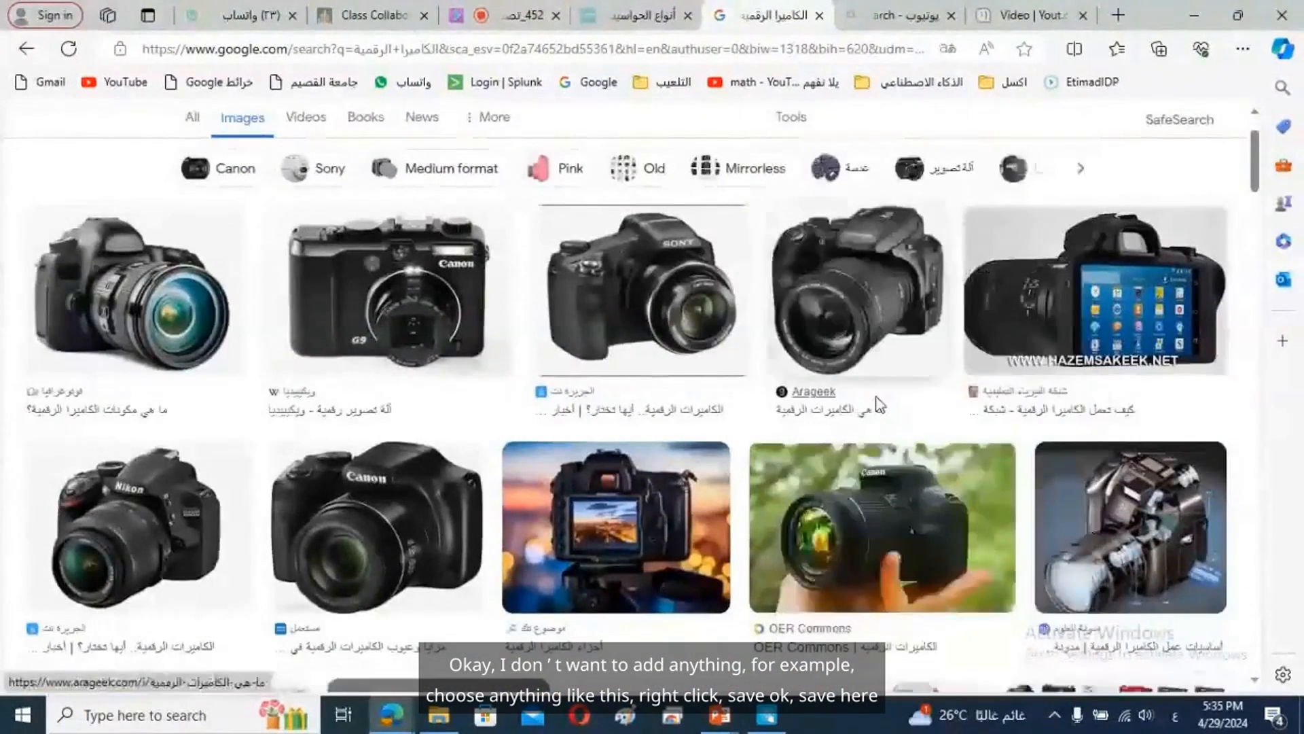
click(489, 427)
Step: Back in iSpring Visuals, change the الكاميرا الرقمية card's picture to the image file download (5) from the photo folder
click(767, 715)
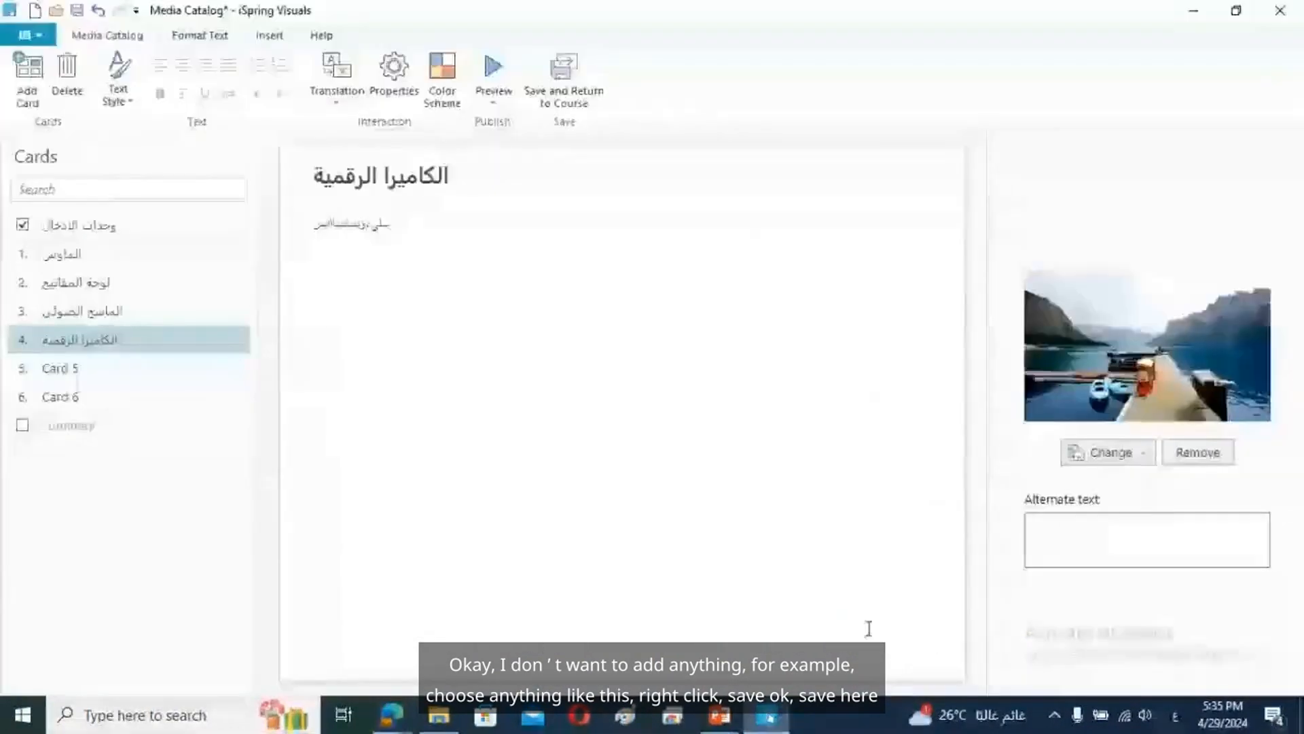
click(1099, 457)
click(1093, 481)
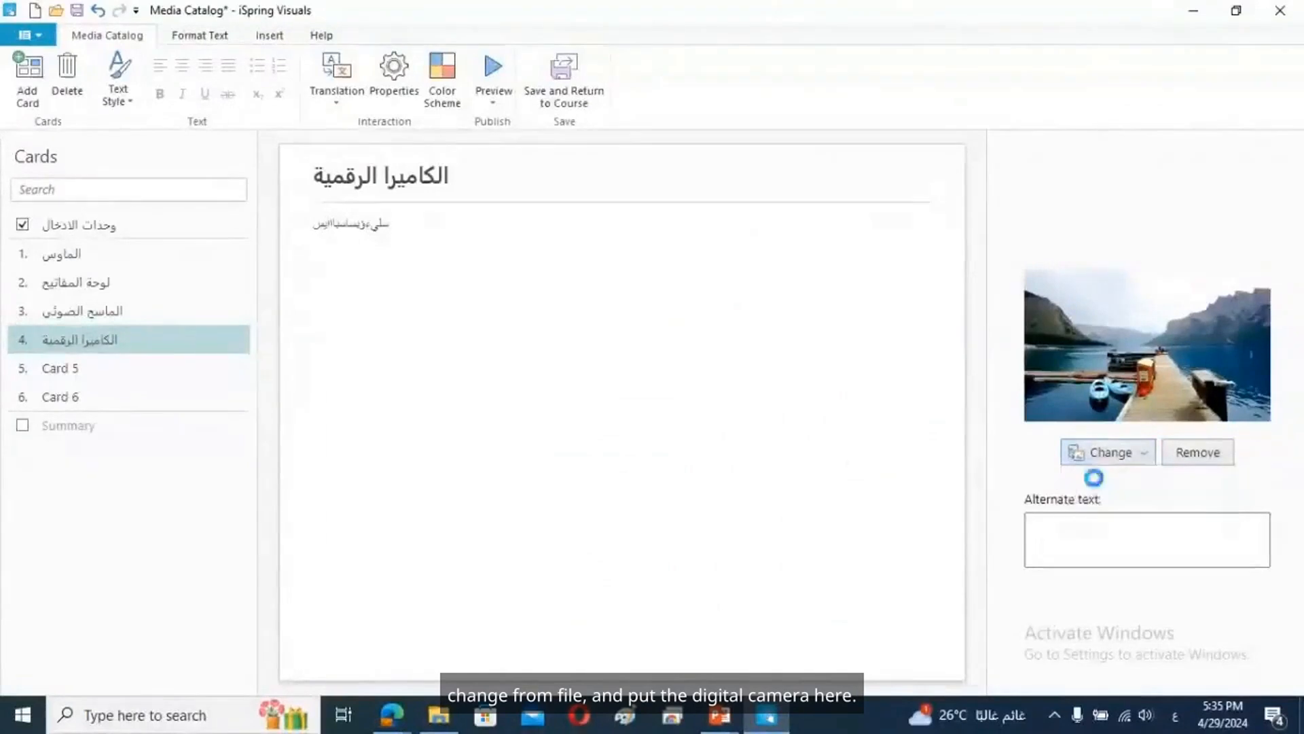
scroll(965, 324, down, 1)
scroll(964, 325, down, 2)
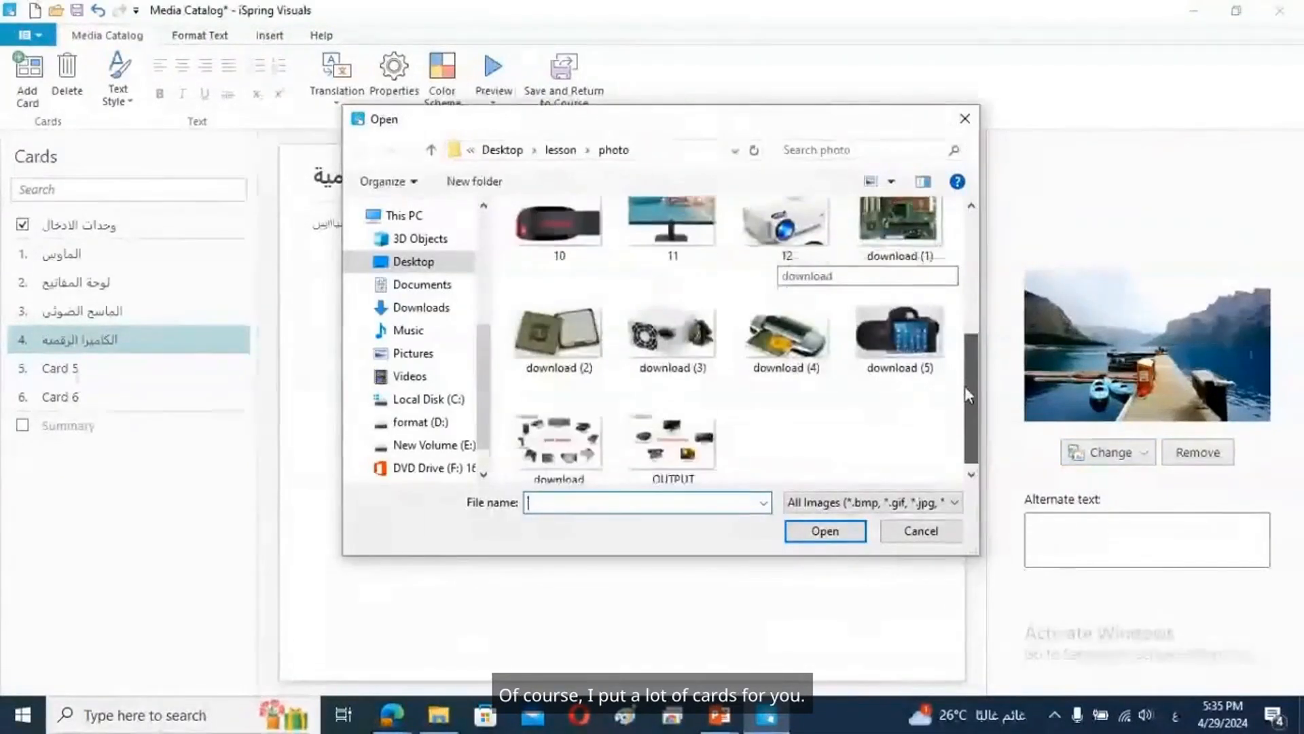
click(902, 367)
double_click(902, 367)
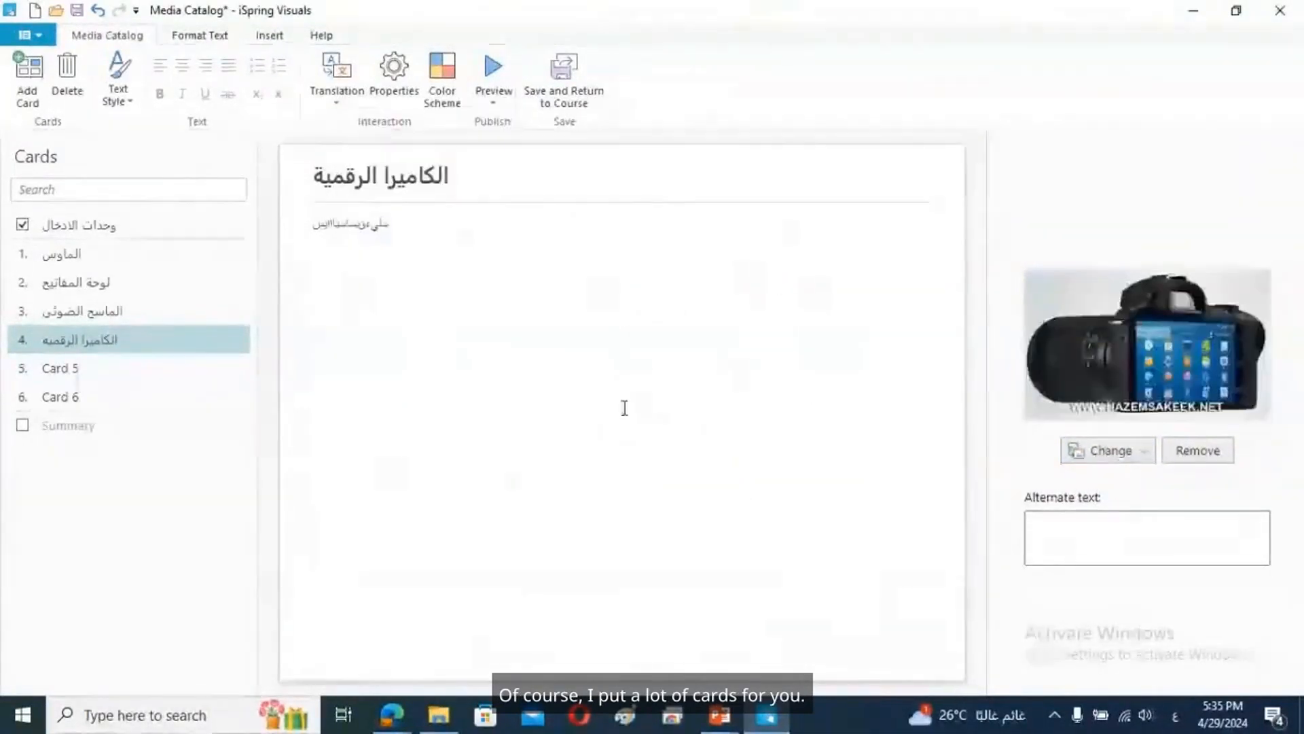
Step: Rename Card 5 as الميكروفون and enter placeholder Arabic text as its description
click(75, 375)
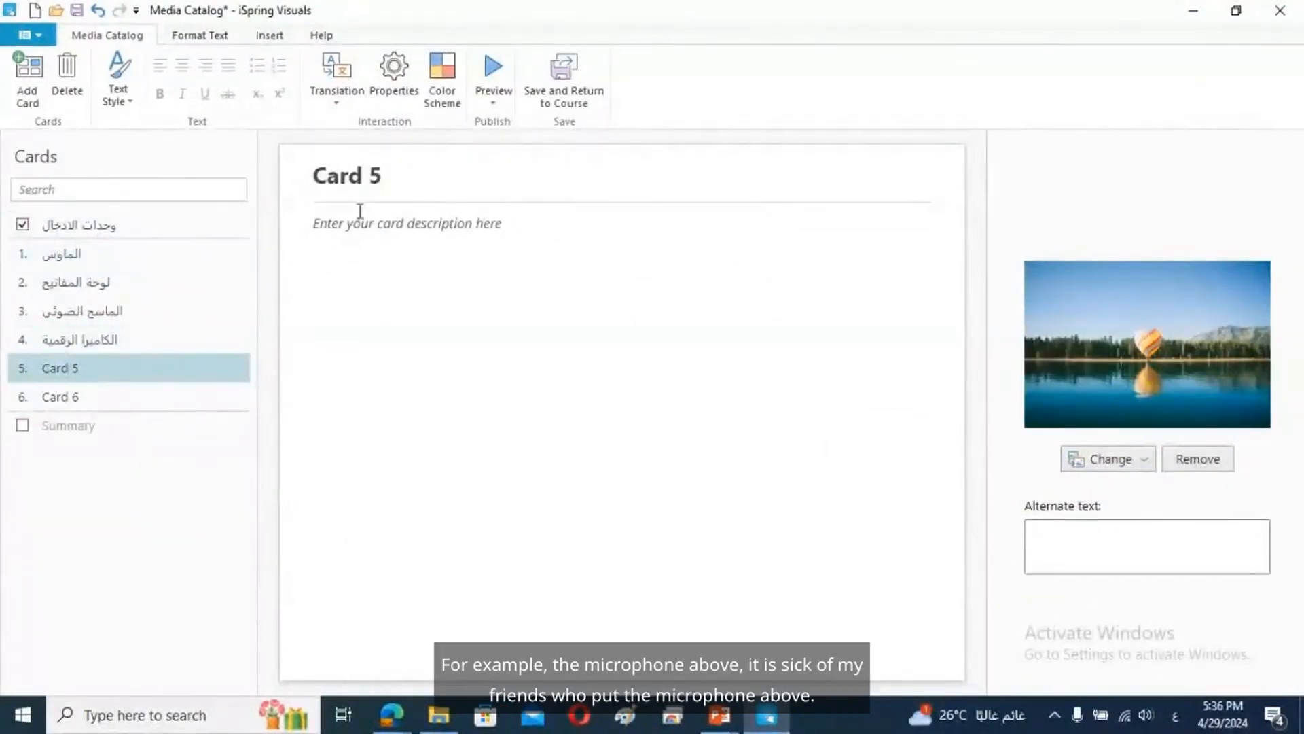
triple_click(368, 181)
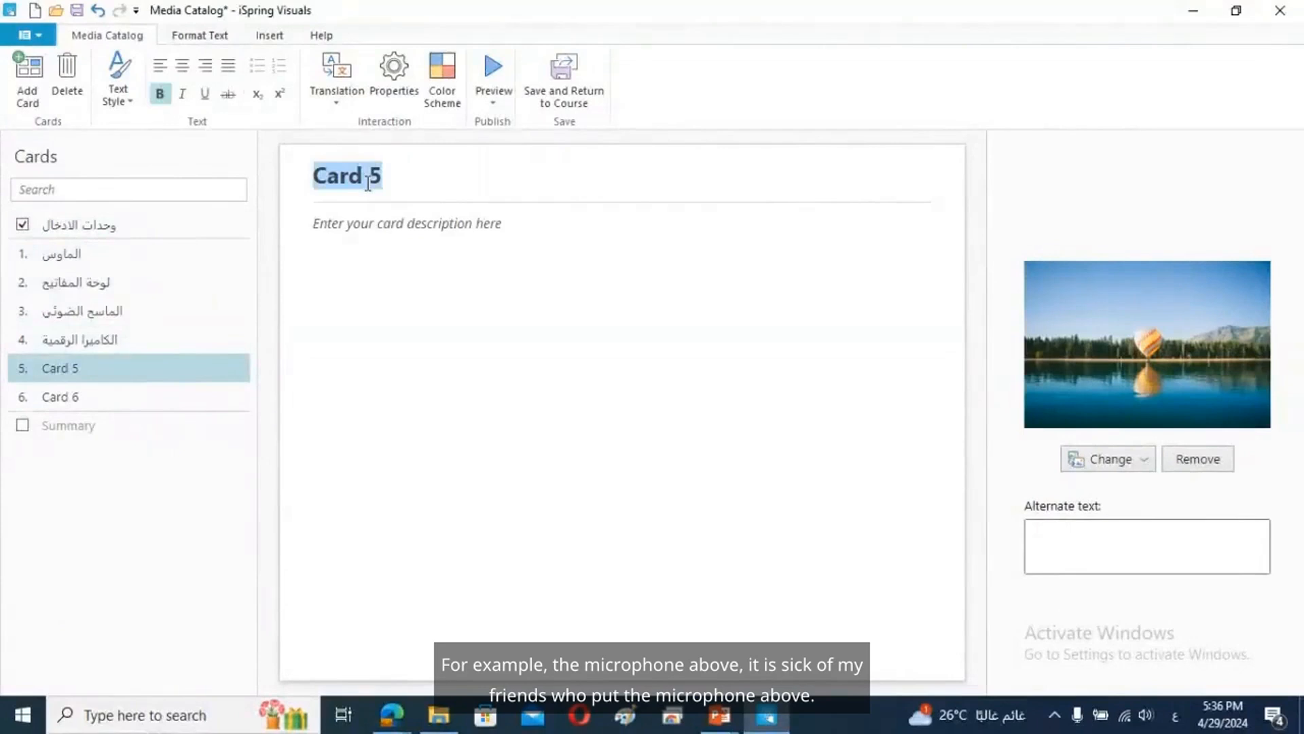
text(المي)
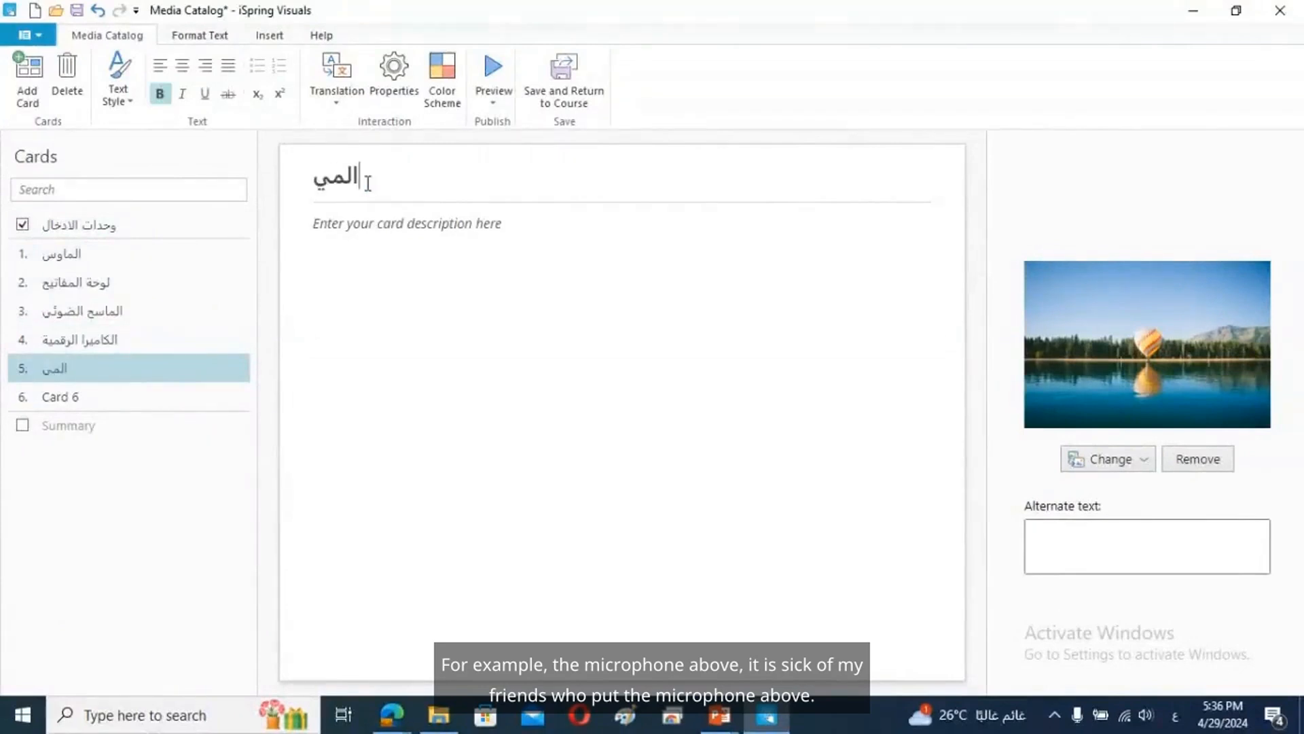
text(كروفون)
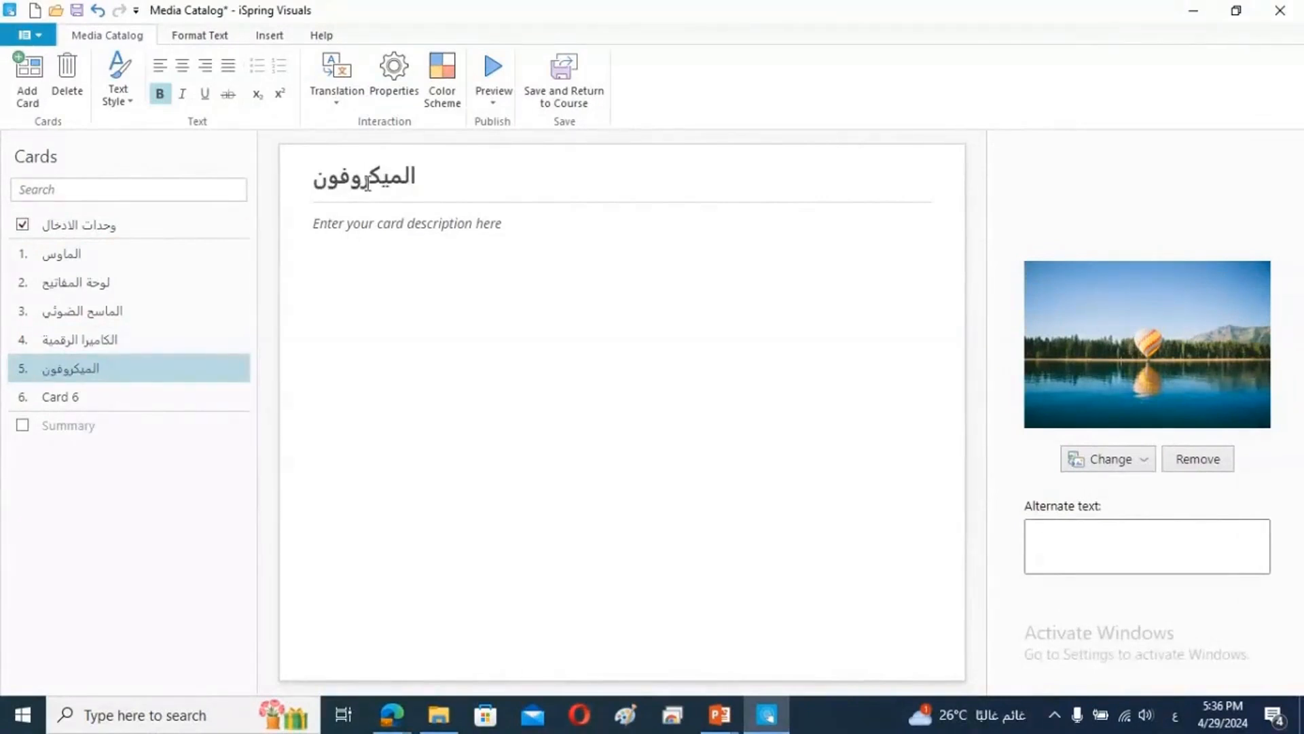
click(388, 253)
text(يبرلسيبل)
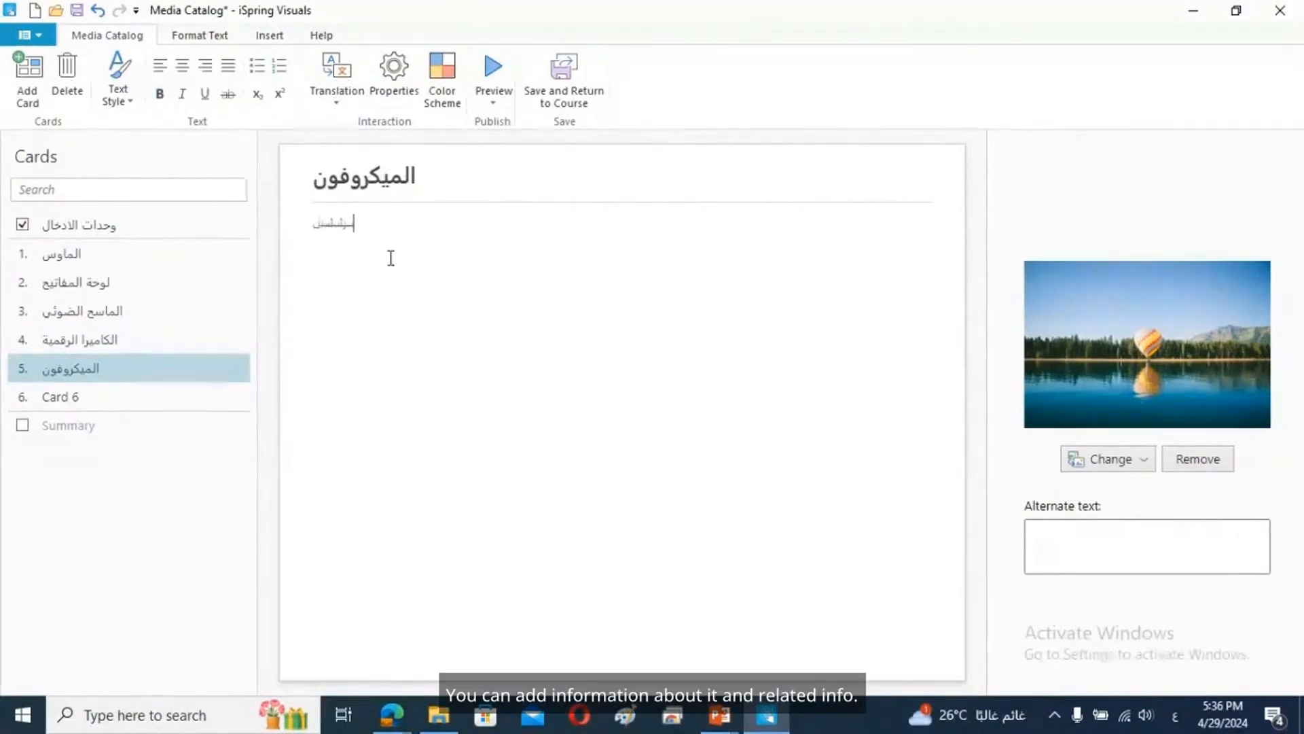
text(يبليبس)
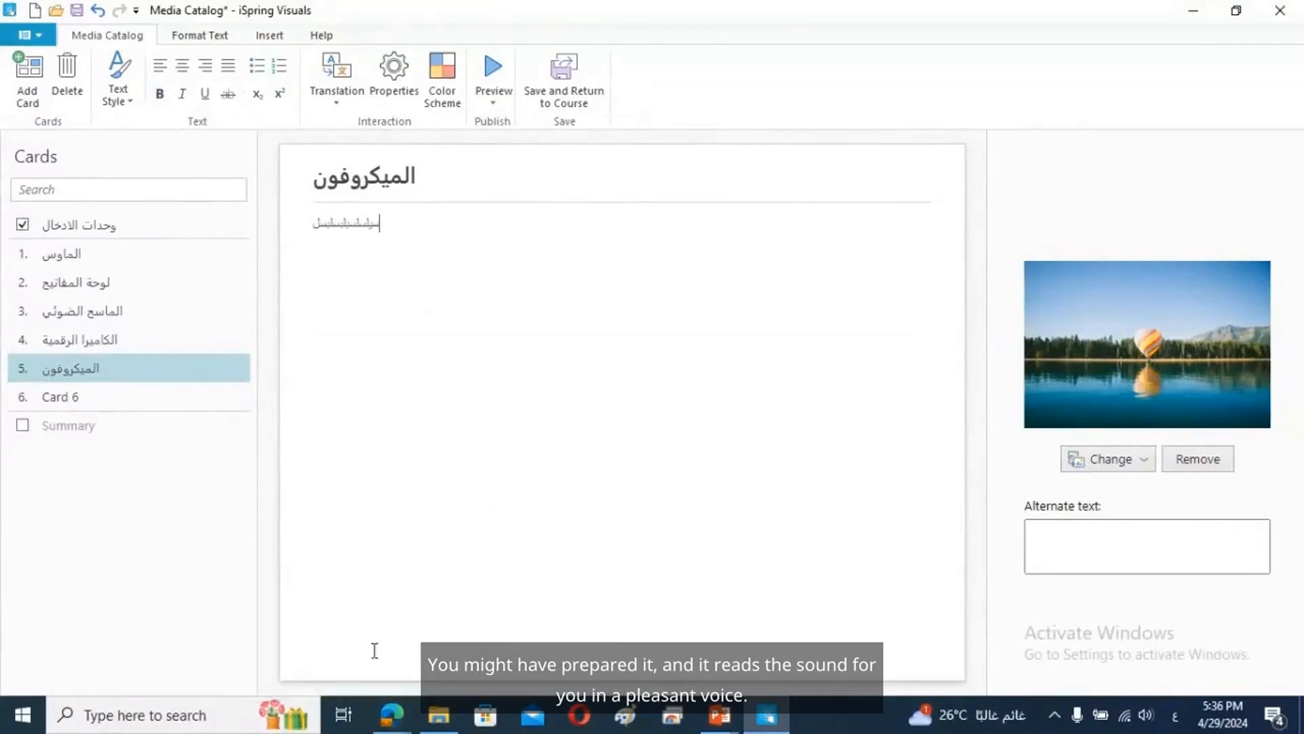
Step: Switch to the Edge browser and search Google Images for الميكروفون
mouse_move(393, 719)
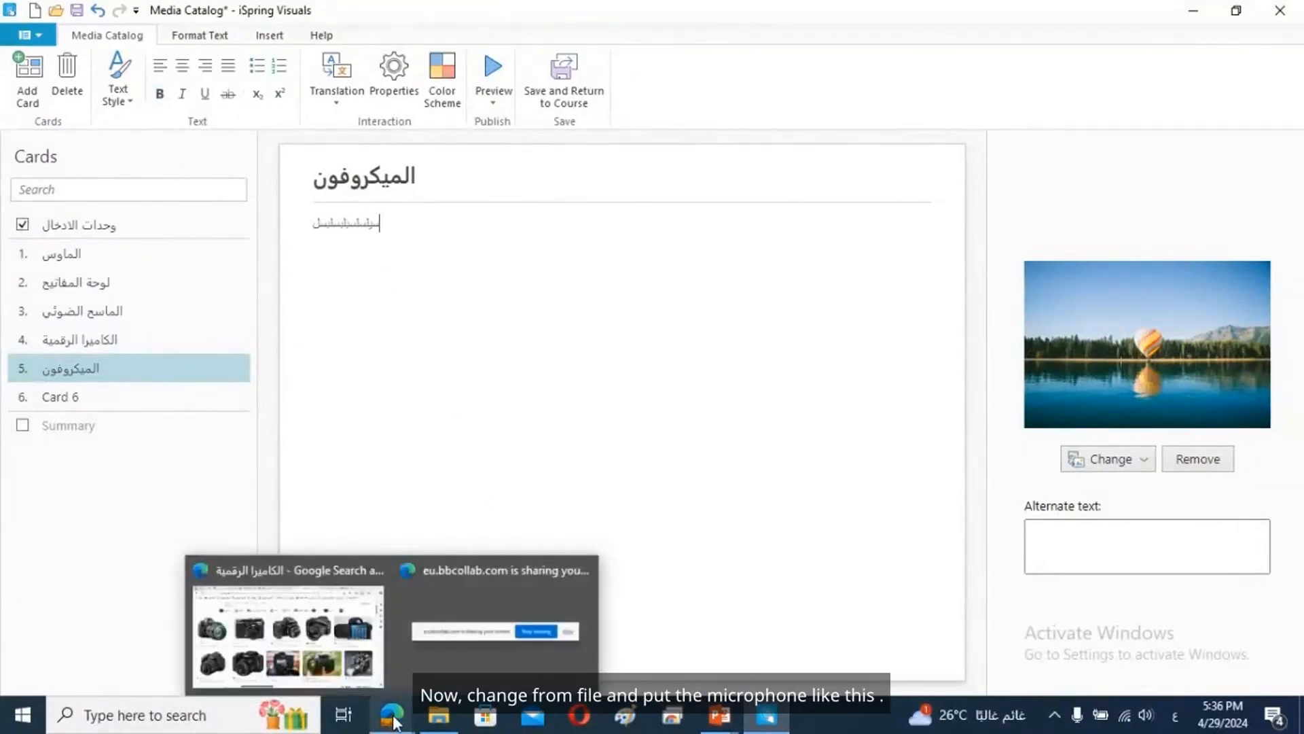
click(348, 642)
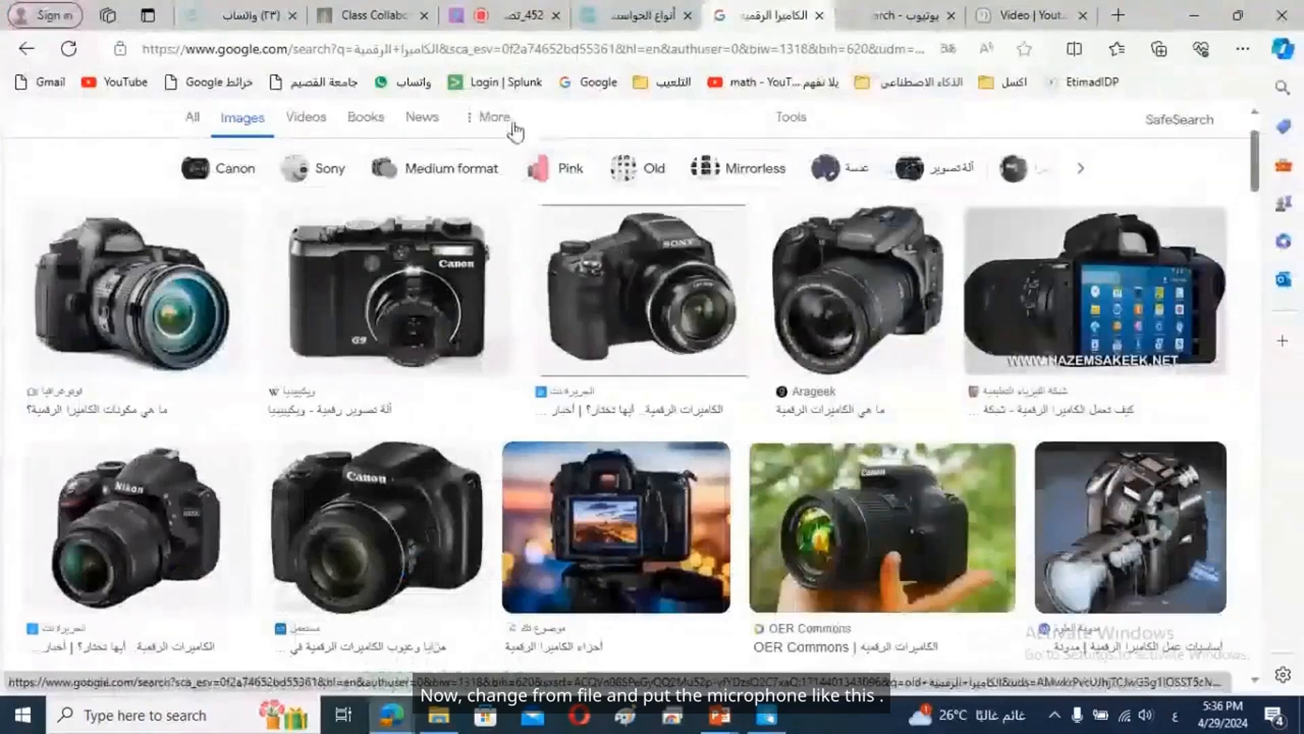
scroll(696, 194, up, 1)
double_click(619, 145)
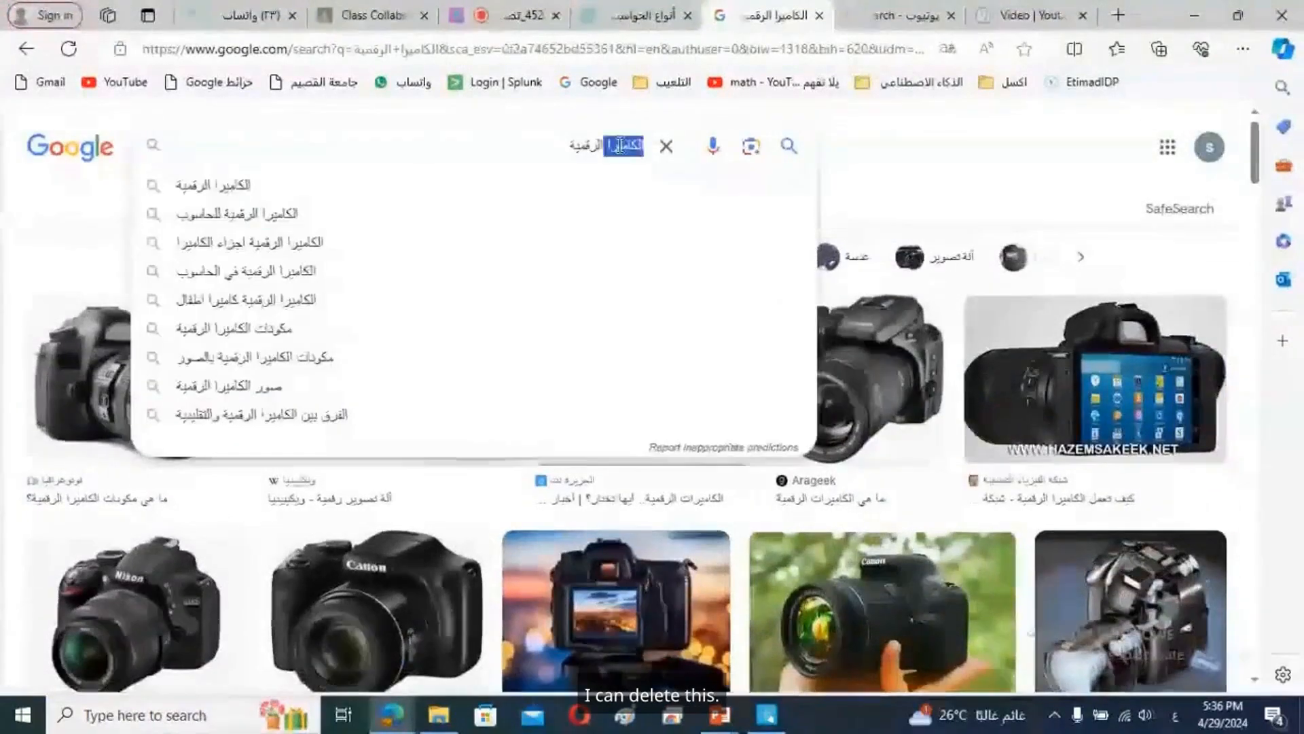
key(ctrl+a)
text(الميك)
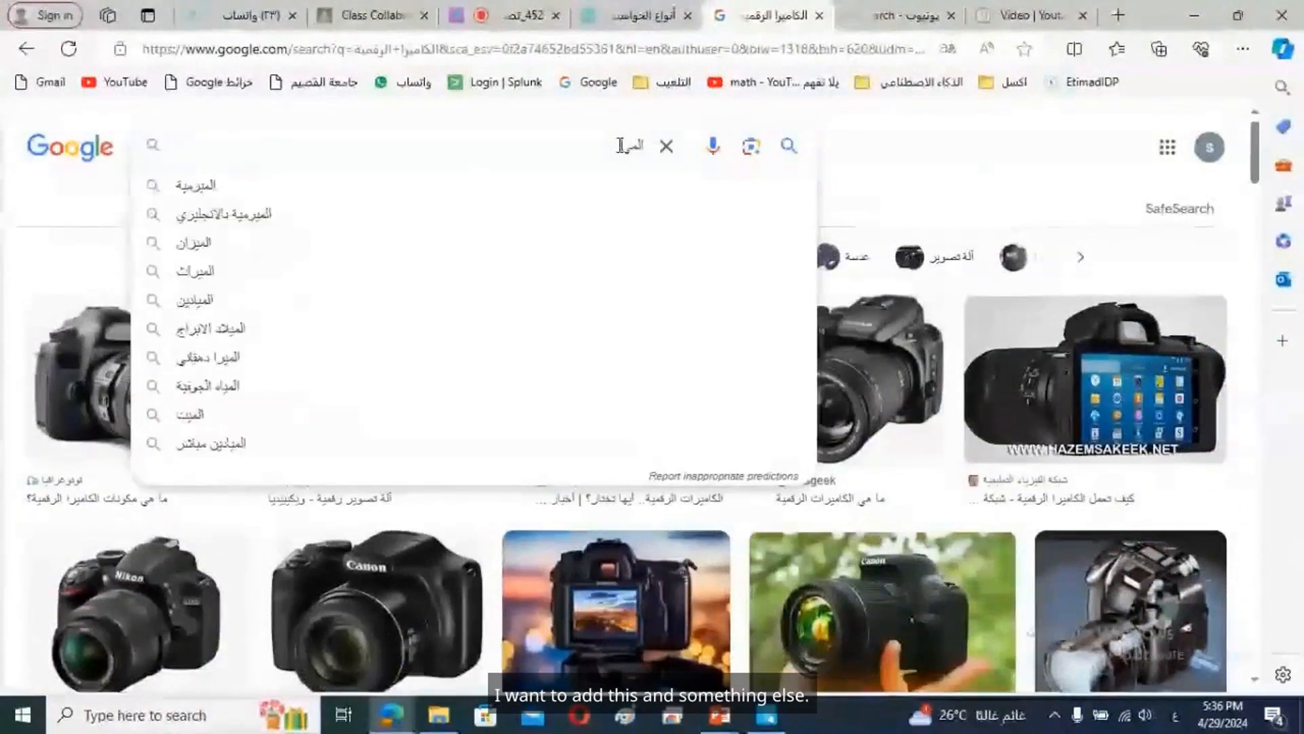
text(روفون)
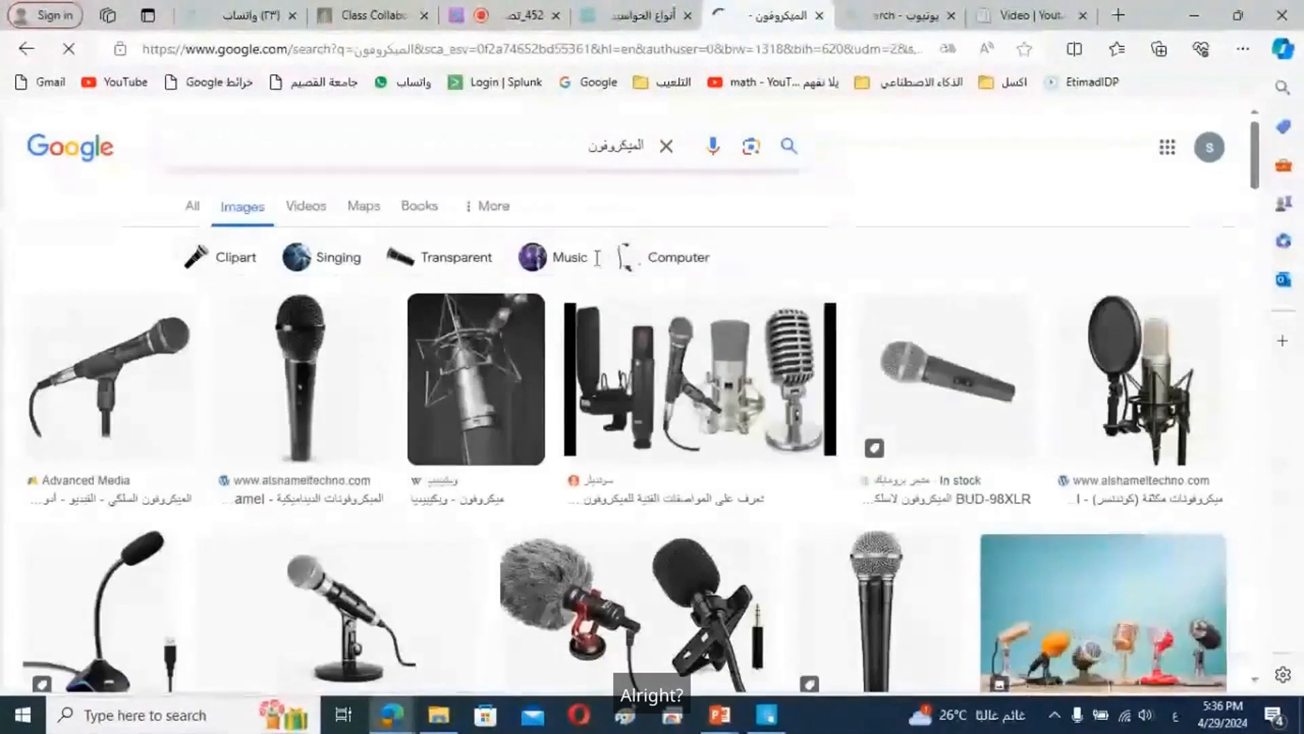
Step: Save the picture of the furry microphone beside the clip-on microphone to the photo folder as download (6)
scroll(666, 530, down, 1)
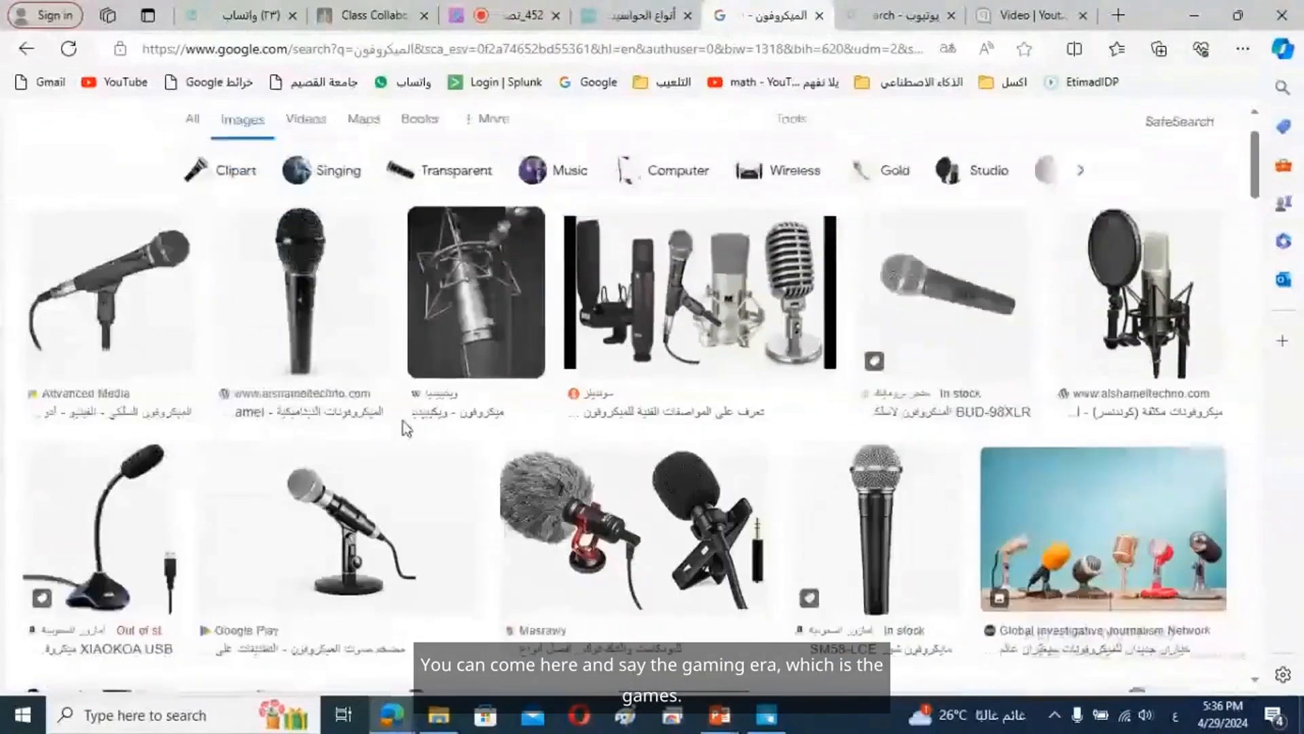
right_click(665, 535)
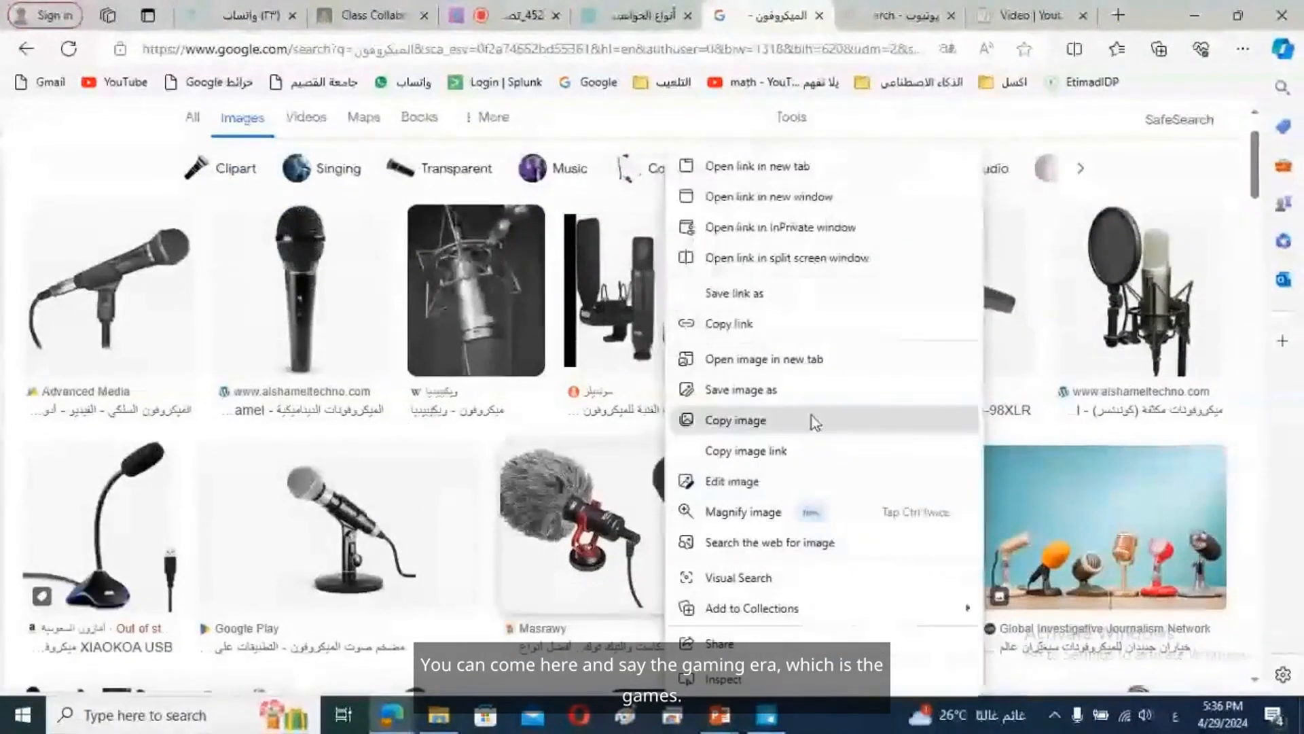
click(805, 395)
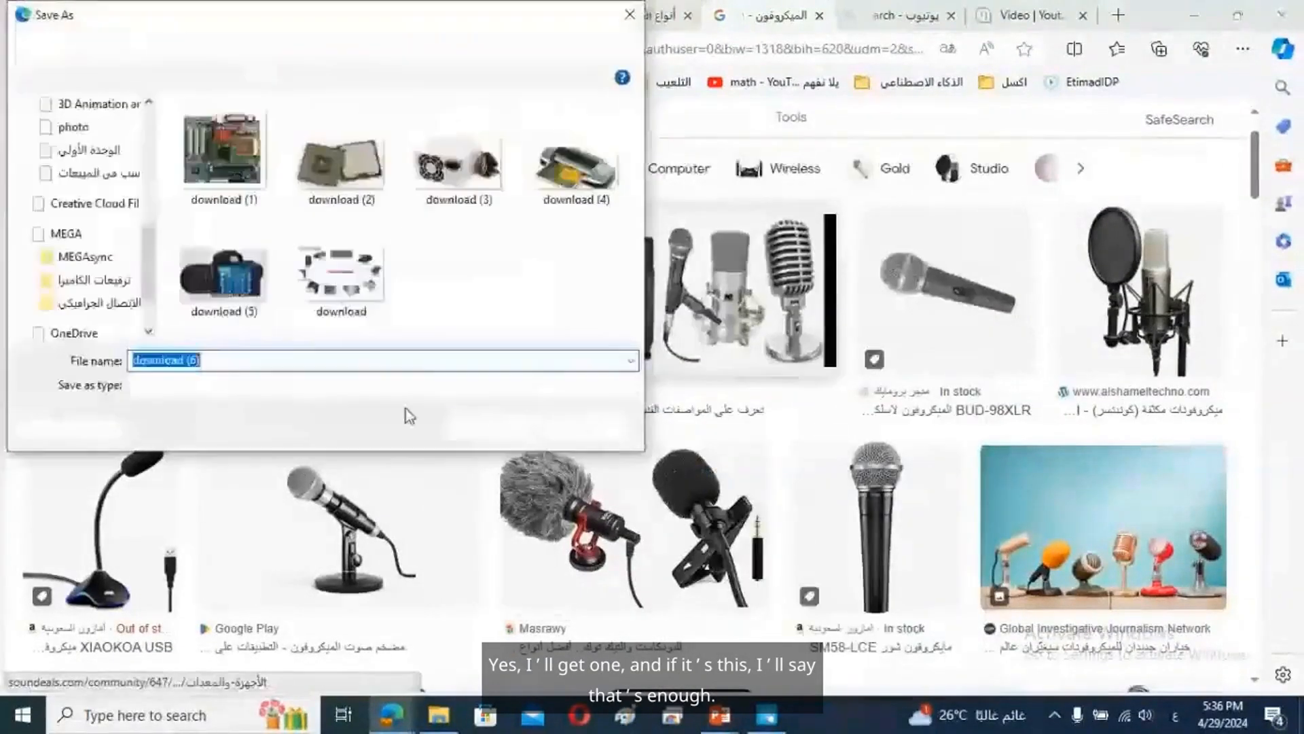
click(490, 427)
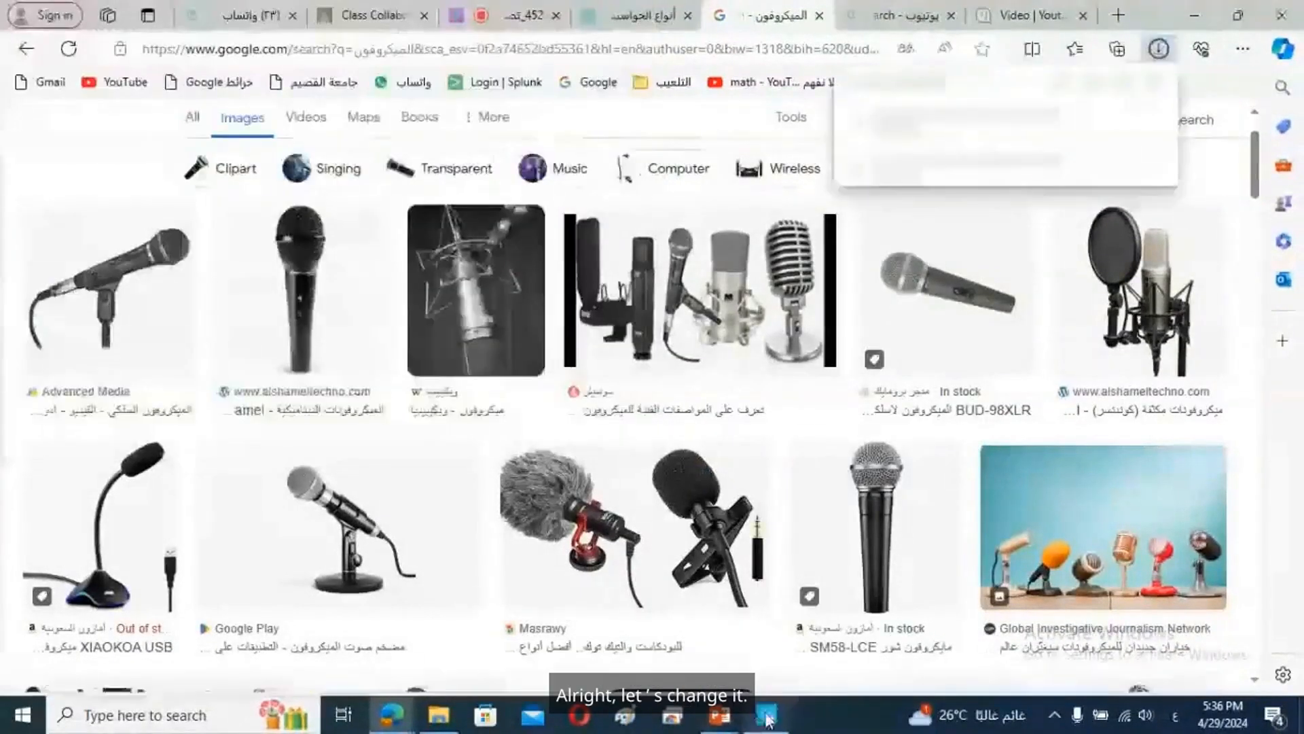
Step: Back in iSpring Visuals, change the الميكروفون card's picture to the image file download (6) from the photo folder
key(alt+Tab)
click(1128, 469)
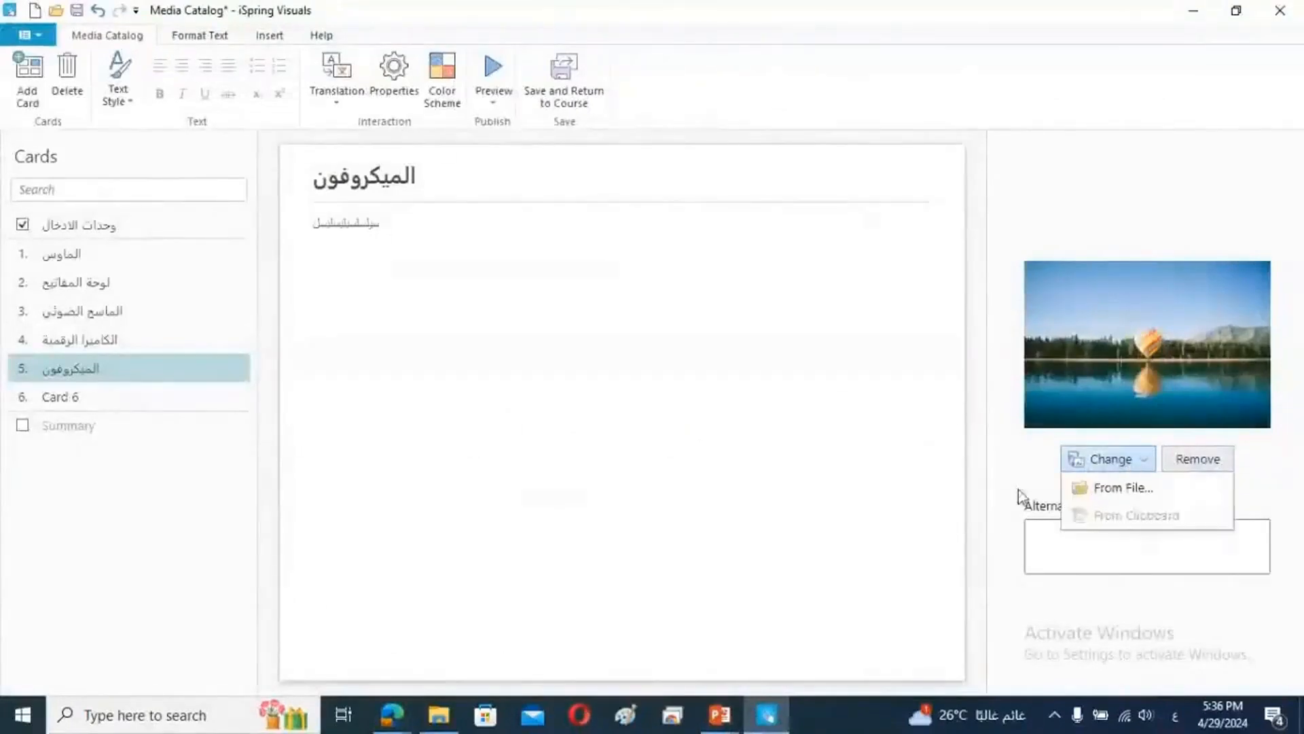
click(1083, 489)
drag(972, 278, 969, 395)
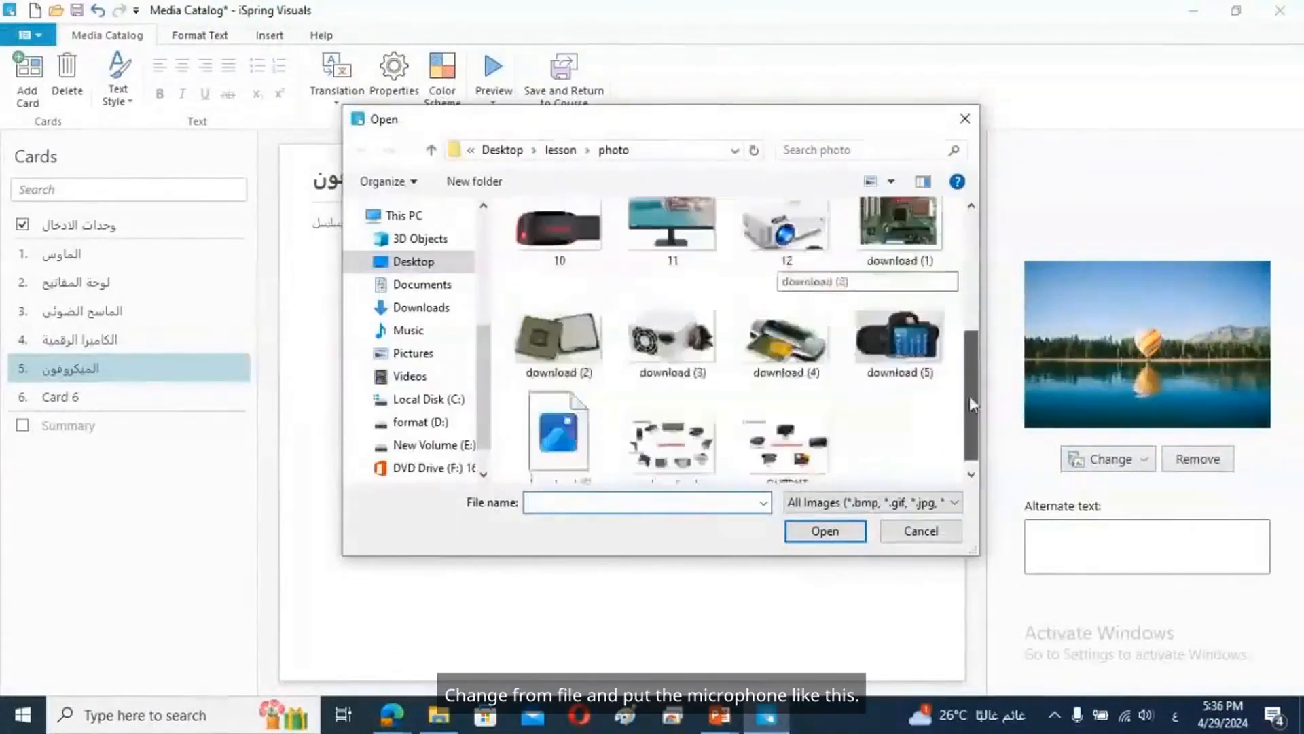
double_click(560, 435)
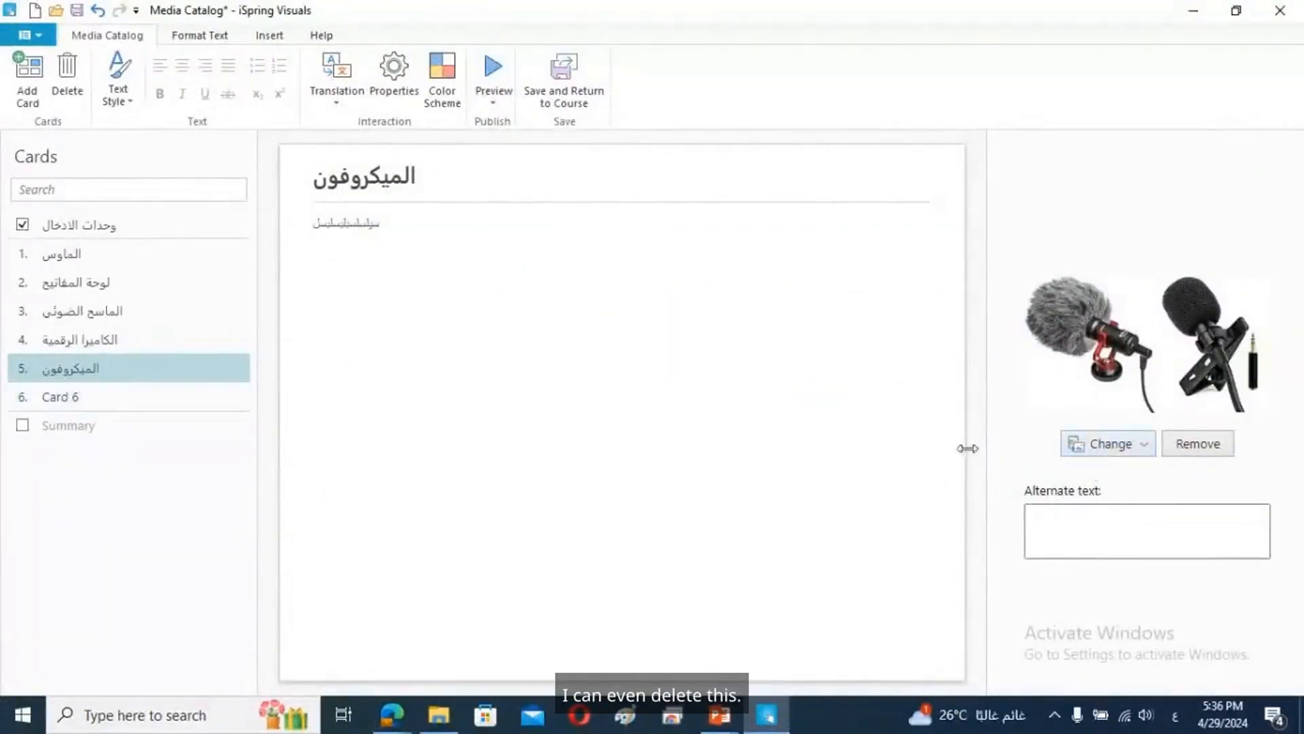
Step: Rename Card 6 as عصا الألعاب and enter placeholder Arabic text as its description
click(106, 406)
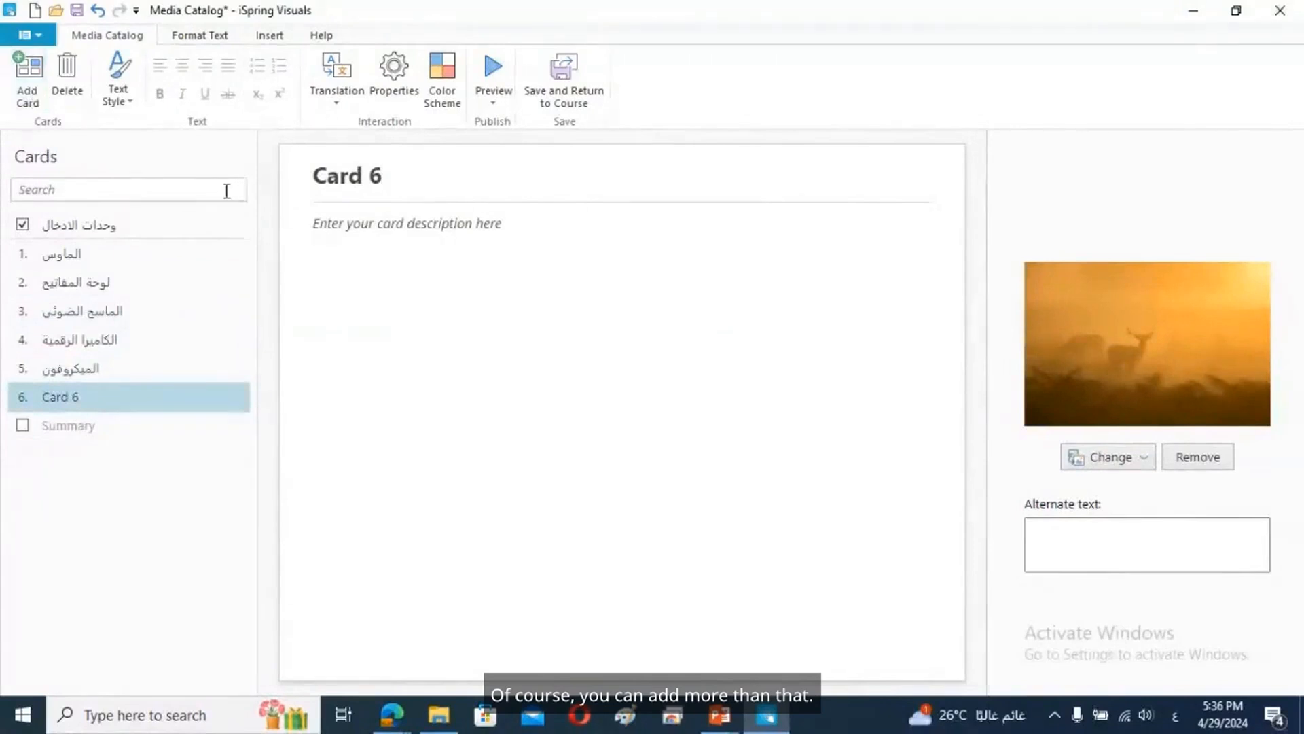
click(370, 180)
triple_click(370, 182)
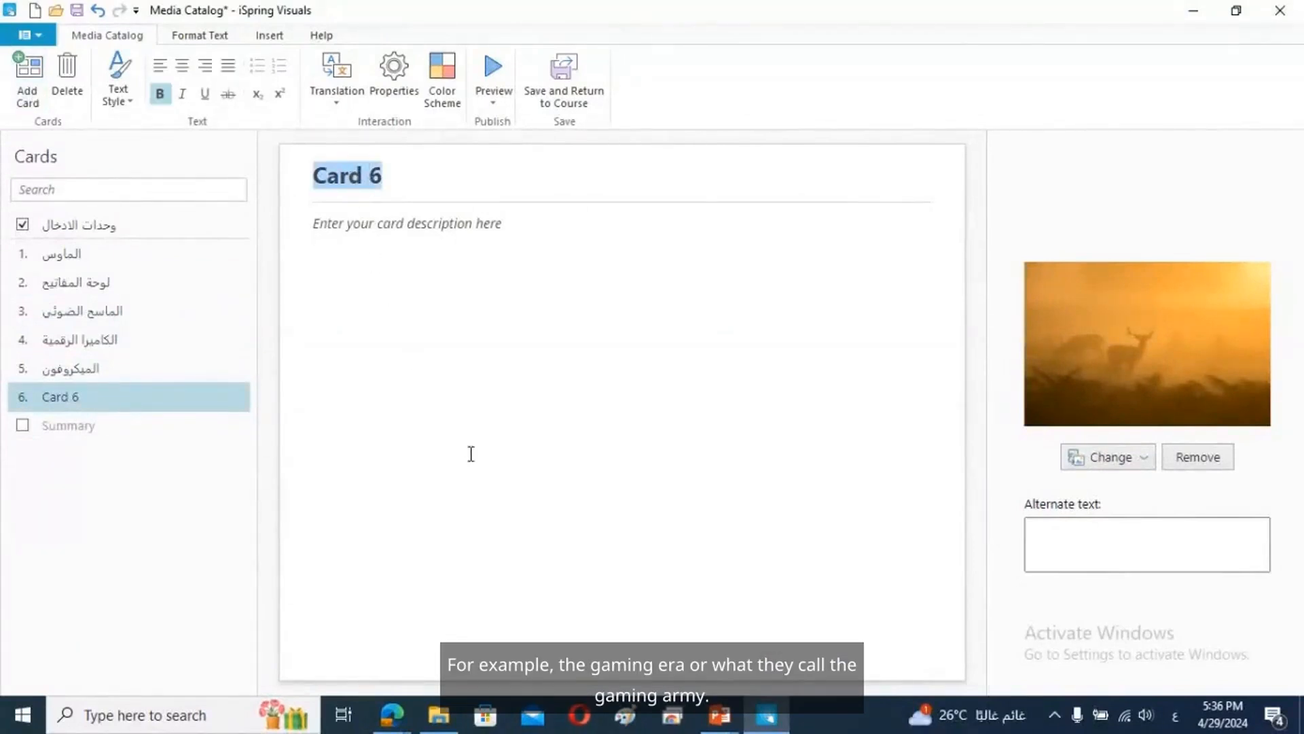
text(عص)
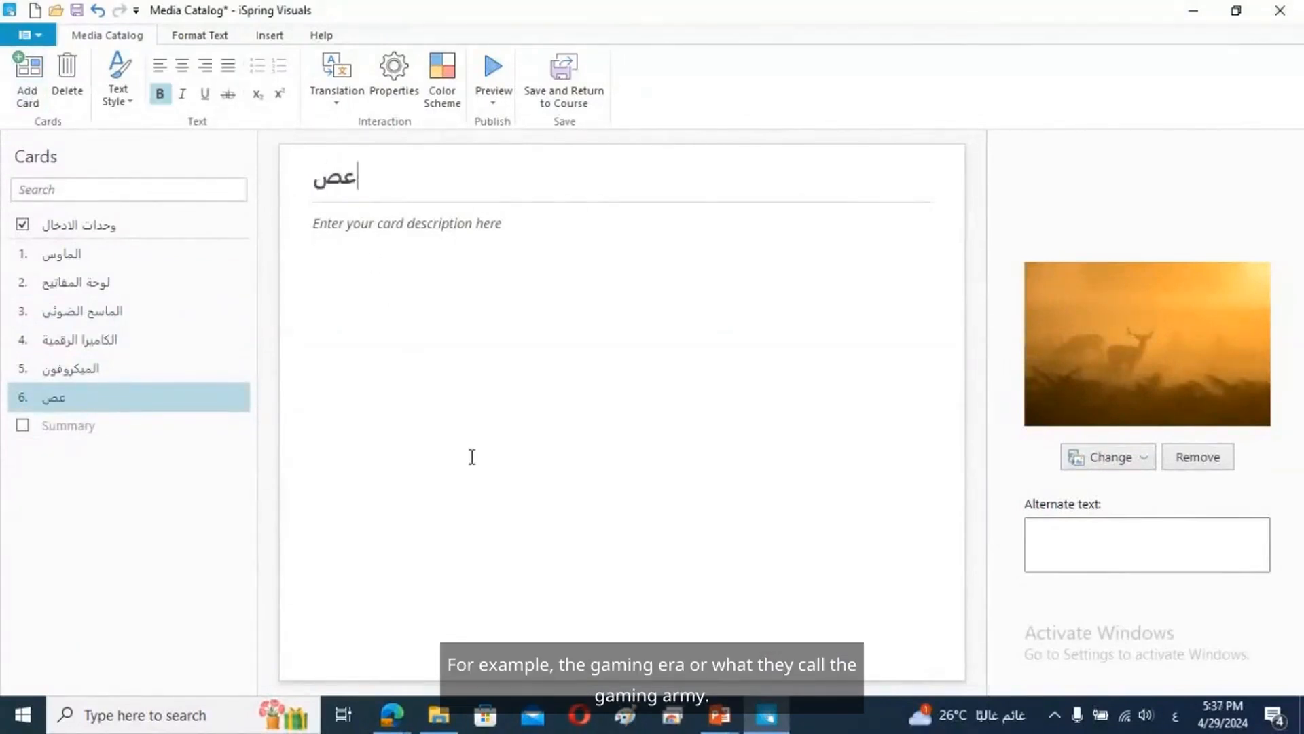
text(ا الألعاب)
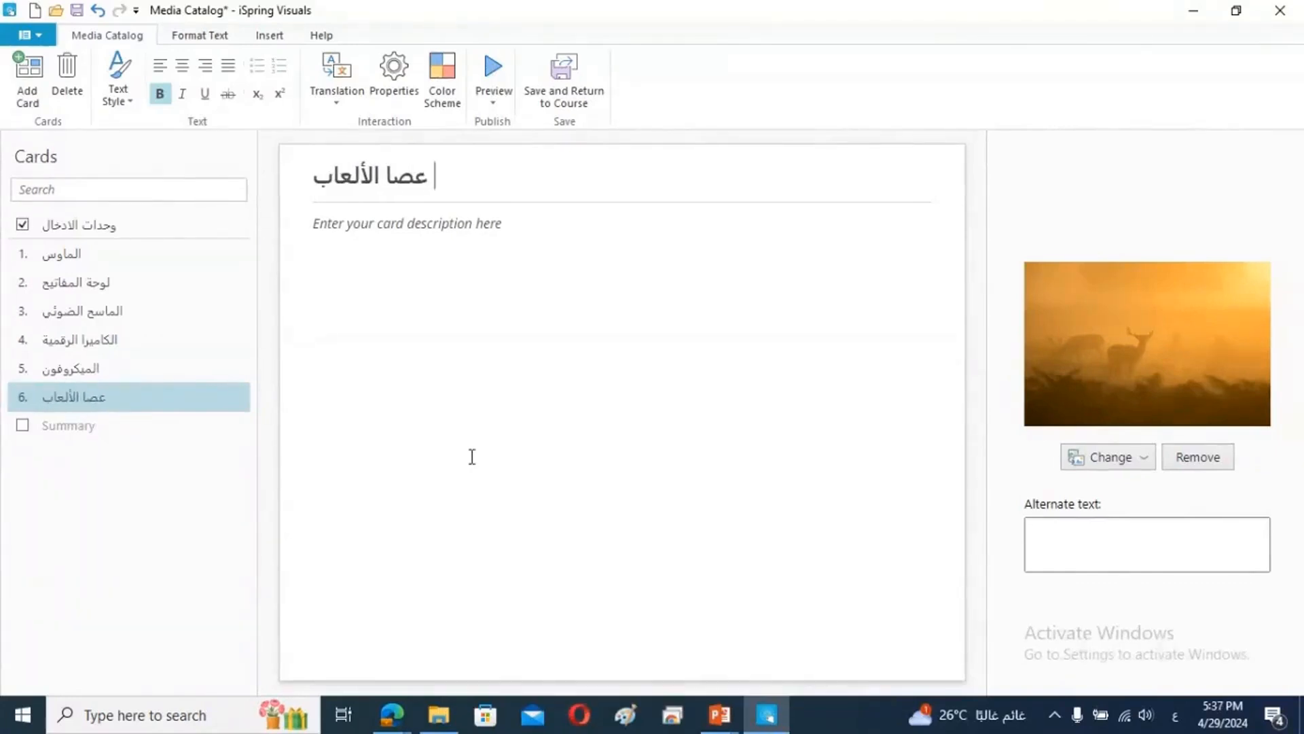
click(449, 246)
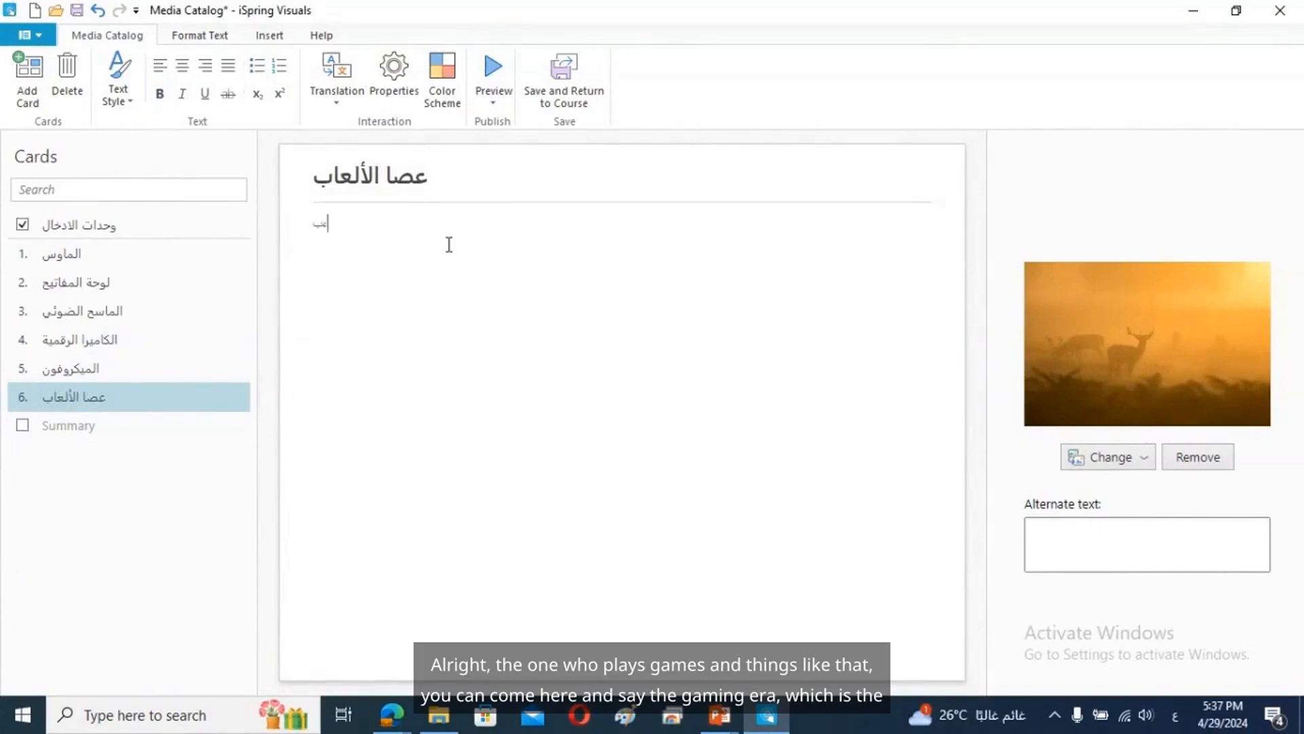
Step: Return to the Edge browser and search Google Images for عصا الالعاب
click(394, 717)
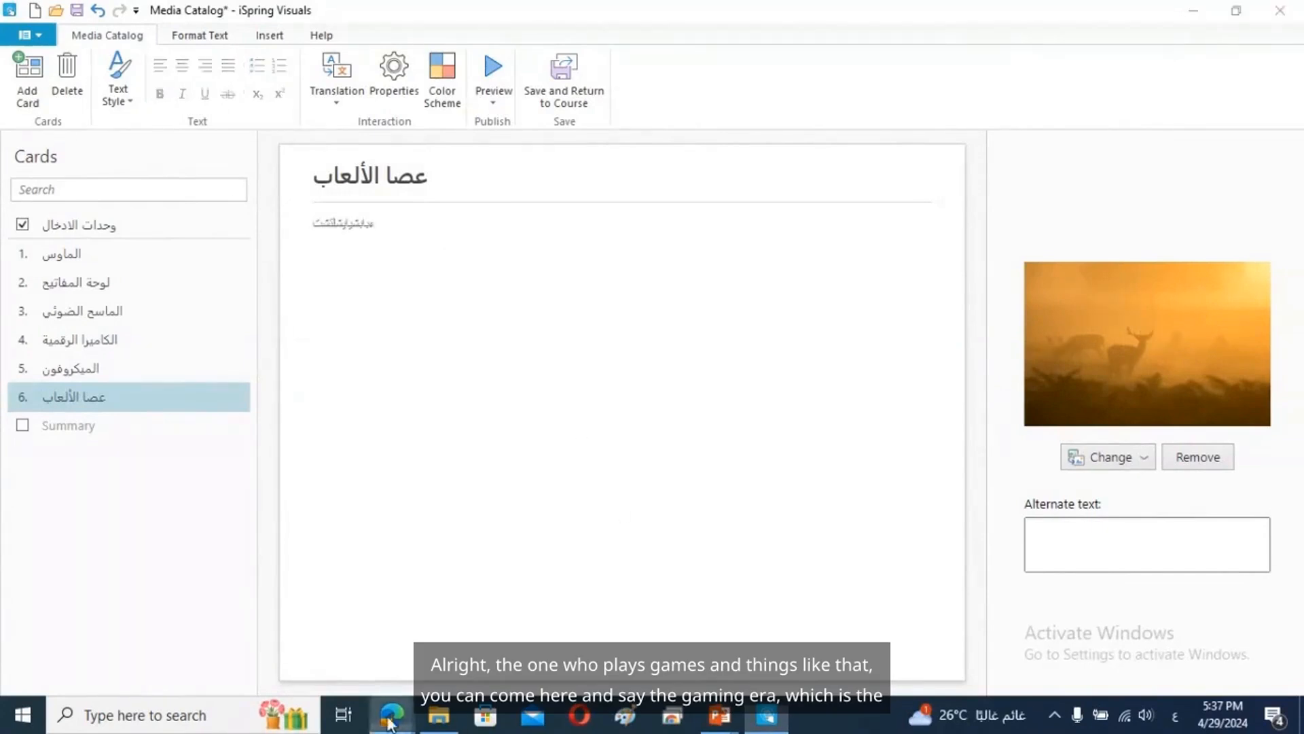
click(349, 626)
scroll(698, 205, up, 2)
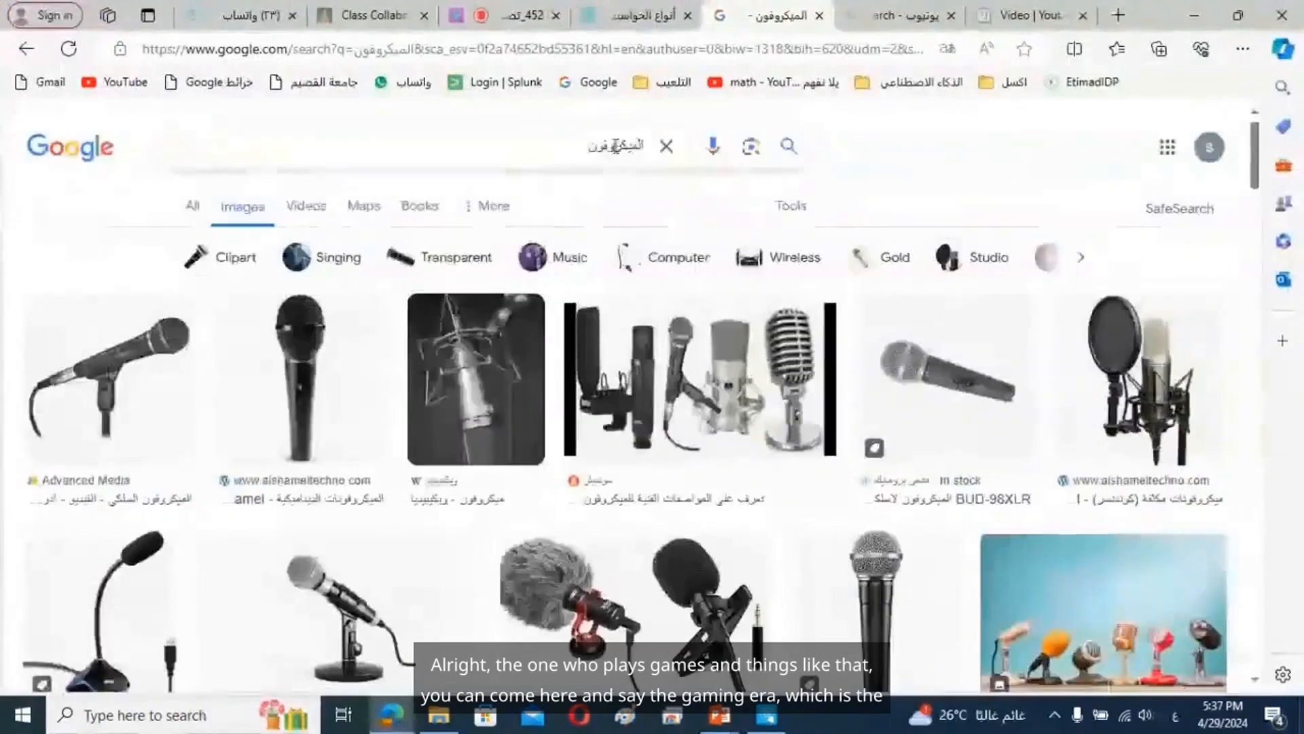
double_click(616, 146)
text(عصا ال)
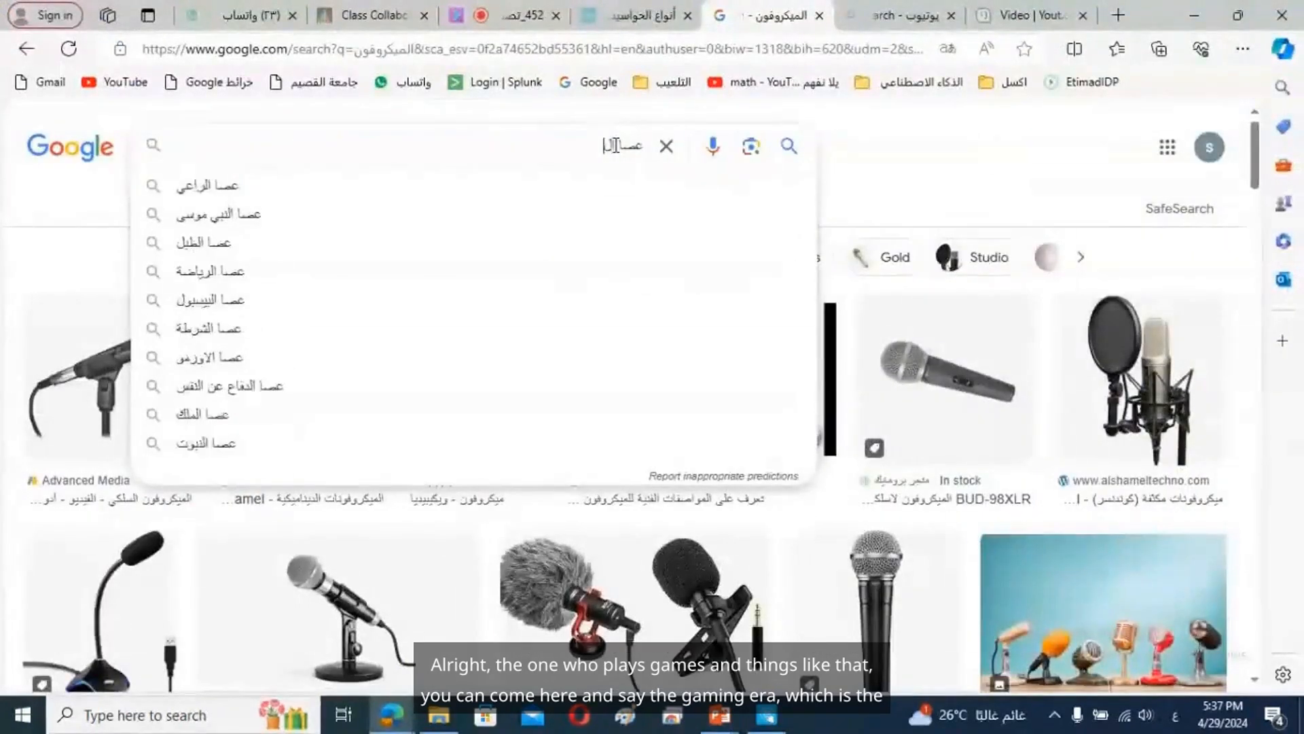
text(الالعاب)
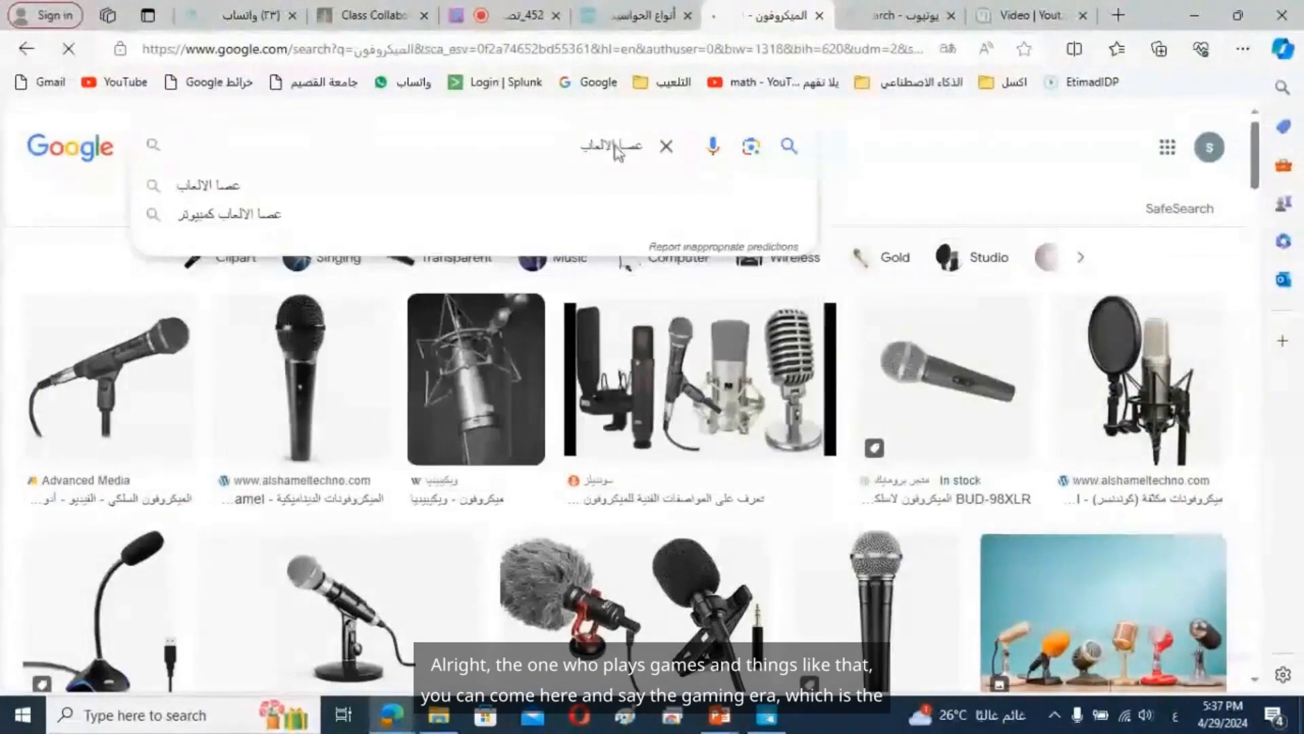
key(Return)
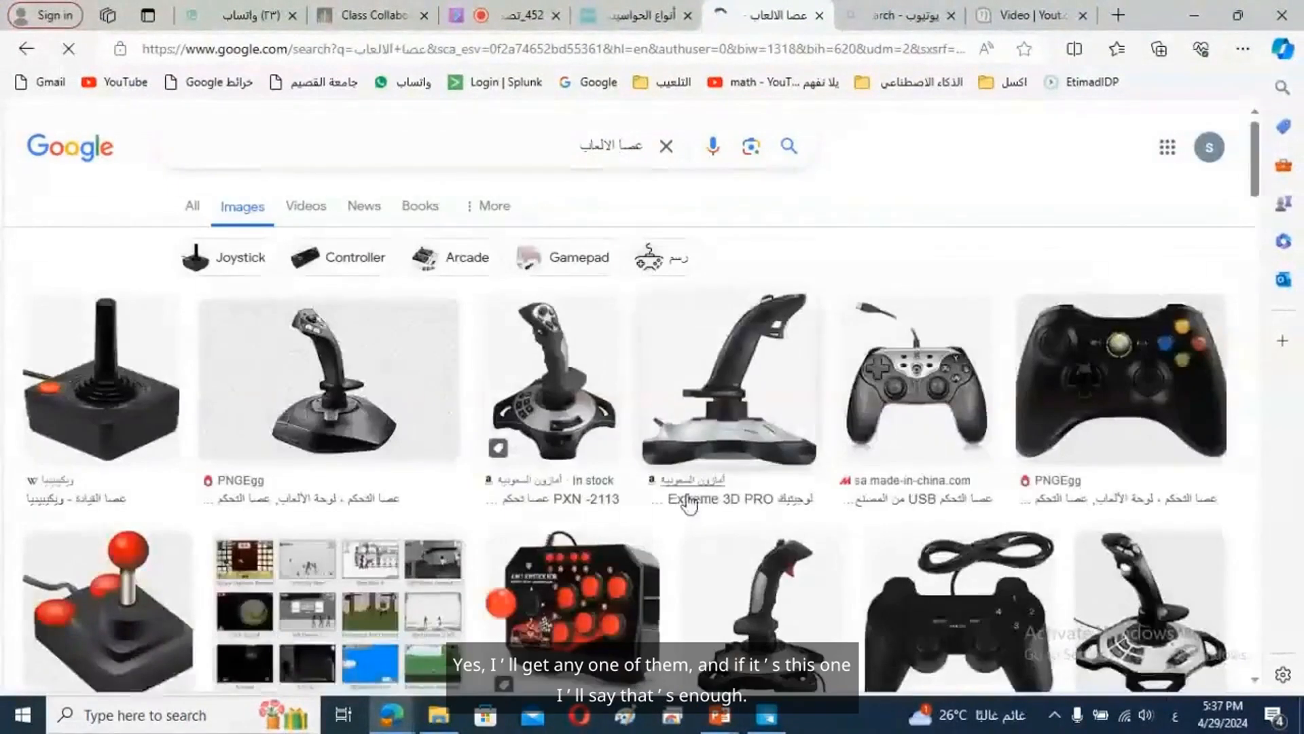
Step: Save the PNGEgg picture of the black joystick with the silver base to the photo folder as download (7)
scroll(734, 567, down, 1)
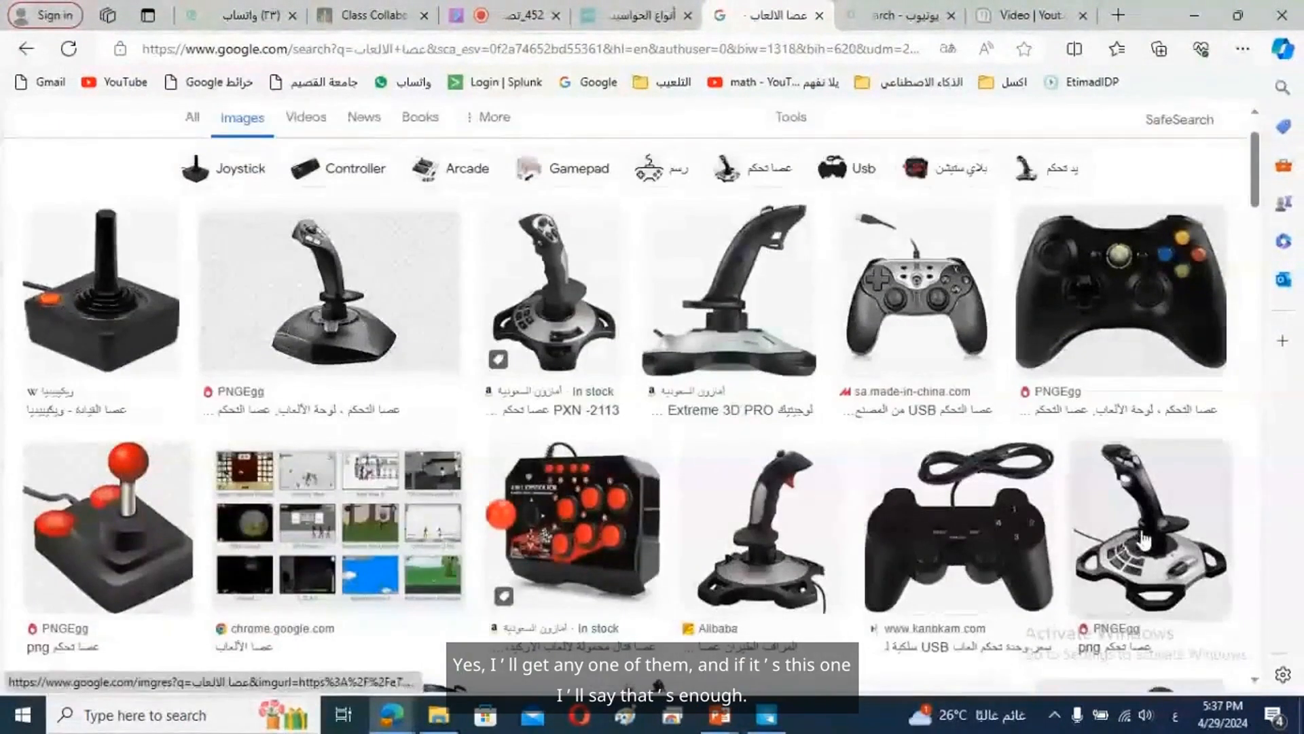
right_click(1143, 540)
click(890, 419)
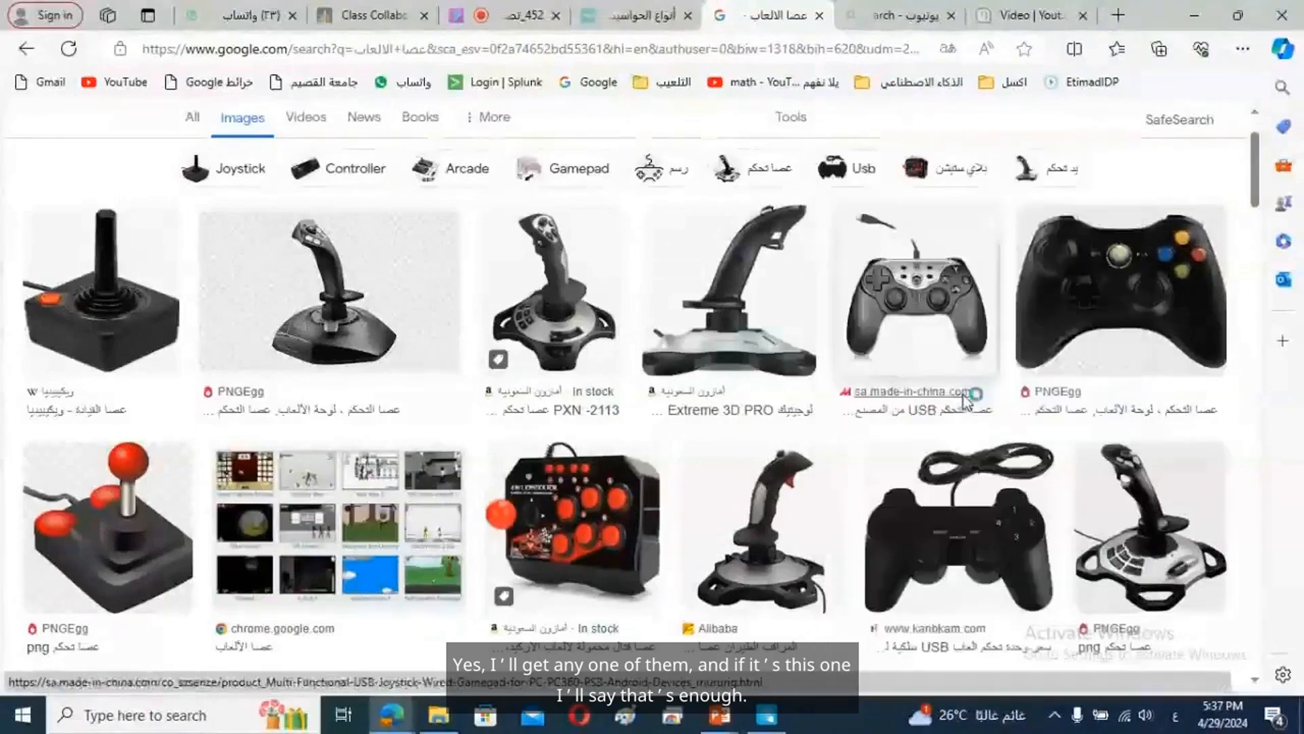
click(490, 426)
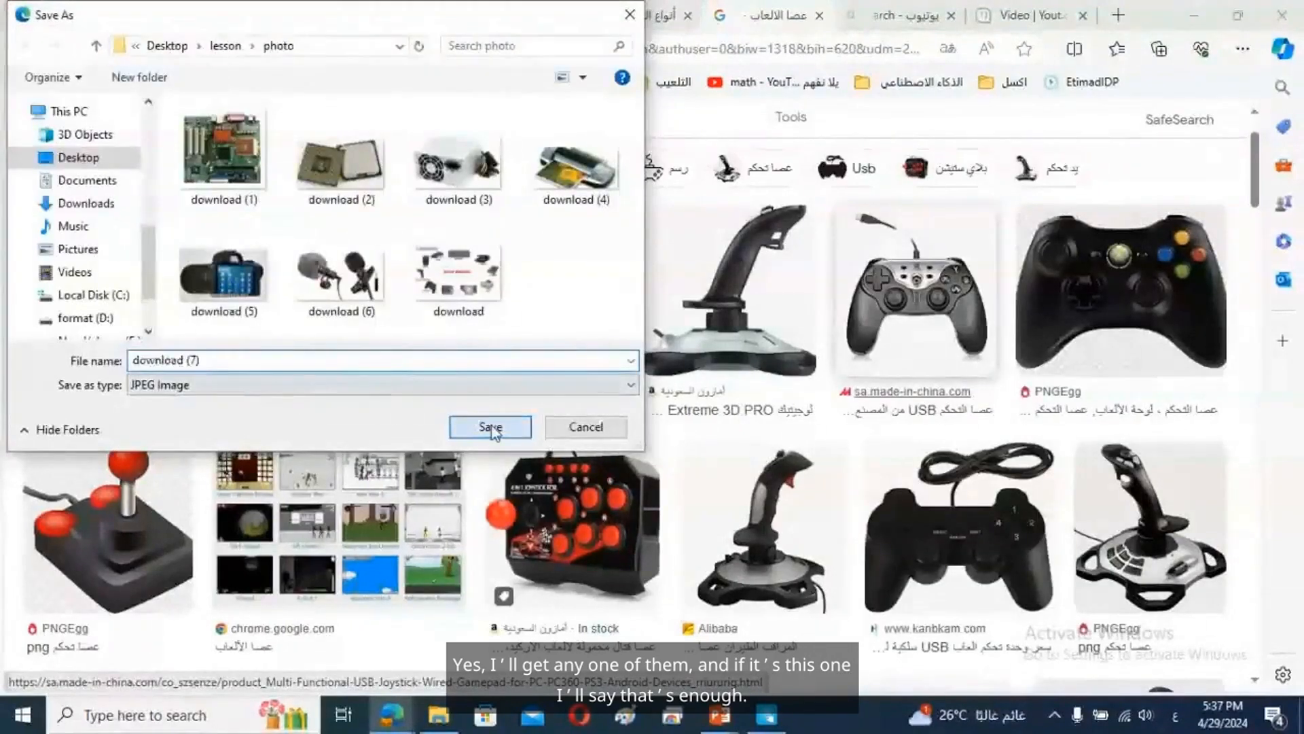
Step: Back in iSpring Visuals, start replacing the عصا الألعاب card's picture with an image file from the photo folder
click(786, 709)
click(1108, 456)
click(963, 485)
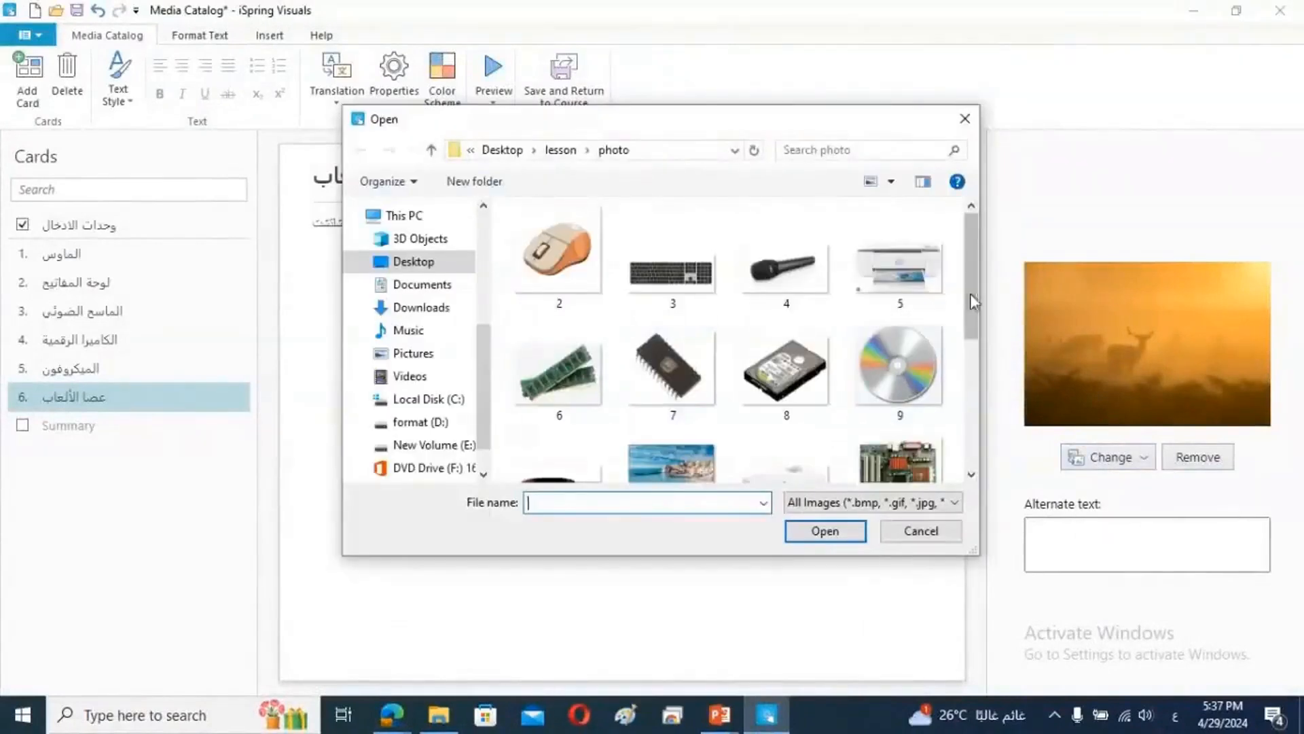